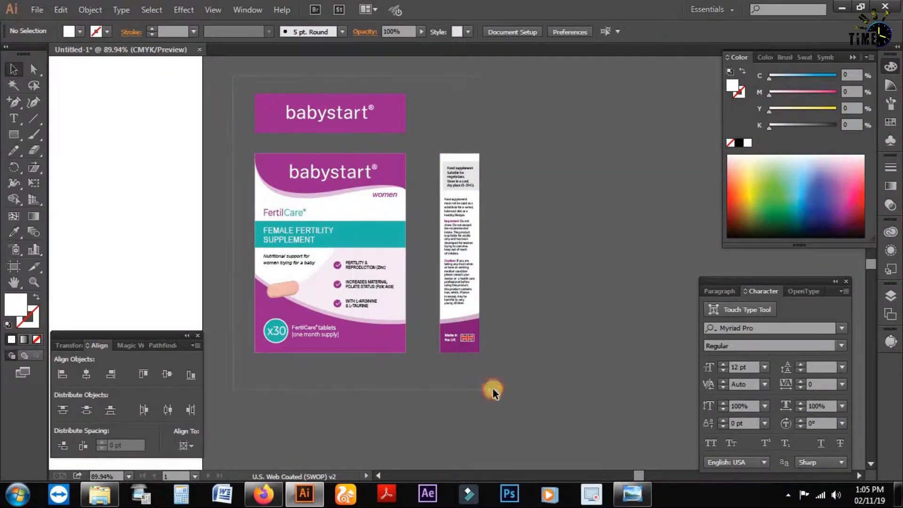
# Shear the front panel group vertically so its right side slopes downward, making it about 372 pt high.
pyautogui.hotkey('ctrl', 'a')
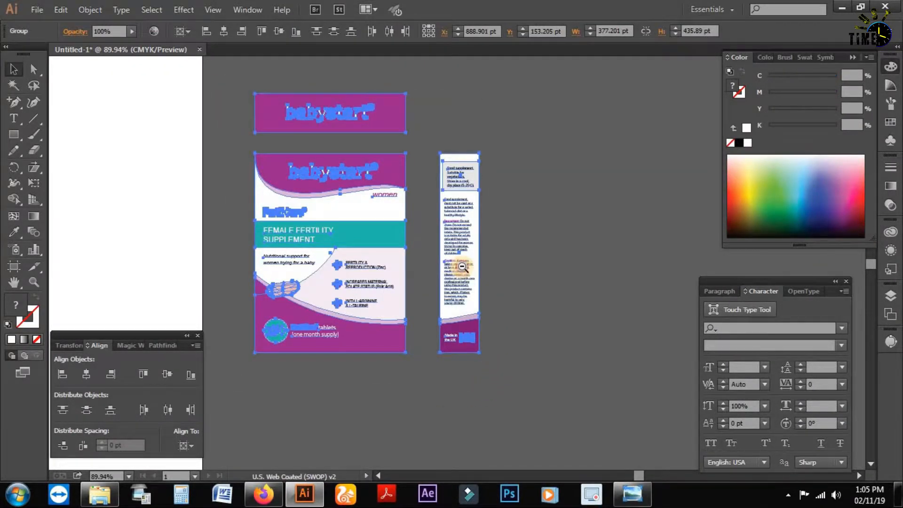
pyautogui.hotkey('ctrl', '-')
pyautogui.click(466, 261)
pyautogui.moveTo(435, 258); pyautogui.dragTo(409, 188)
pyautogui.keyDown('ctrl'); pyautogui.click(378, 254); pyautogui.keyUp('ctrl')
pyautogui.keyDown('ctrl'); pyautogui.click(377, 255); pyautogui.keyUp('ctrl')
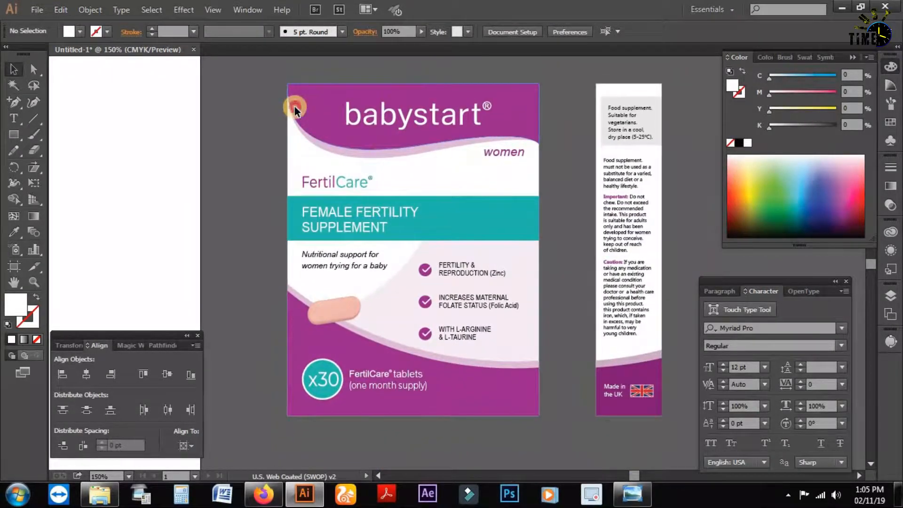
pyautogui.click(297, 104)
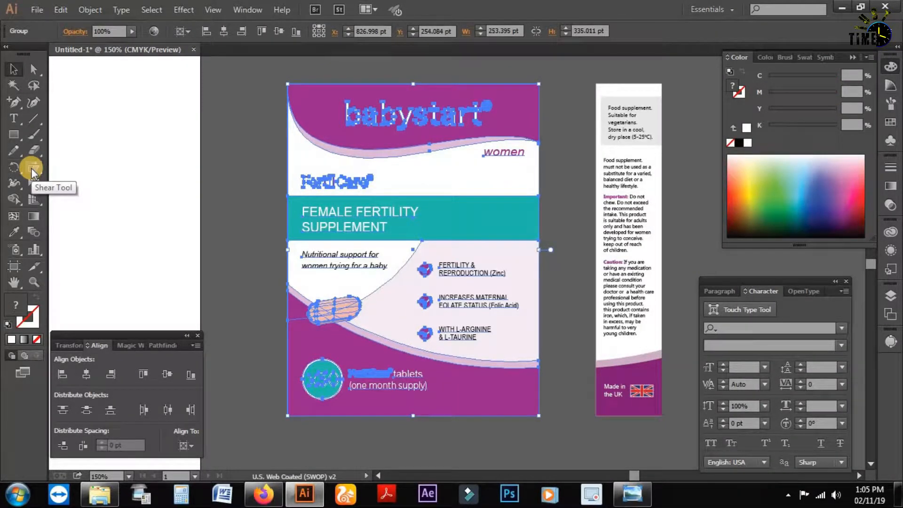
pyautogui.click(31, 172)
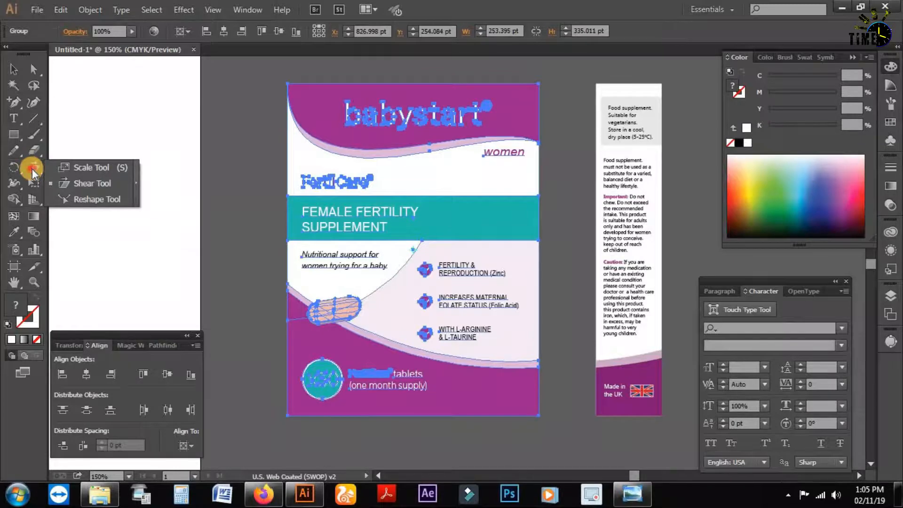
pyautogui.click(67, 184)
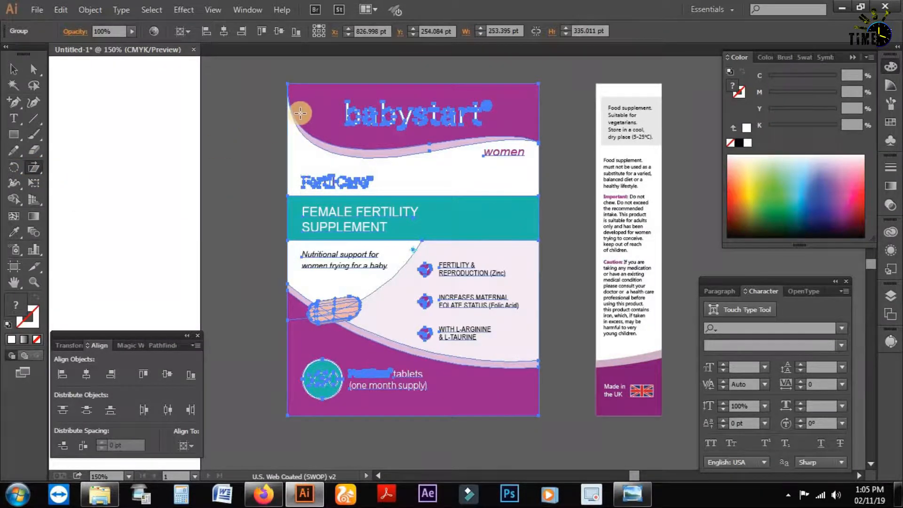
pyautogui.scroll(2, 470, 177)
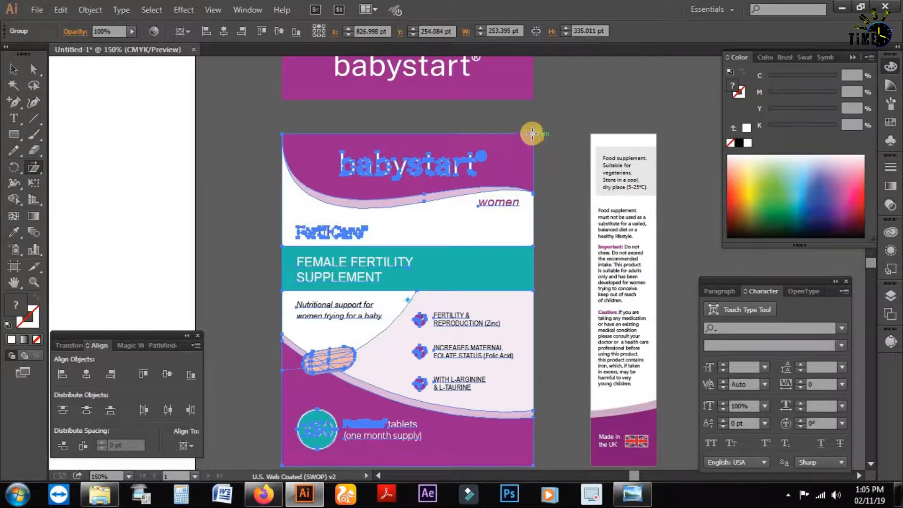
pyautogui.moveTo(533, 148); pyautogui.dragTo(533, 152)
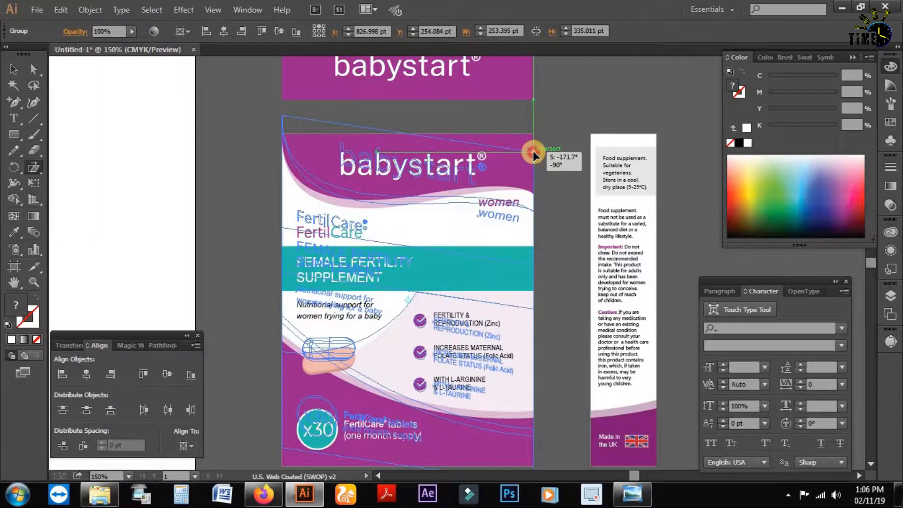
pyautogui.moveTo(534, 152); pyautogui.dragTo(534, 153)
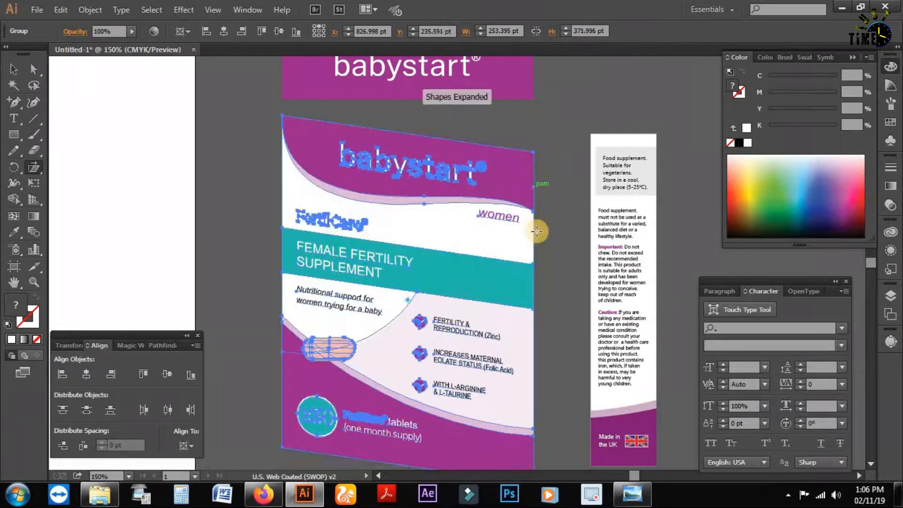
# Place the narrow side panel against the front panel's right edge and shear it vertically to slope upward, about 384 pt high.
pyautogui.moveTo(536, 251); pyautogui.dragTo(490, 210)
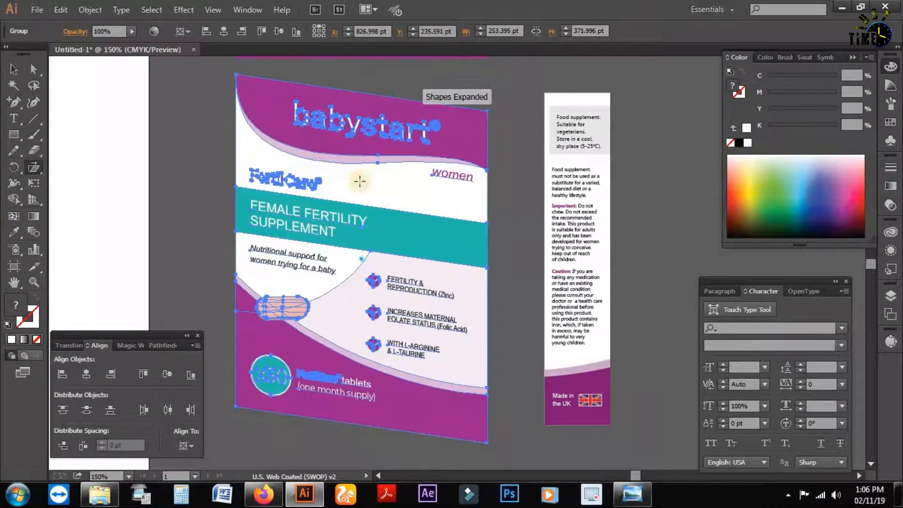
pyautogui.click(14, 69)
pyautogui.click(577, 200)
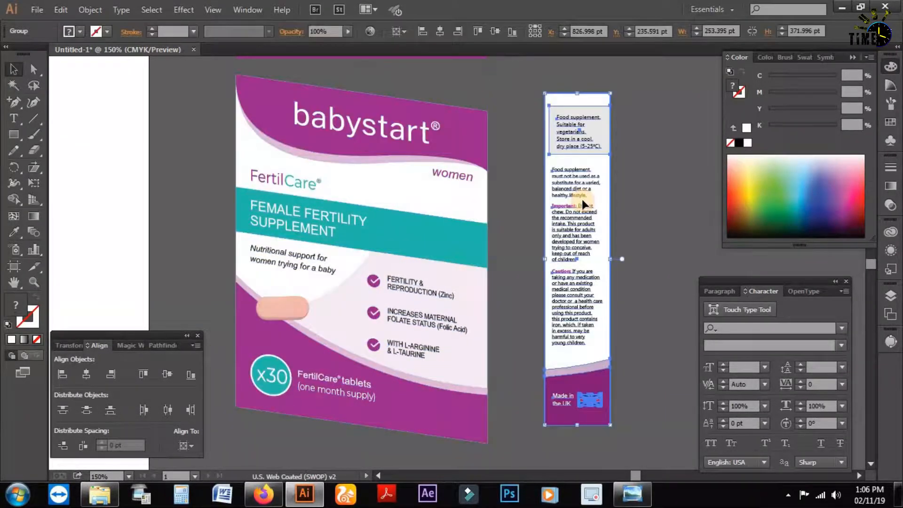
pyautogui.moveTo(576, 191); pyautogui.dragTo(521, 188)
pyautogui.click(36, 167)
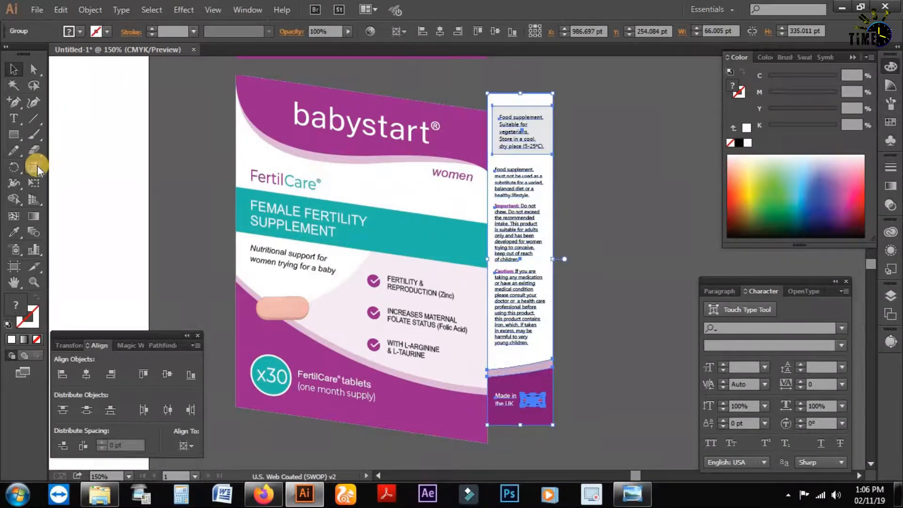
pyautogui.moveTo(489, 93); pyautogui.dragTo(491, 117)
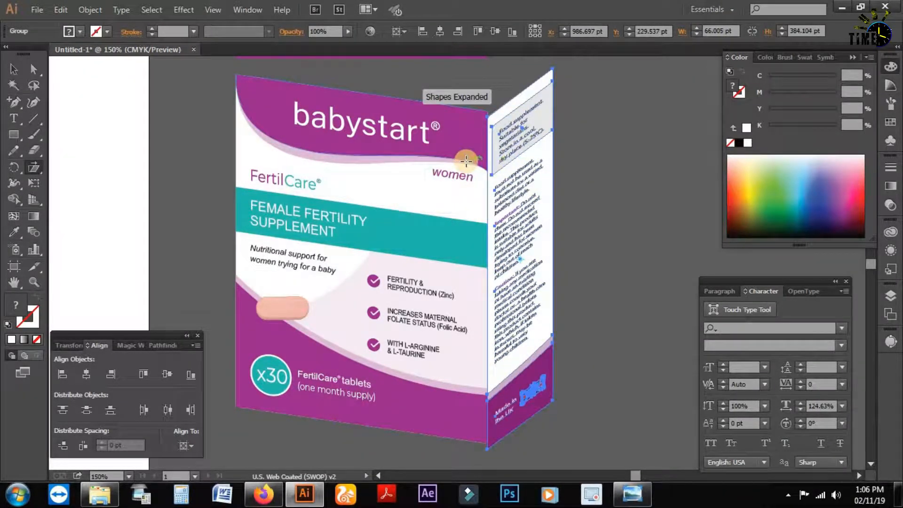
pyautogui.press('v')
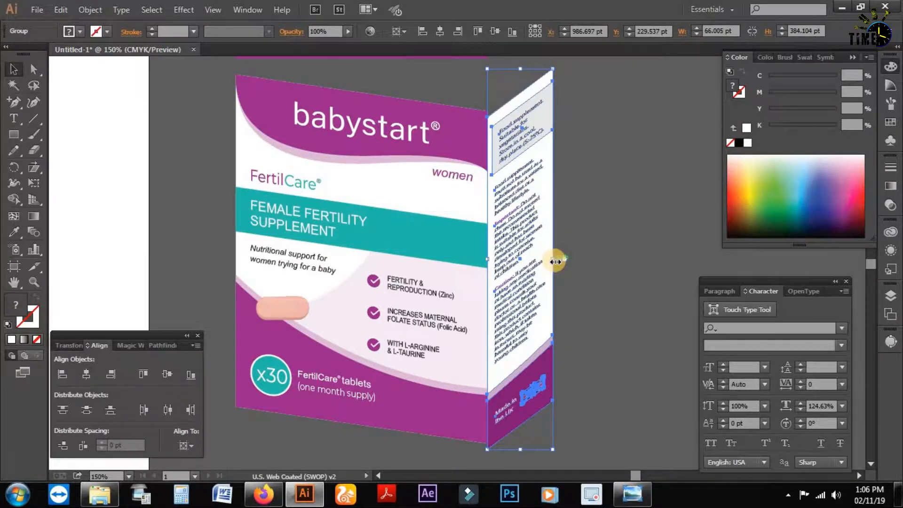
# Narrow the side panel to about 51 pt and raise it until its upper-left corner meets the front panel's corner.
pyautogui.moveTo(551, 261); pyautogui.dragTo(536, 262)
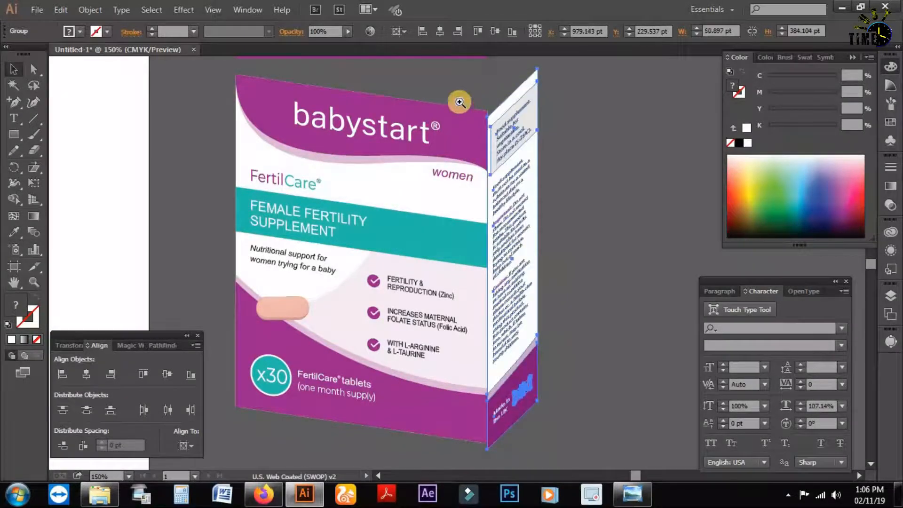
pyautogui.moveTo(535, 156); pyautogui.dragTo(494, 108)
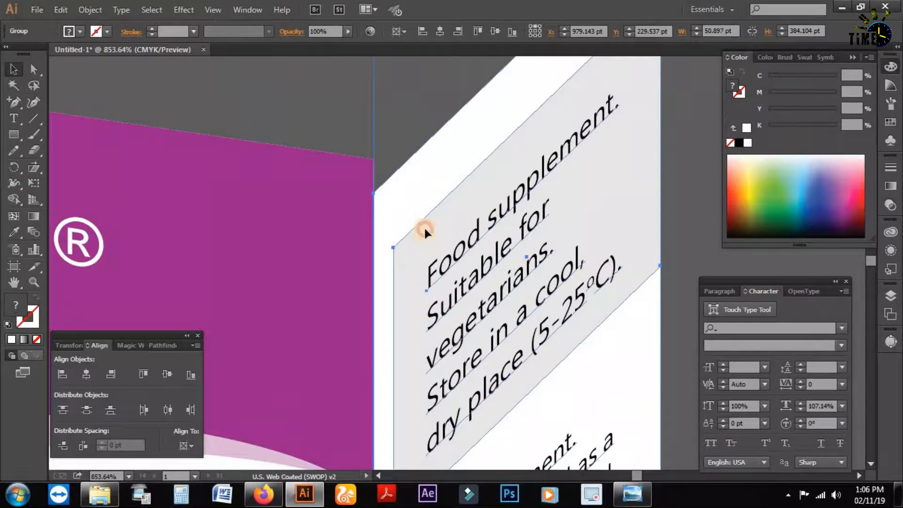
pyautogui.moveTo(424, 227); pyautogui.dragTo(427, 211)
# Narrow the side panel further to about 43 pt wide, keeping its left edge against the front panel.
pyautogui.keyDown('ctrl'); pyautogui.keyDown('alt'); pyautogui.click(456, 258); pyautogui.keyUp('alt'); pyautogui.keyUp('ctrl')
pyautogui.keyDown('ctrl'); pyautogui.keyDown('alt'); pyautogui.click(457, 259); pyautogui.keyUp('alt'); pyautogui.keyUp('ctrl')
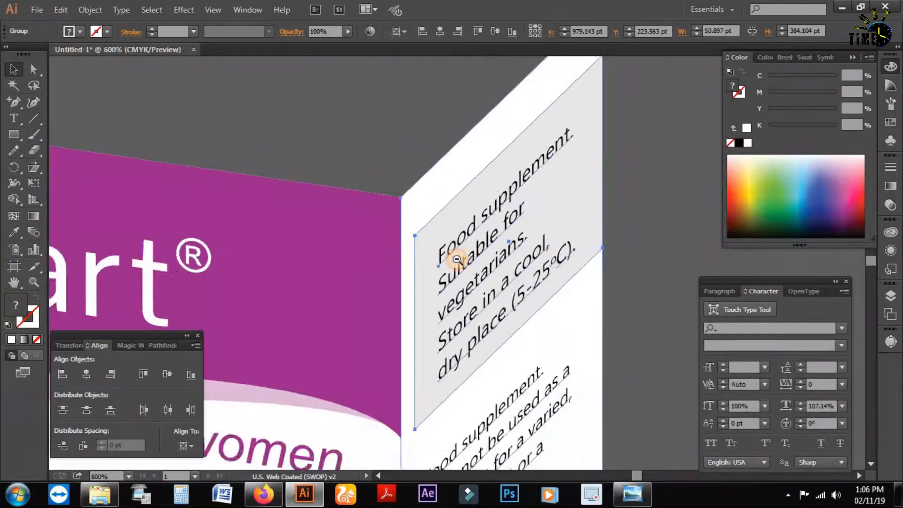
pyautogui.keyDown('ctrl'); pyautogui.keyDown('alt'); pyautogui.click(456, 260); pyautogui.keyUp('alt'); pyautogui.keyUp('ctrl')
pyautogui.keyDown('ctrl'); pyautogui.keyDown('alt'); pyautogui.click(457, 260); pyautogui.keyUp('alt'); pyautogui.keyUp('ctrl')
pyautogui.keyDown('ctrl'); pyautogui.keyDown('alt'); pyautogui.click(459, 260); pyautogui.keyUp('alt'); pyautogui.keyUp('ctrl')
pyautogui.keyDown('ctrl'); pyautogui.keyDown('alt'); pyautogui.click(459, 260); pyautogui.keyUp('alt'); pyautogui.keyUp('ctrl')
pyautogui.moveTo(451, 301); pyautogui.dragTo(468, 232)
pyautogui.keyDown('ctrl'); pyautogui.keyDown('alt'); pyautogui.click(467, 232); pyautogui.keyUp('alt'); pyautogui.keyUp('ctrl')
pyautogui.moveTo(460, 278); pyautogui.dragTo(471, 226)
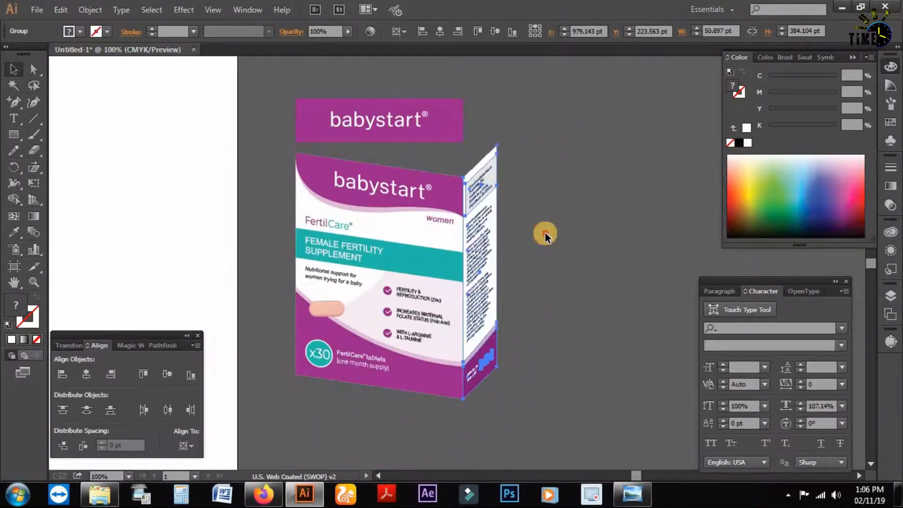
pyautogui.click(545, 235)
pyautogui.click(495, 252)
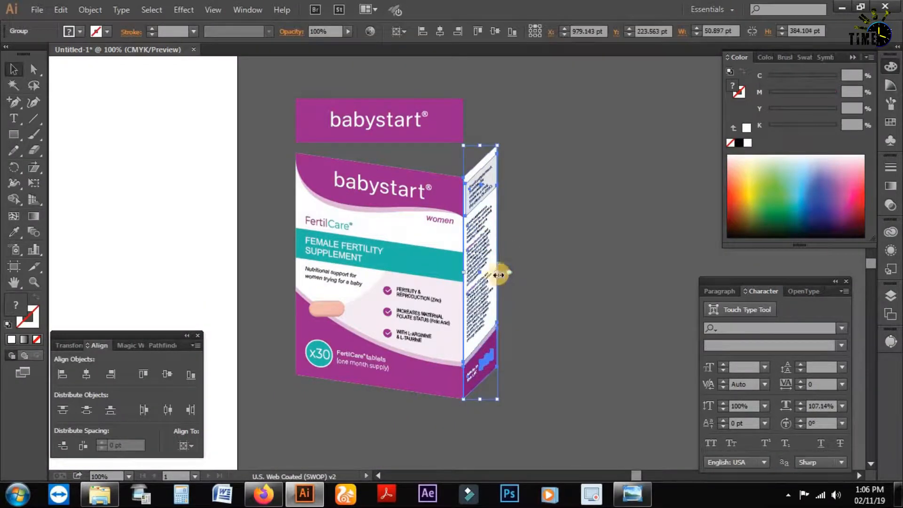
pyautogui.moveTo(496, 275); pyautogui.dragTo(492, 275)
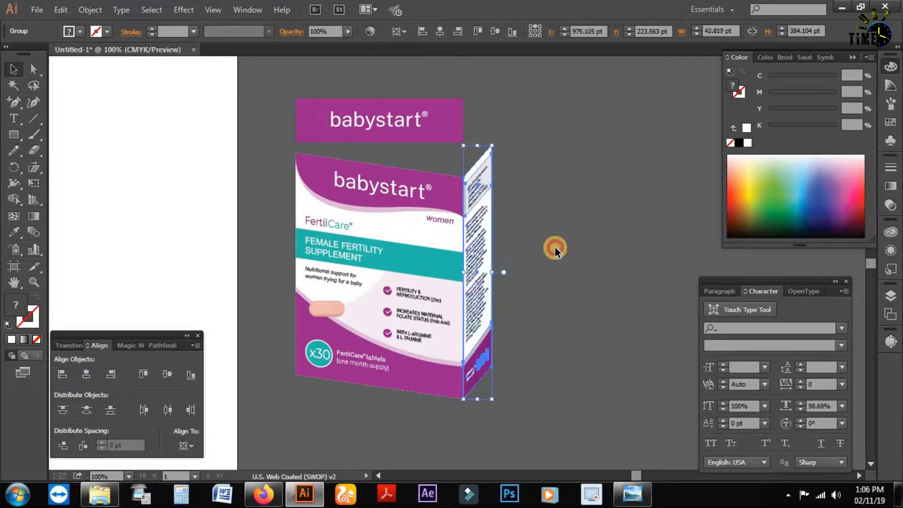
pyautogui.click(554, 248)
# Move the flat babystart strip up and to the right, clear of the box, and ungroup it.
pyautogui.click(465, 233)
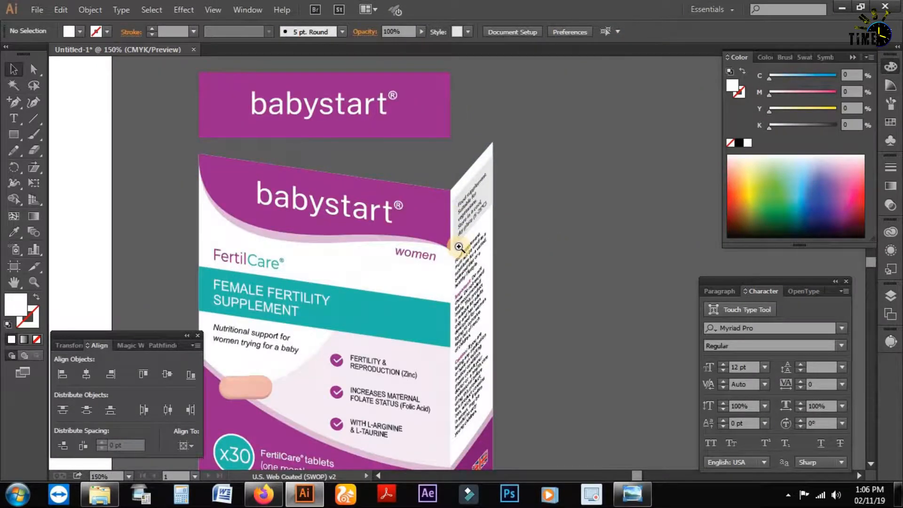
pyautogui.click(458, 237)
pyautogui.moveTo(458, 239); pyautogui.dragTo(523, 335)
pyautogui.moveTo(436, 267); pyautogui.dragTo(455, 322)
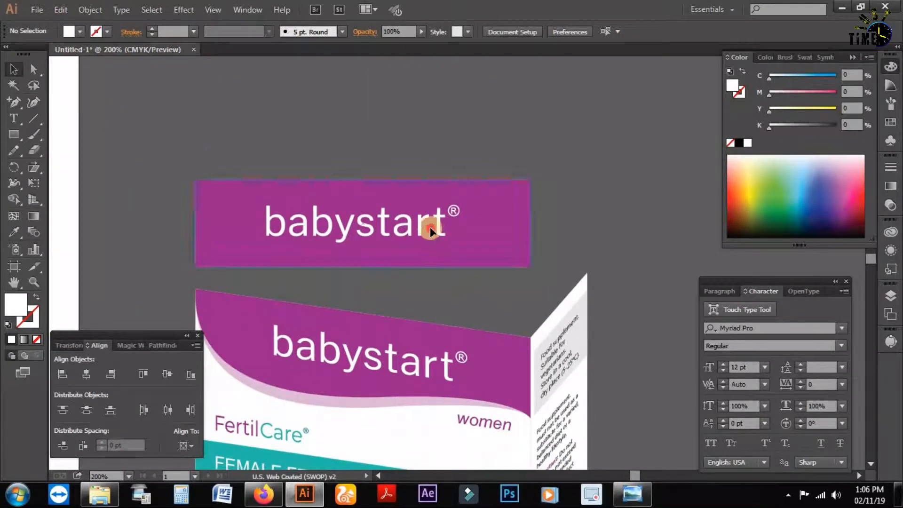
pyautogui.moveTo(430, 229); pyautogui.dragTo(503, 120)
pyautogui.rightClick(438, 125)
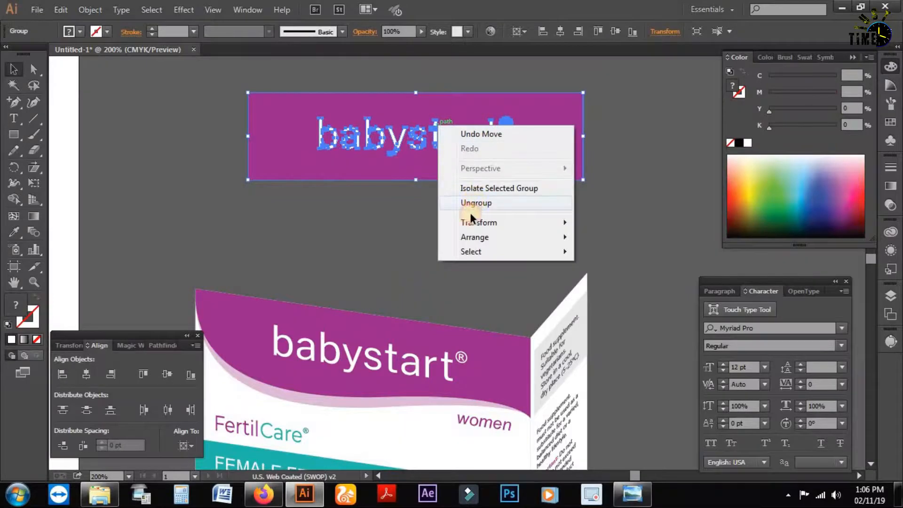
pyautogui.click(471, 208)
pyautogui.click(465, 233)
pyautogui.moveTo(465, 233); pyautogui.dragTo(499, 197)
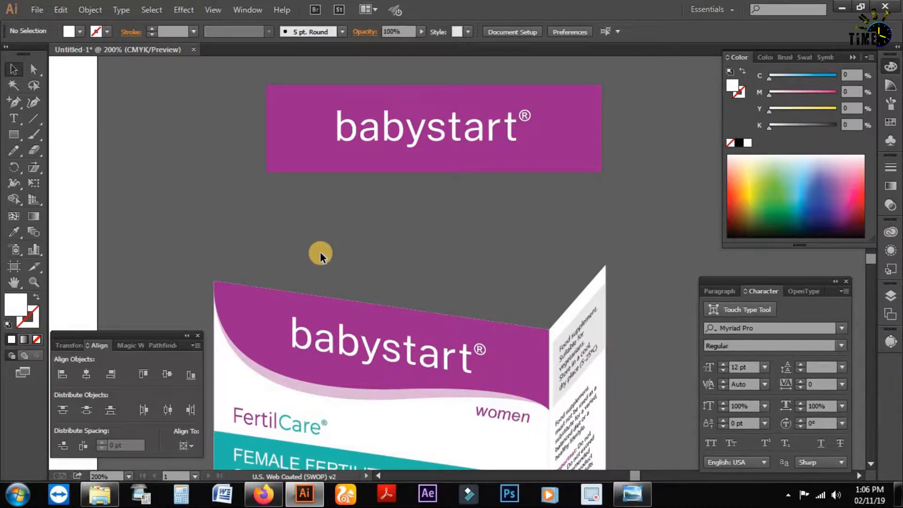
# Draw a closed four-corner top face with the Pen tool, following the upper edges of the front and side panels.
pyautogui.moveTo(15, 102); pyautogui.dragTo(66, 102)
pyautogui.click(606, 266)
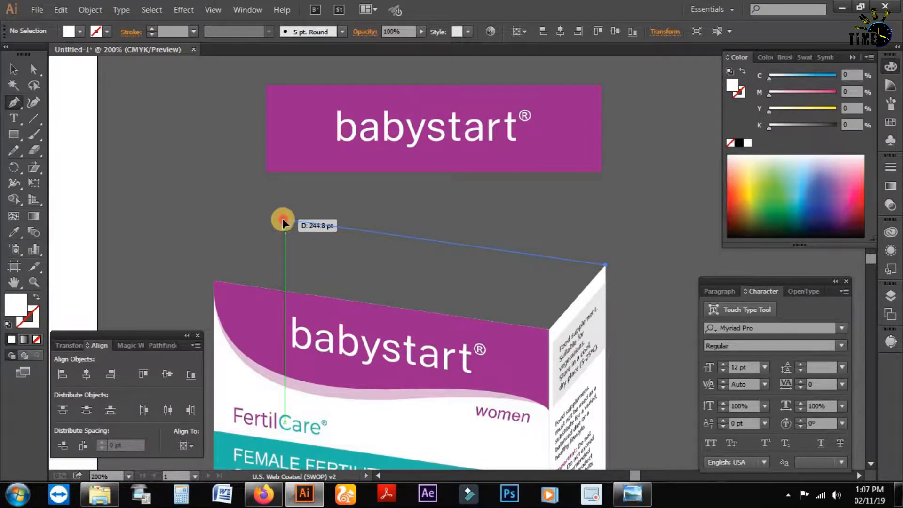
pyautogui.click(283, 220)
pyautogui.click(215, 281)
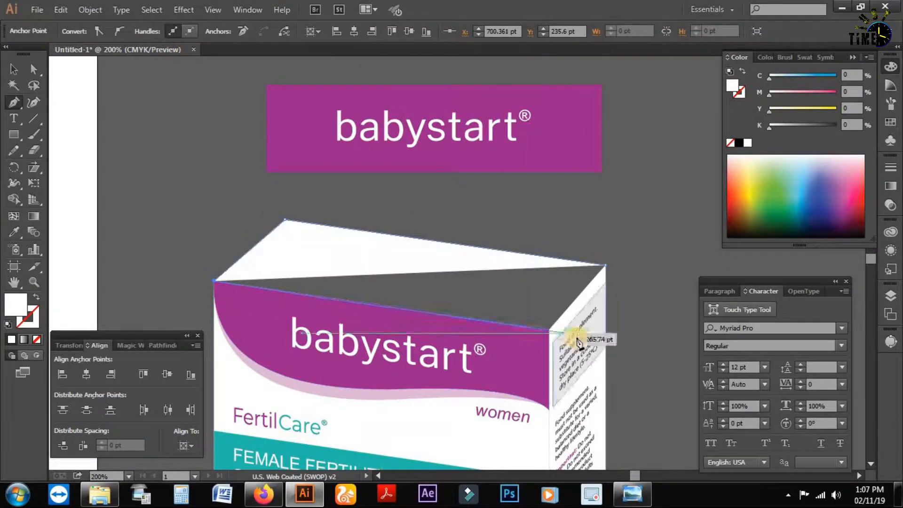
pyautogui.click(548, 329)
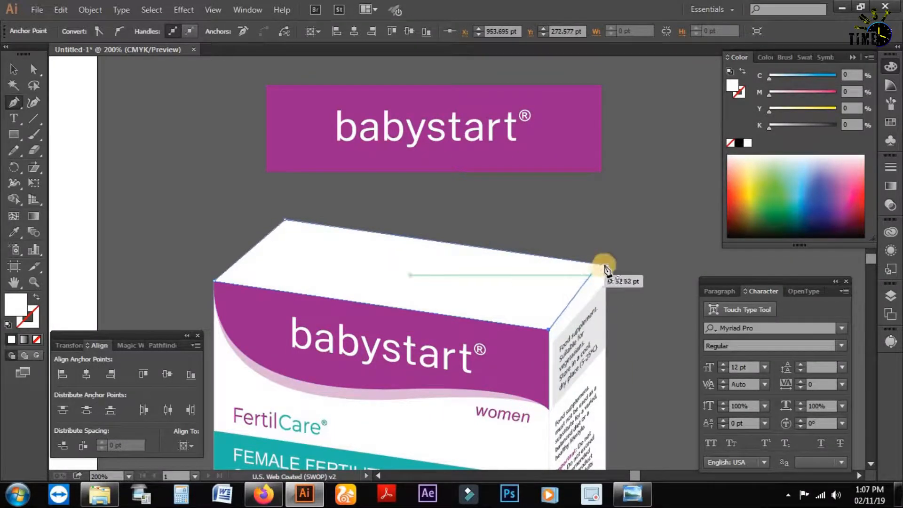
pyautogui.click(605, 265)
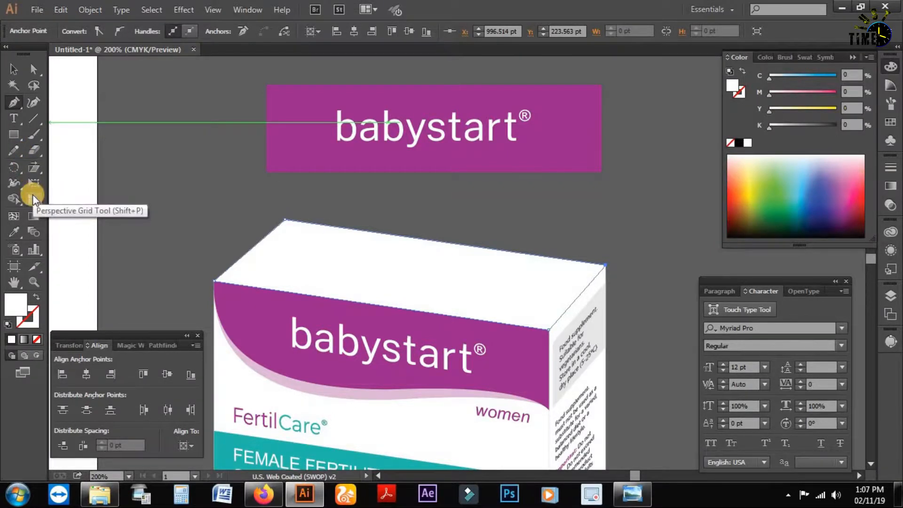
# Fill the top face with the purple sampled from the babystart strip and darken it by setting black to 12%.
pyautogui.click(14, 230)
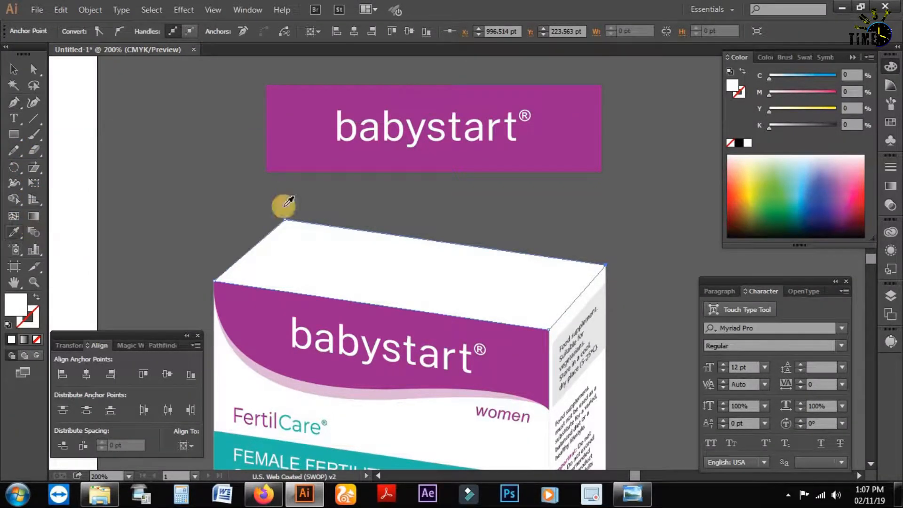
pyautogui.click(564, 138)
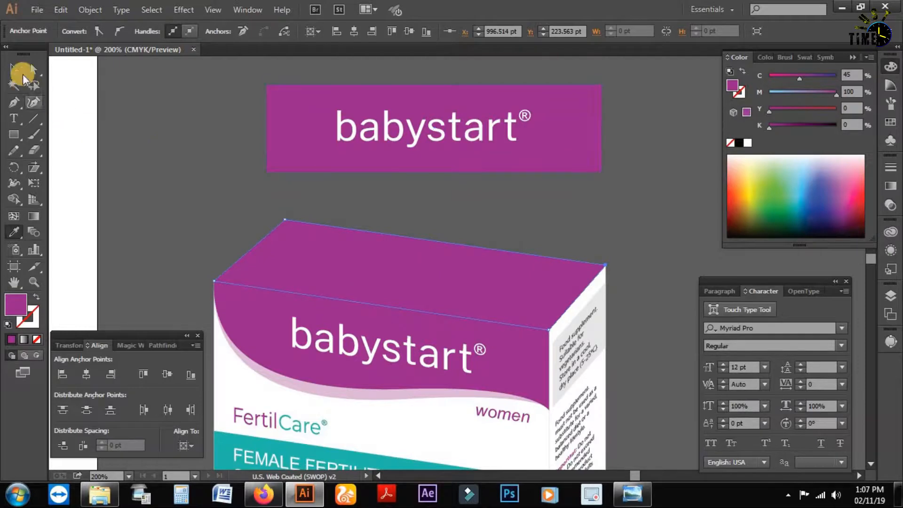
pyautogui.click(18, 69)
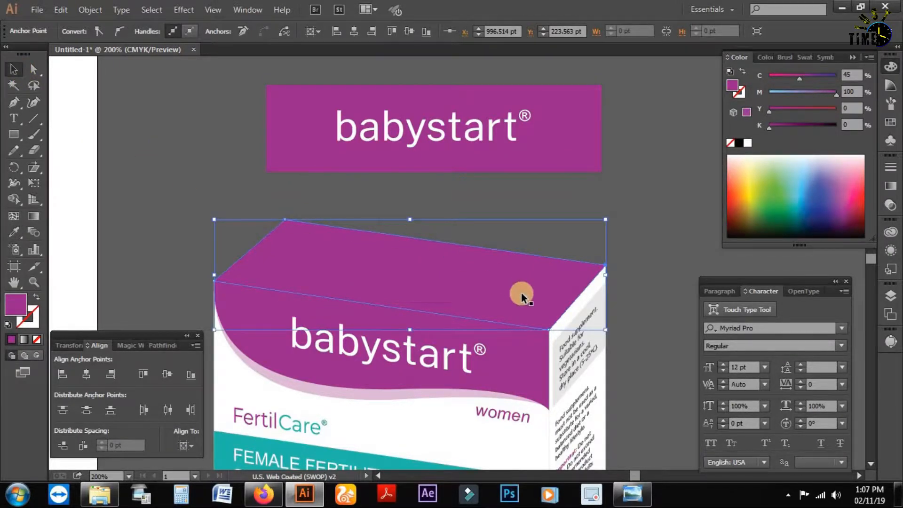
pyautogui.moveTo(520, 295); pyautogui.dragTo(484, 252)
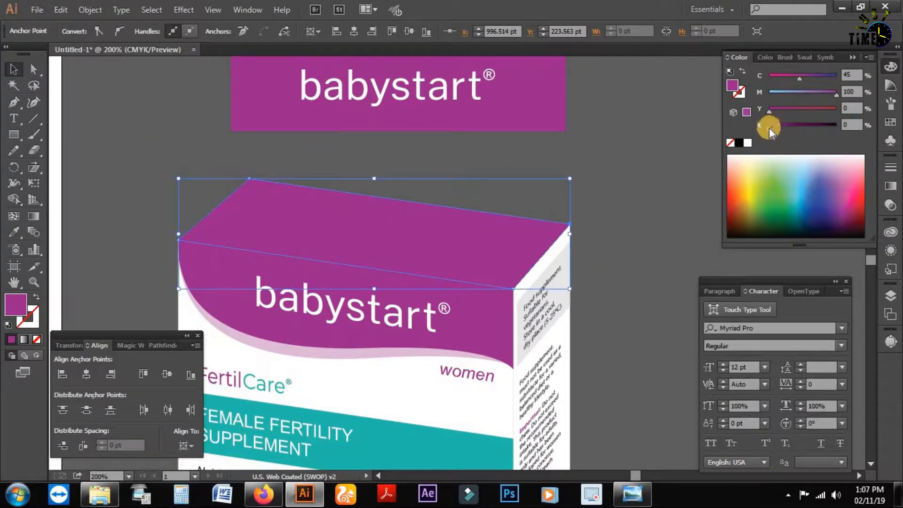
pyautogui.moveTo(772, 128); pyautogui.dragTo(777, 133)
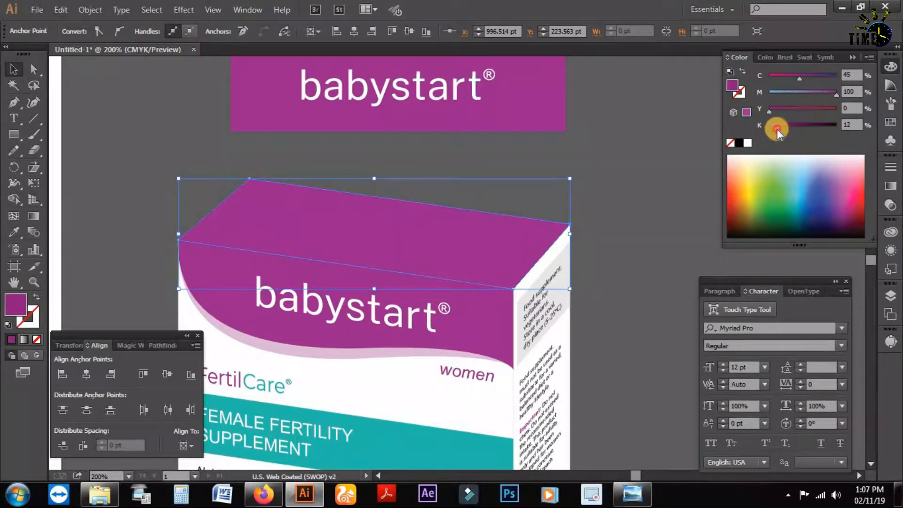
pyautogui.click(613, 206)
# Lower the top face's back-left corner point to about X 756.5 pt, Y 196.5 pt to adjust its perspective.
pyautogui.moveTo(544, 247); pyautogui.dragTo(546, 191)
pyautogui.press('a')
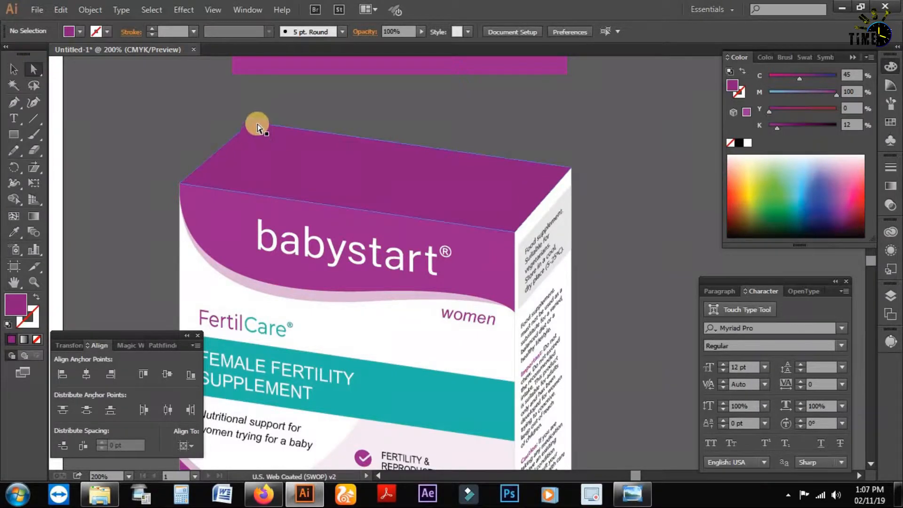
pyautogui.click(252, 126)
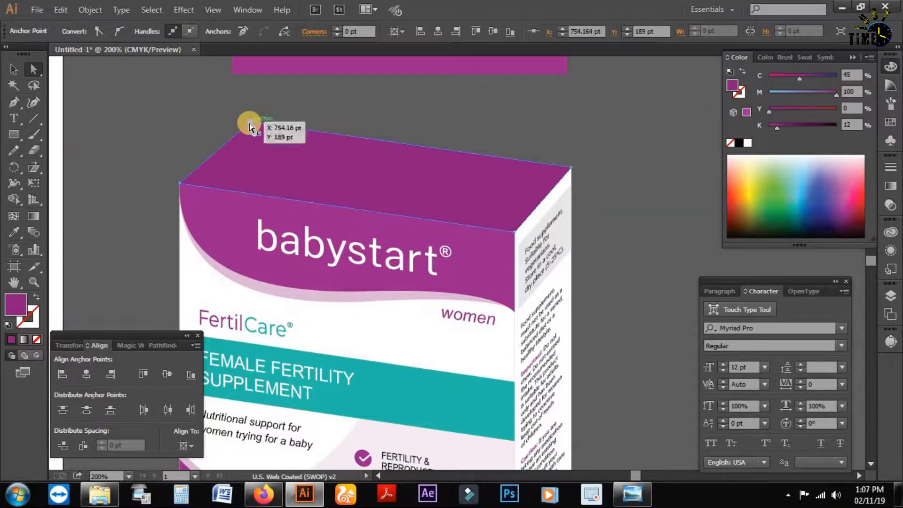
pyautogui.moveTo(251, 126); pyautogui.dragTo(255, 132)
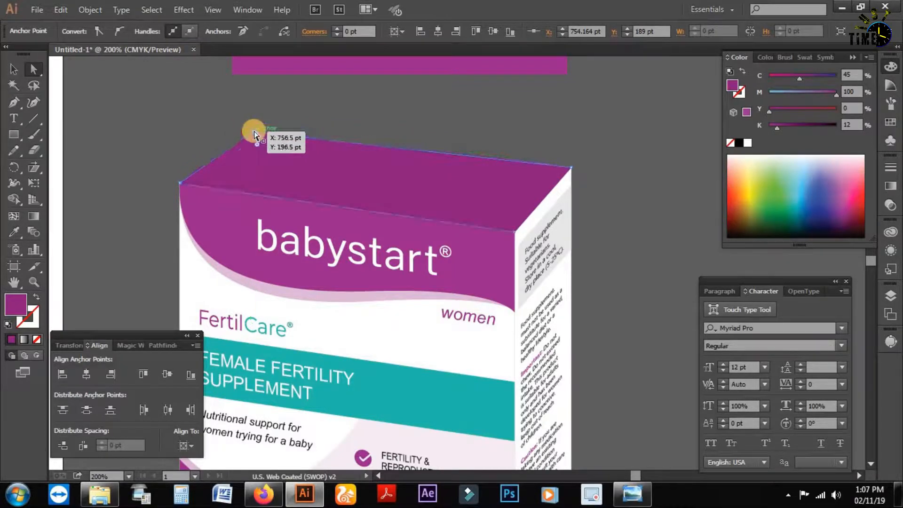
# Nudge the top face slightly to the right and undo the move.
pyautogui.click(357, 114)
pyautogui.moveTo(465, 177); pyautogui.dragTo(527, 198)
pyautogui.keyDown('ctrl'); pyautogui.keyDown('alt'); pyautogui.click(524, 280); pyautogui.keyUp('alt'); pyautogui.keyUp('ctrl')
pyautogui.keyDown('ctrl'); pyautogui.keyDown('alt'); pyautogui.click(524, 280); pyautogui.keyUp('alt'); pyautogui.keyUp('ctrl')
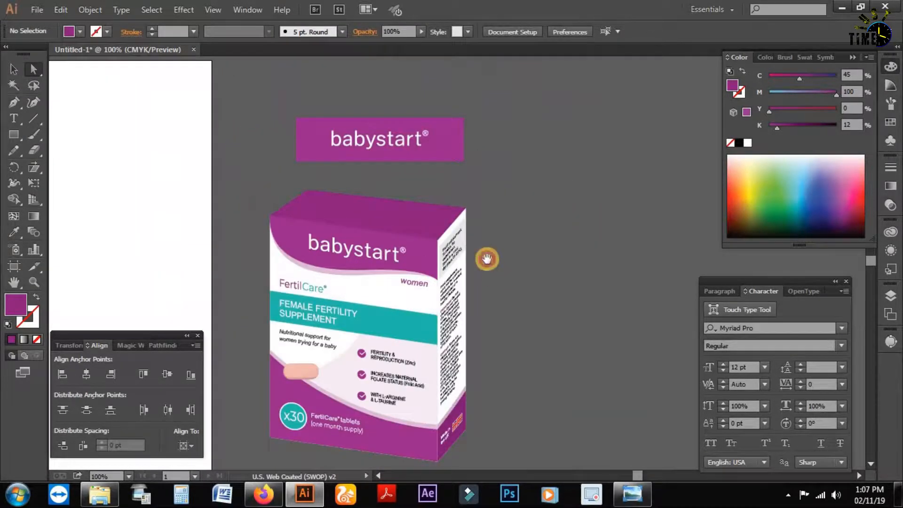
pyautogui.moveTo(486, 258); pyautogui.dragTo(475, 243)
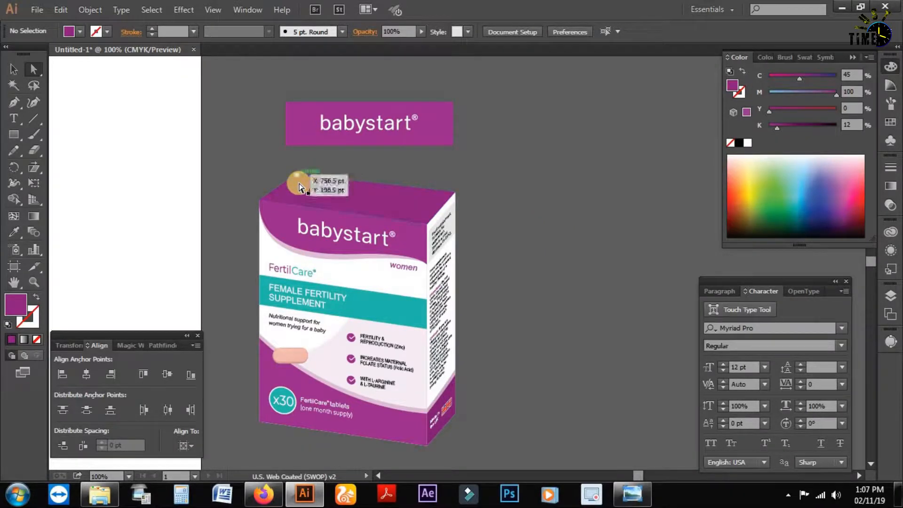
pyautogui.click(298, 173)
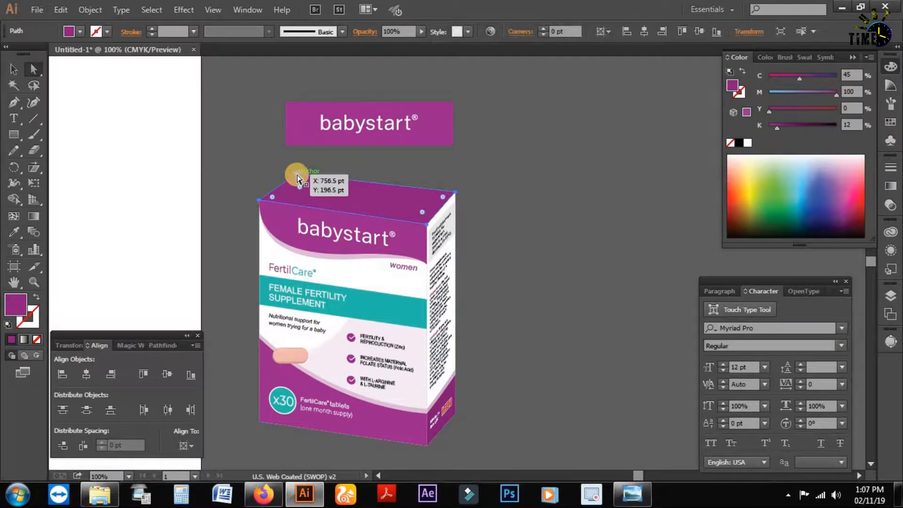
pyautogui.moveTo(297, 175); pyautogui.dragTo(299, 174)
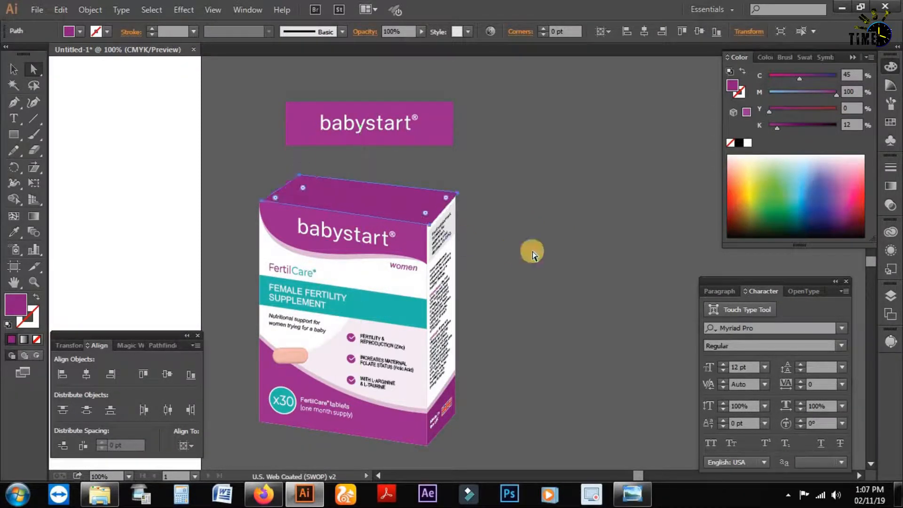
pyautogui.click(546, 274)
pyautogui.hotkey('ctrl', 'z')
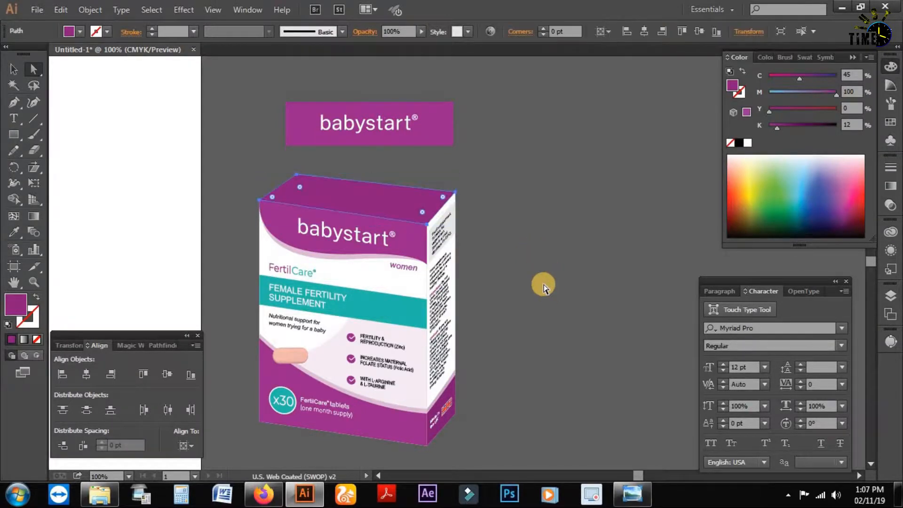
# Try shifting the top face's back-left corner point about 2 pt right and 3.5 pt down.
pyautogui.click(503, 276)
pyautogui.keyDown('ctrl'); pyautogui.click(389, 254); pyautogui.keyUp('ctrl')
pyautogui.keyDown('ctrl'); pyautogui.click(404, 214); pyautogui.keyUp('ctrl')
pyautogui.click(358, 187)
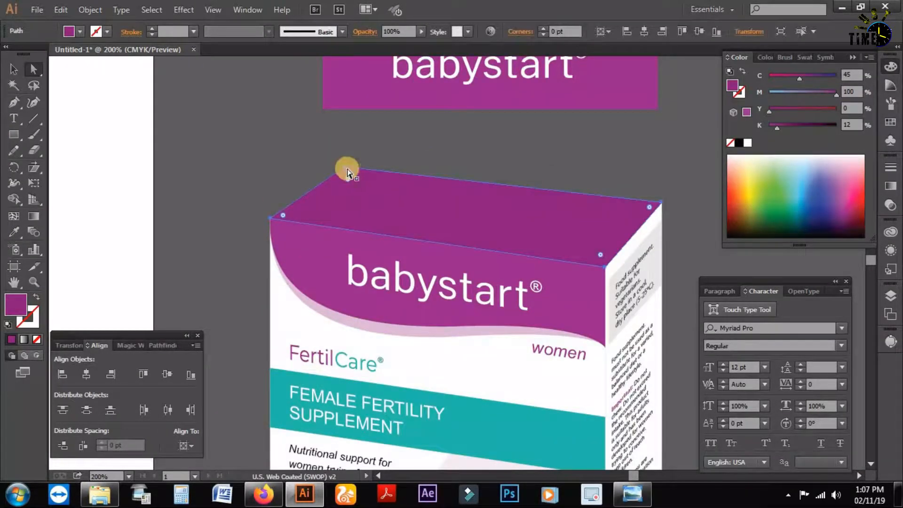
pyautogui.moveTo(345, 168); pyautogui.dragTo(345, 172)
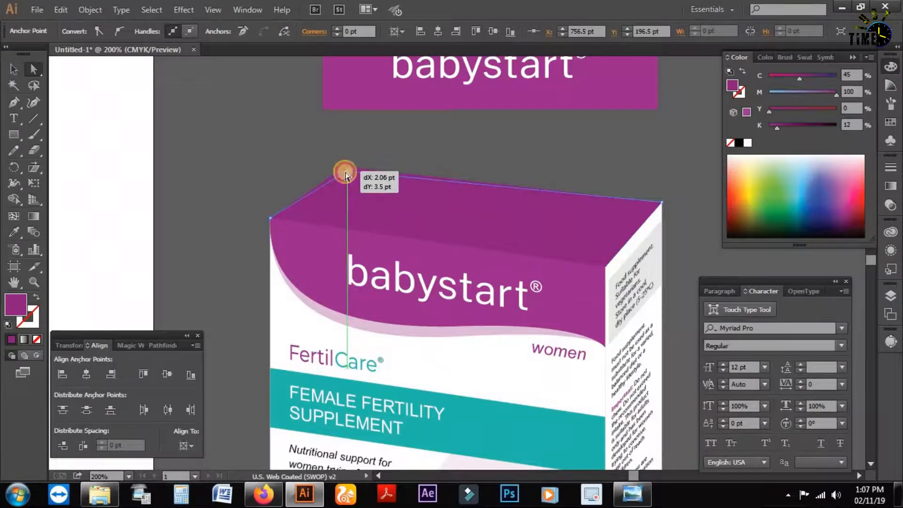
pyautogui.click(296, 155)
pyautogui.keyDown('ctrl'); pyautogui.keyDown('alt'); pyautogui.click(525, 309); pyautogui.keyUp('alt'); pyautogui.keyUp('ctrl')
pyautogui.keyDown('ctrl'); pyautogui.keyDown('alt'); pyautogui.click(526, 308); pyautogui.keyUp('alt'); pyautogui.keyUp('ctrl')
pyautogui.keyDown('ctrl'); pyautogui.keyDown('alt'); pyautogui.click(526, 308); pyautogui.keyUp('alt'); pyautogui.keyUp('ctrl')
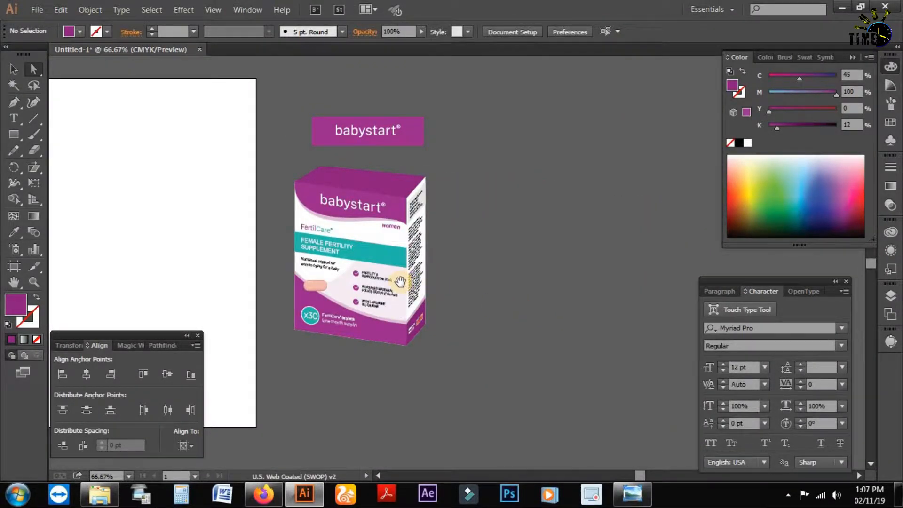
# Return the top face's back-left corner point to its previous position.
pyautogui.moveTo(400, 282); pyautogui.dragTo(432, 302)
pyautogui.keyDown('ctrl'); pyautogui.click(412, 242); pyautogui.keyUp('ctrl')
pyautogui.keyDown('ctrl'); pyautogui.click(411, 242); pyautogui.keyUp('ctrl')
pyautogui.moveTo(514, 268); pyautogui.dragTo(478, 248)
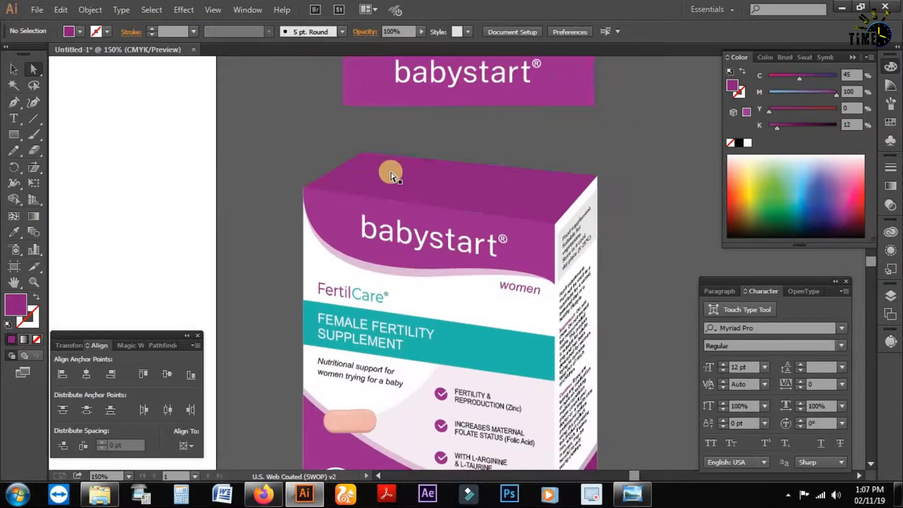
pyautogui.click(369, 161)
pyautogui.click(498, 142)
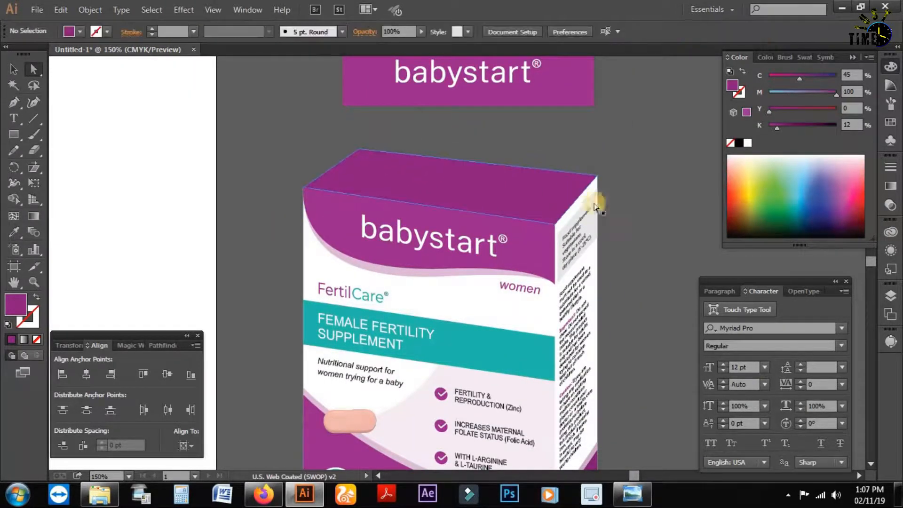
# Place a copy of the white babystart lettering from the flat strip onto the middle of the box's top face.
pyautogui.keyDown('ctrl'); pyautogui.keyDown('alt'); pyautogui.click(538, 294); pyautogui.keyUp('alt'); pyautogui.keyUp('ctrl')
pyautogui.moveTo(517, 287); pyautogui.dragTo(504, 269)
pyautogui.moveTo(460, 250); pyautogui.dragTo(483, 279)
pyautogui.keyDown('ctrl'); pyautogui.click(448, 217); pyautogui.keyUp('ctrl')
pyautogui.keyDown('ctrl'); pyautogui.click(449, 216); pyautogui.keyUp('ctrl')
pyautogui.moveTo(464, 226); pyautogui.dragTo(469, 202)
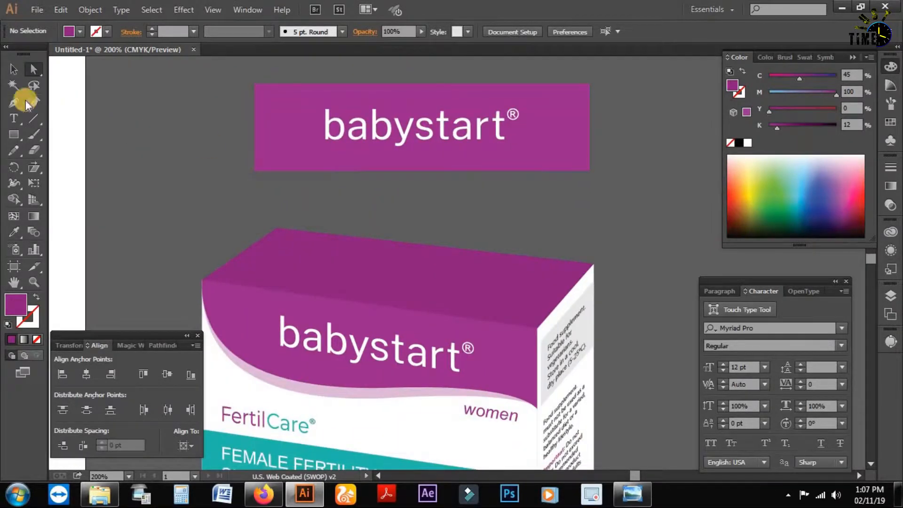
pyautogui.click(14, 70)
pyautogui.click(386, 138)
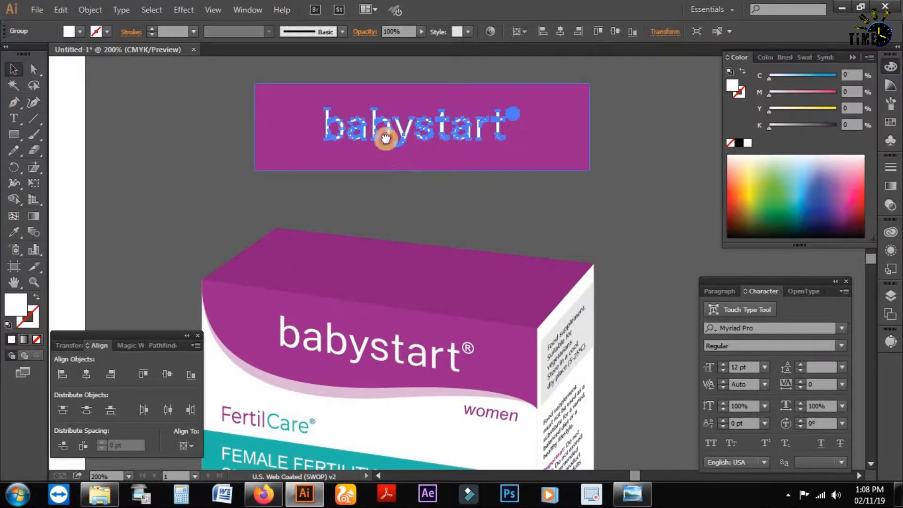
pyautogui.moveTo(396, 98); pyautogui.dragTo(406, 269)
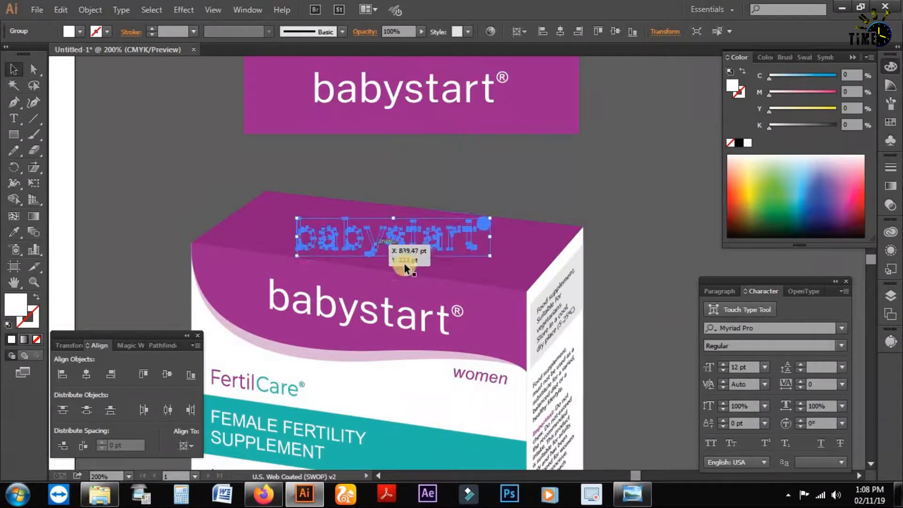
pyautogui.press('space')
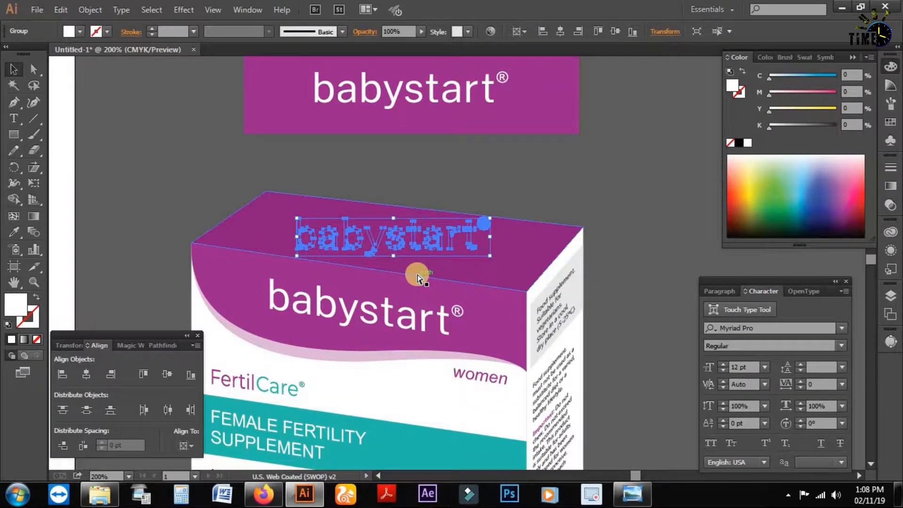
pyautogui.press('ctrl')
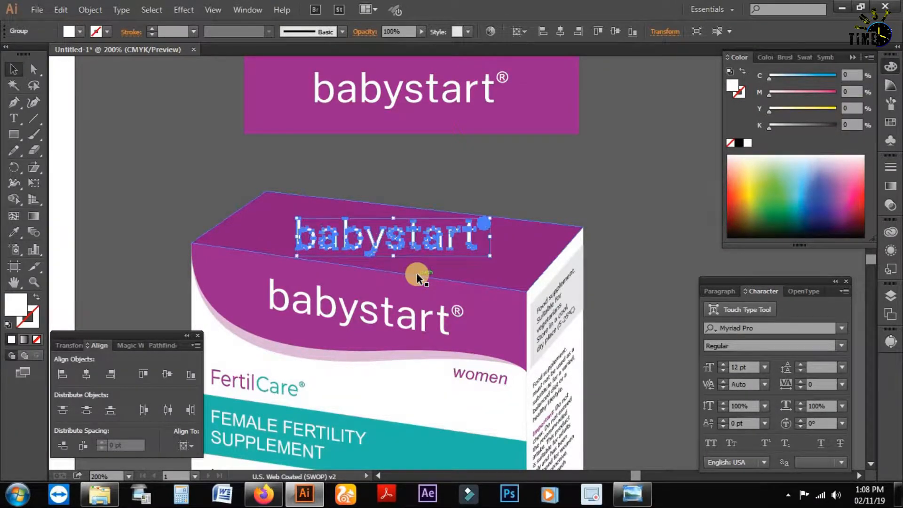
pyautogui.click(476, 177)
# Apply a horizontal Arc warp effect to the top face's babystart lettering with 0% bend and 0% horizontal and vertical distortion.
pyautogui.moveTo(482, 266); pyautogui.dragTo(442, 220)
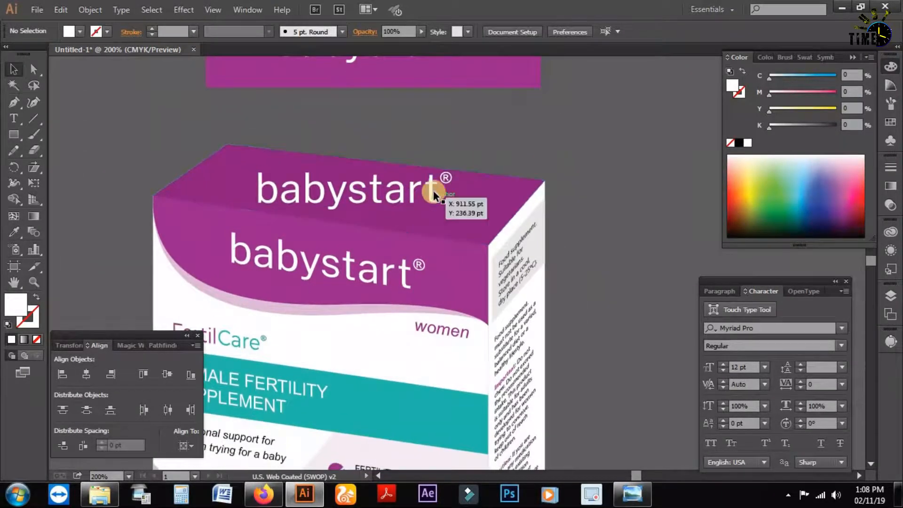
pyautogui.click(434, 204)
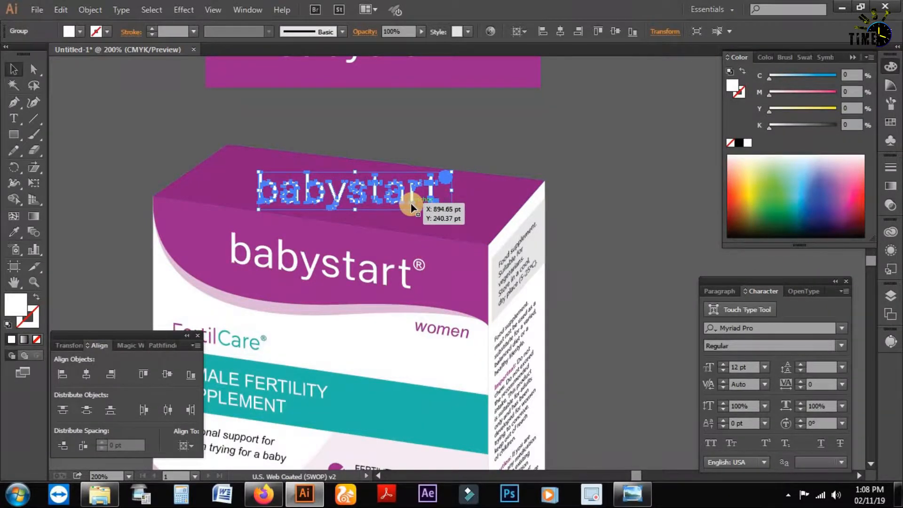
pyautogui.hotkey('ctrl', 'c')
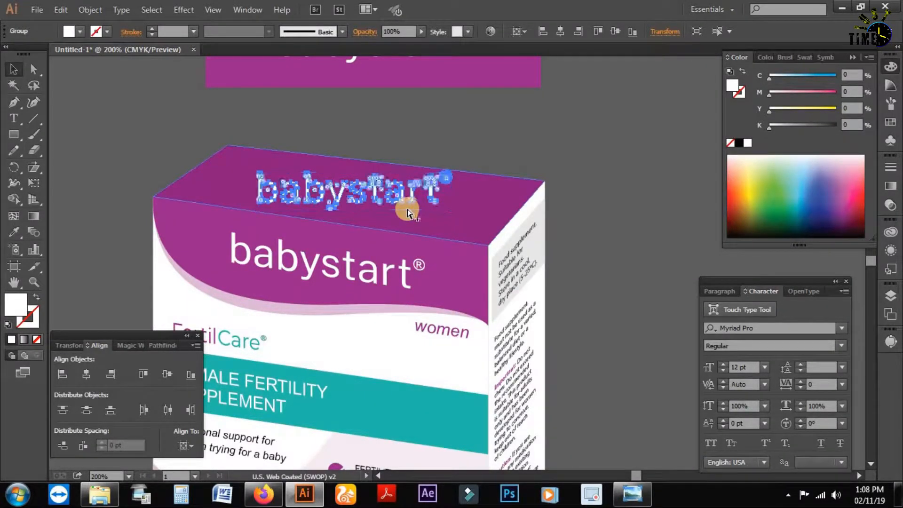
pyautogui.click(183, 8)
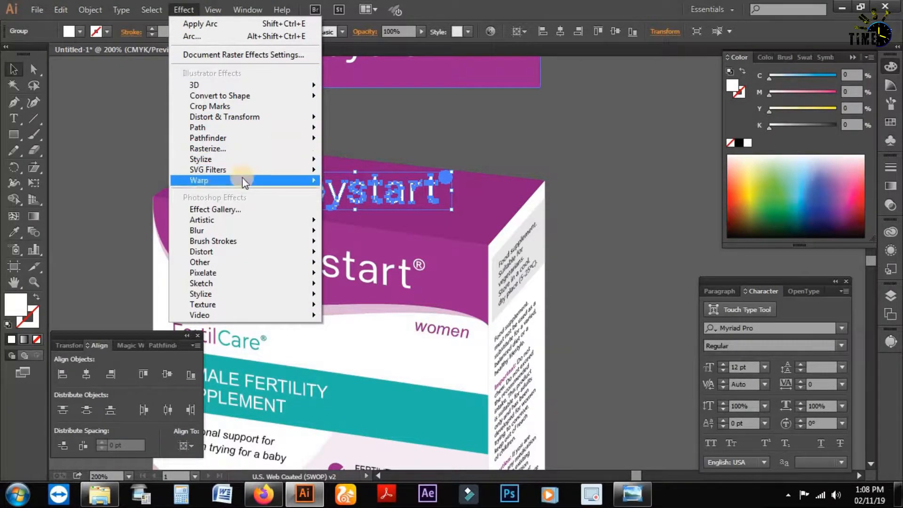
pyautogui.moveTo(243, 181)
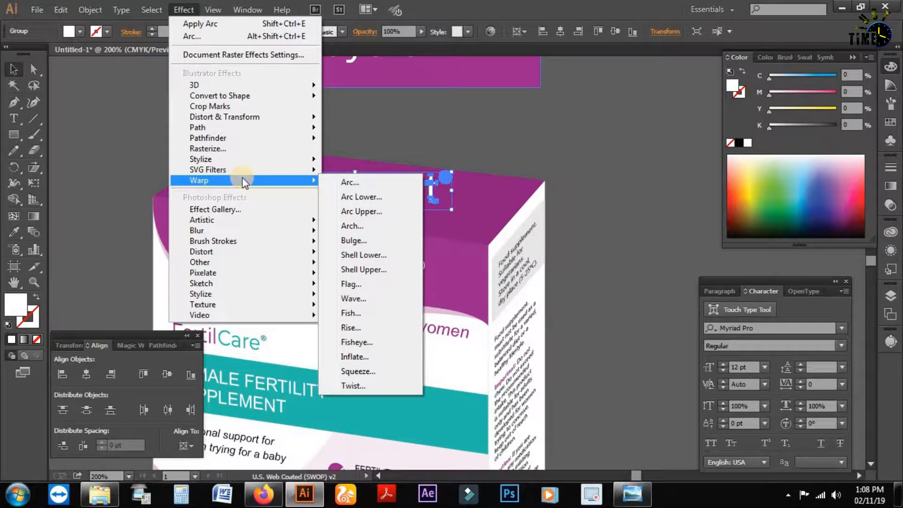
pyautogui.click(344, 183)
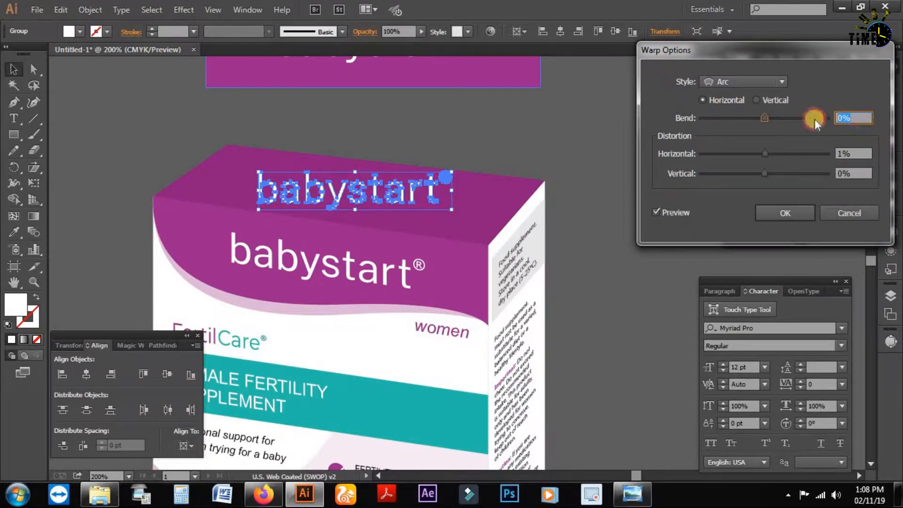
pyautogui.press('Tab')
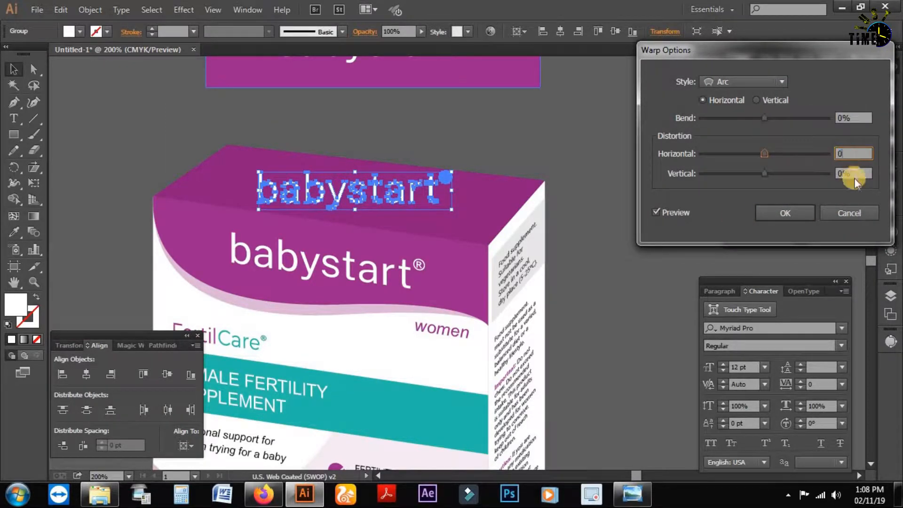
pyautogui.click(846, 155)
pyautogui.click(793, 214)
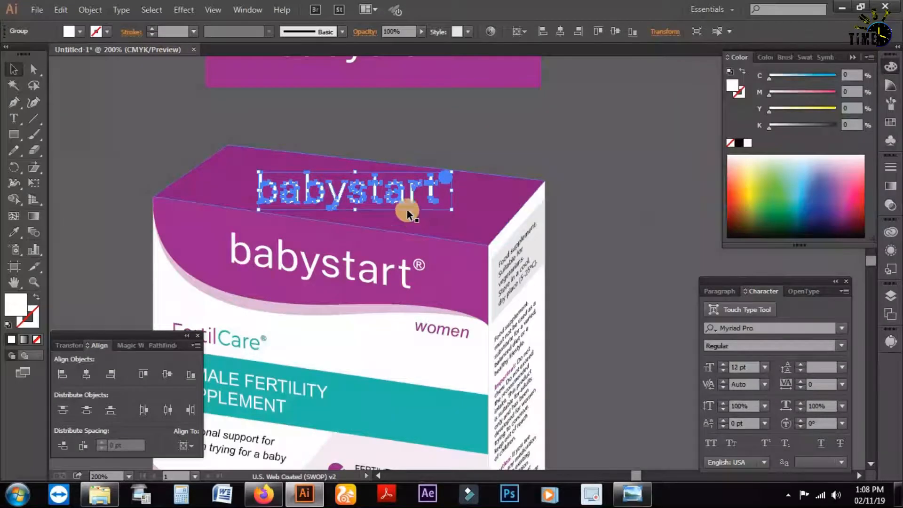
# Apply the Arc warp effect to the top face's lettering again and make it an Arc envelope with 0% bend and distortion.
pyautogui.click(416, 133)
pyautogui.click(389, 192)
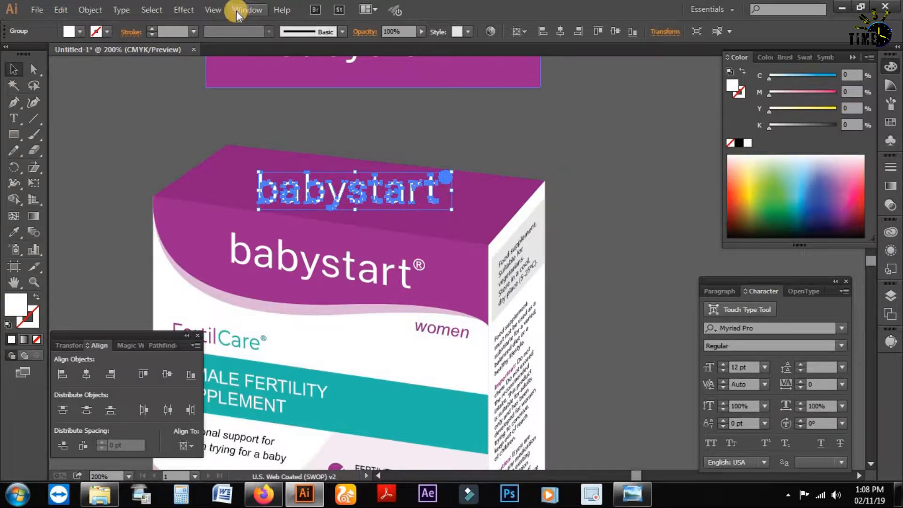
pyautogui.click(182, 10)
pyautogui.moveTo(229, 183)
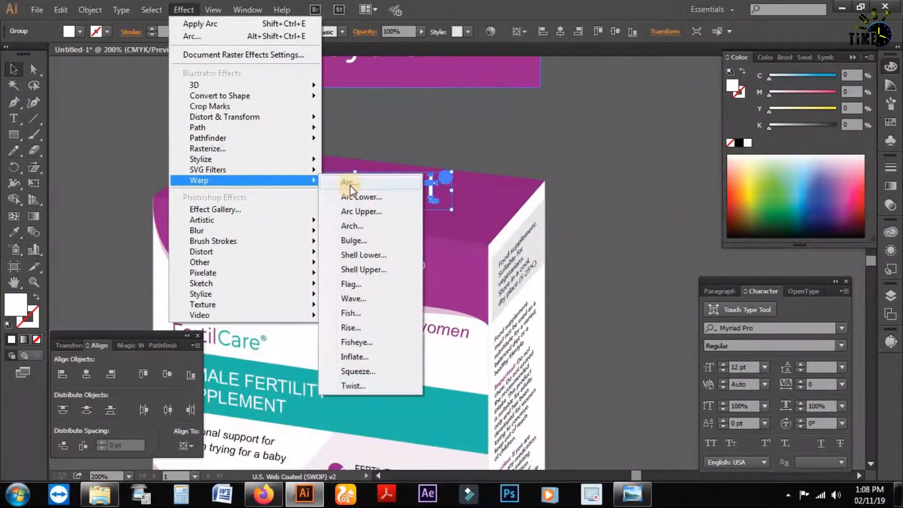
pyautogui.click(350, 185)
pyautogui.click(794, 216)
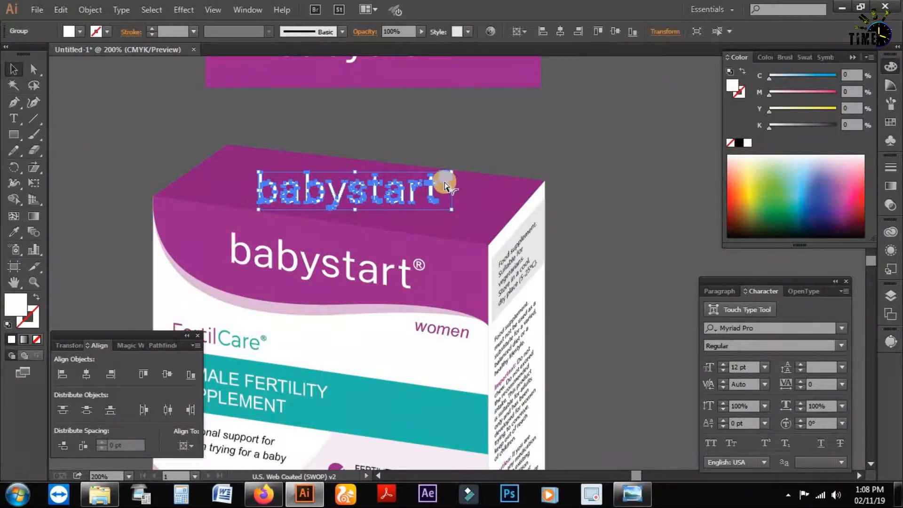
pyautogui.hotkey('alt', 'shift', 'ctrl', 'w')
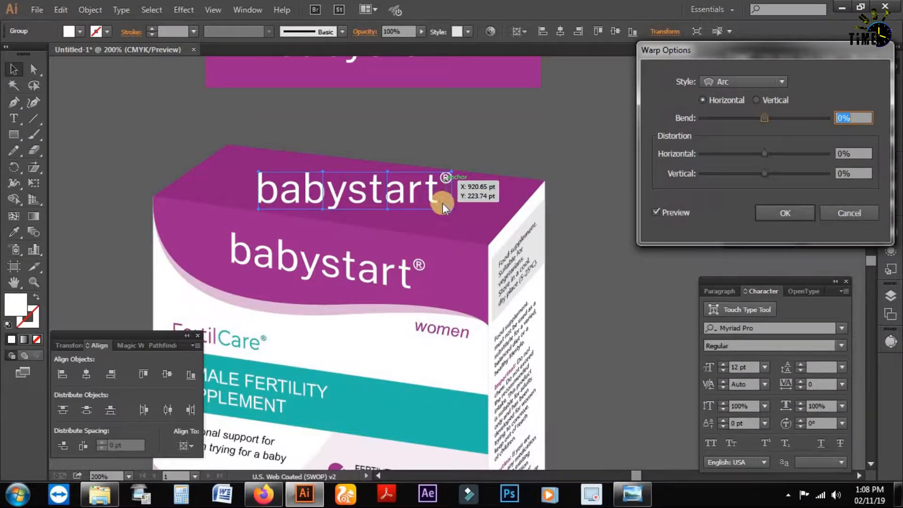
pyautogui.click(776, 216)
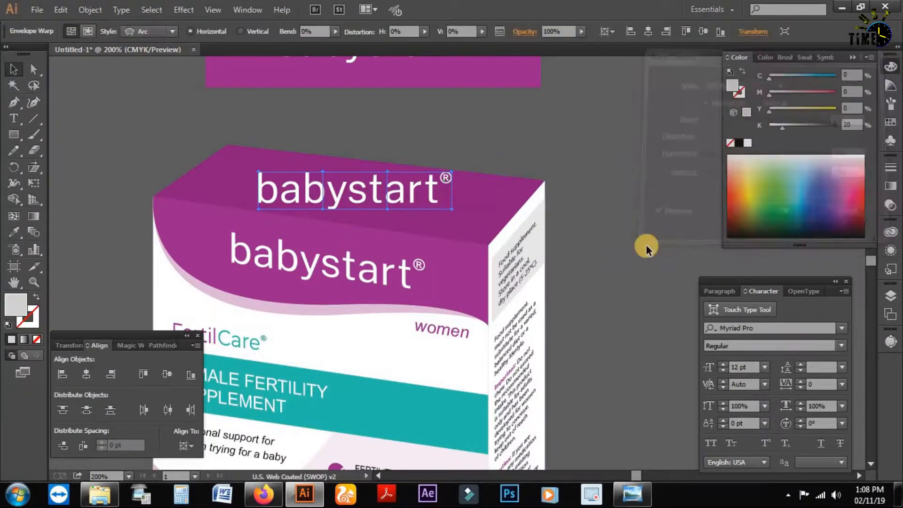
# Rotate the warped babystart lettering slightly clockwise so it runs along the slant of the box's top face.
pyautogui.click(444, 250)
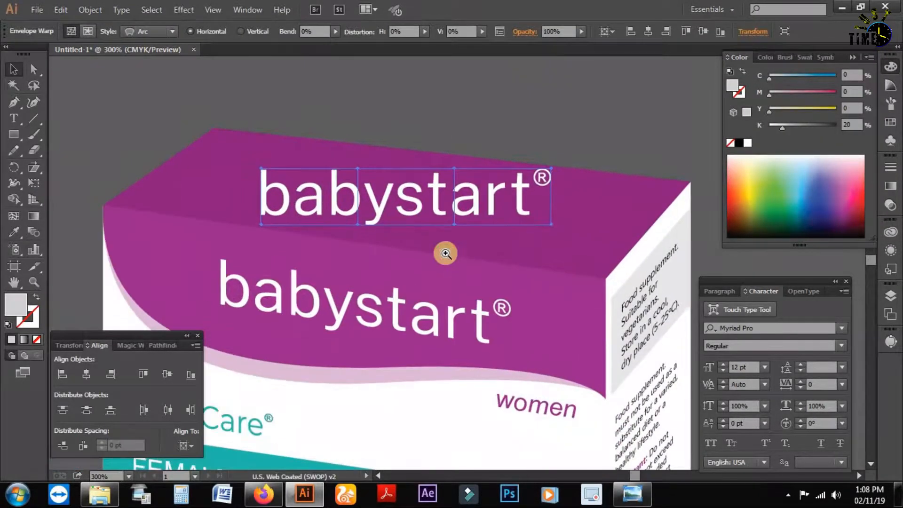
pyautogui.click(445, 252)
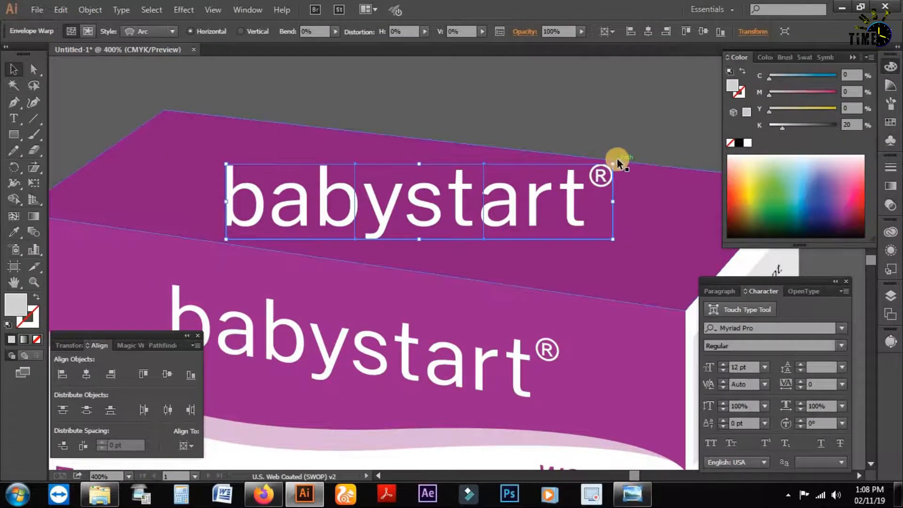
pyautogui.press('a')
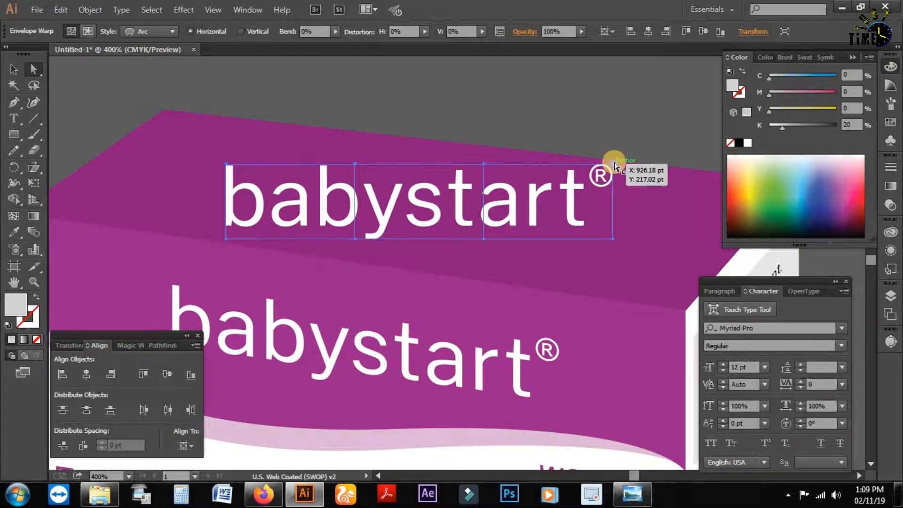
pyautogui.click(14, 70)
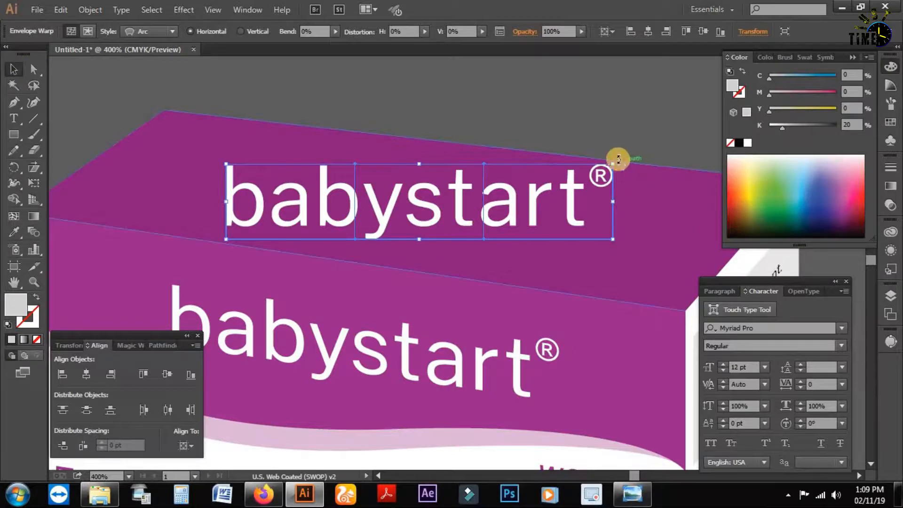
pyautogui.moveTo(618, 161); pyautogui.dragTo(628, 183)
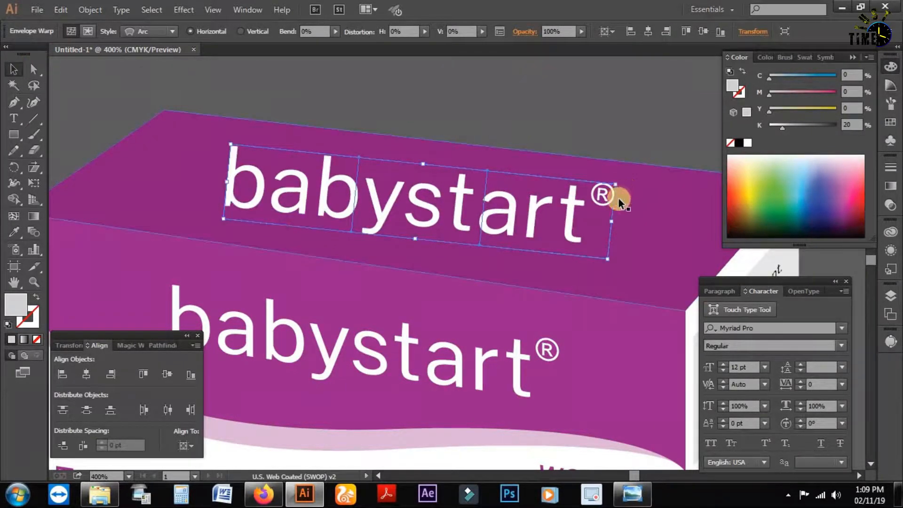
pyautogui.moveTo(473, 264); pyautogui.dragTo(435, 252)
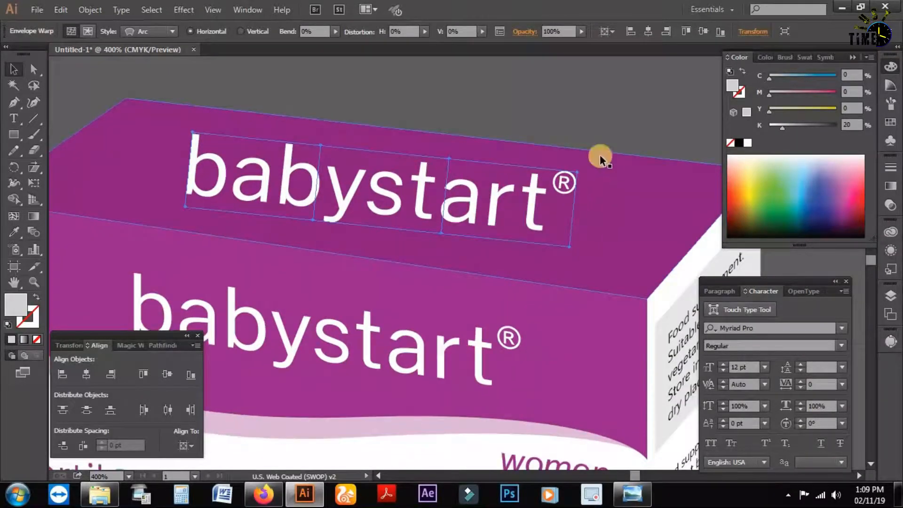
pyautogui.moveTo(587, 174); pyautogui.dragTo(590, 178)
pyautogui.hotkey('ctrl', '-')
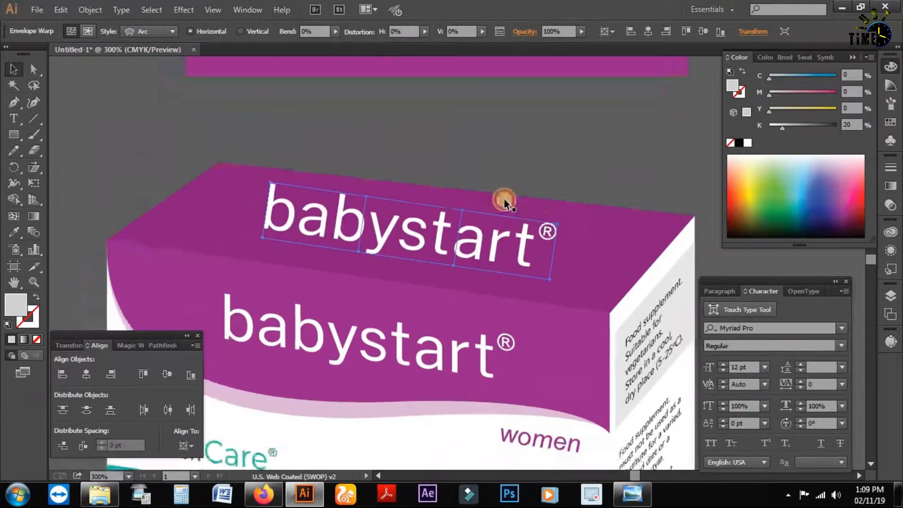
# Enlarge the top face lettering's envelope mesh from its centre to about 215 × 73 pt so it nearly covers the face.
pyautogui.moveTo(505, 201); pyautogui.dragTo(516, 196)
pyautogui.click(506, 156)
pyautogui.moveTo(471, 236); pyautogui.dragTo(515, 217)
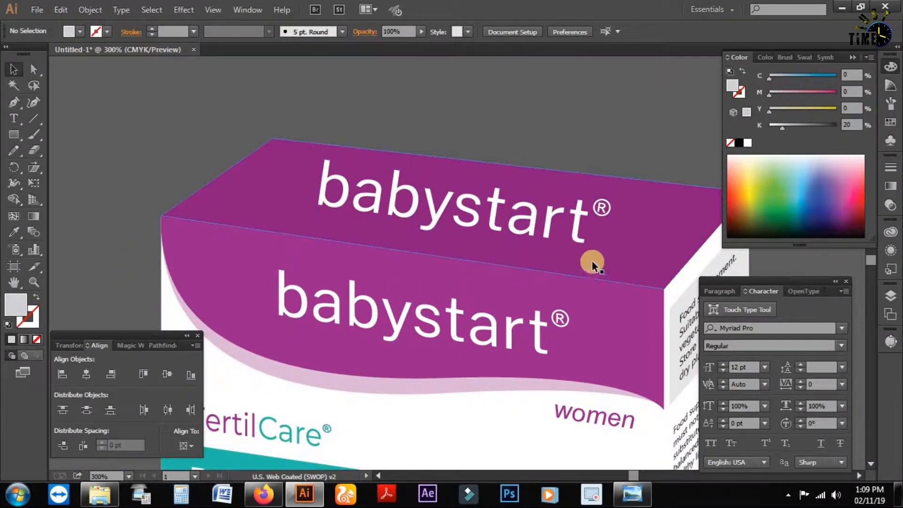
pyautogui.click(31, 69)
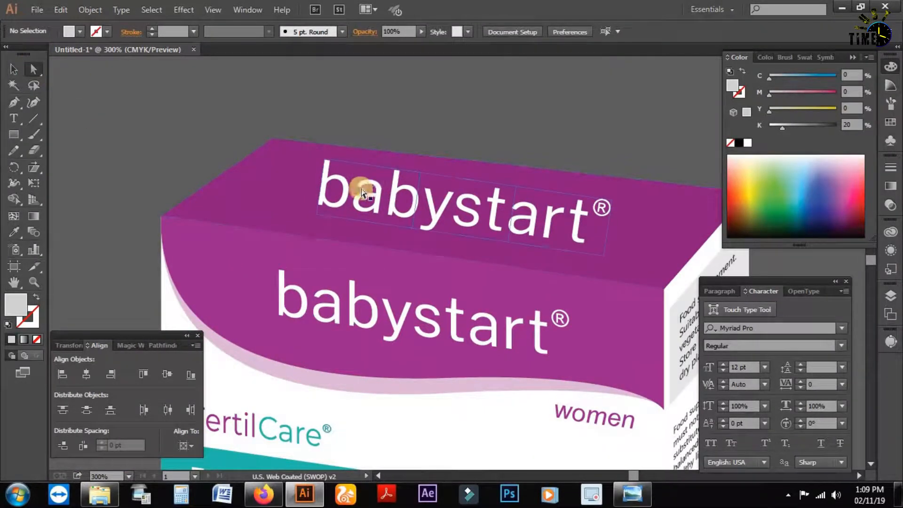
pyautogui.click(349, 200)
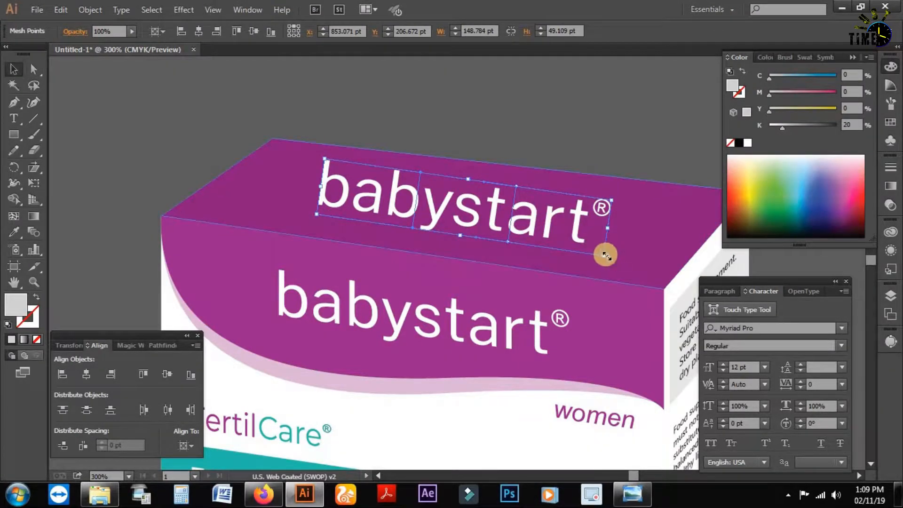
pyautogui.moveTo(605, 255); pyautogui.dragTo(660, 296)
pyautogui.moveTo(549, 259); pyautogui.dragTo(500, 244)
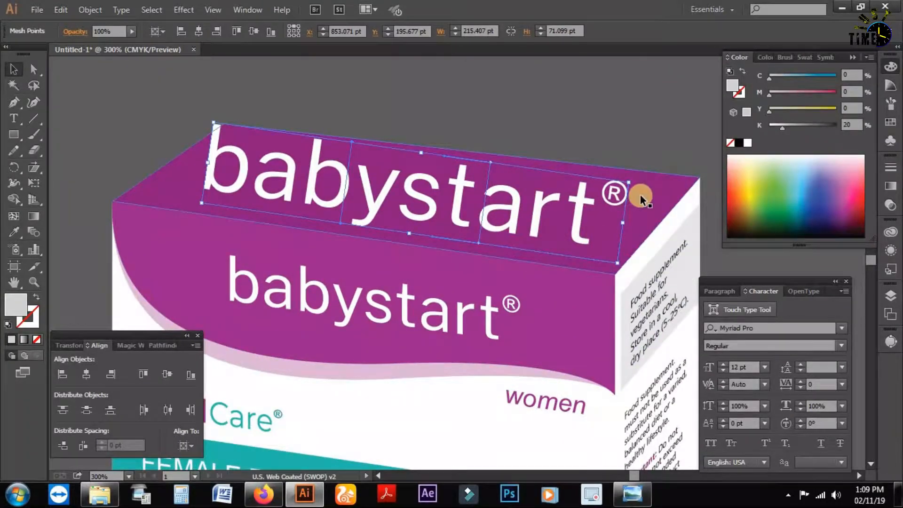
pyautogui.moveTo(636, 183); pyautogui.dragTo(639, 185)
# Move the four corner points of the lettering's envelope mesh onto the four corners of the box's top face.
pyautogui.click(33, 70)
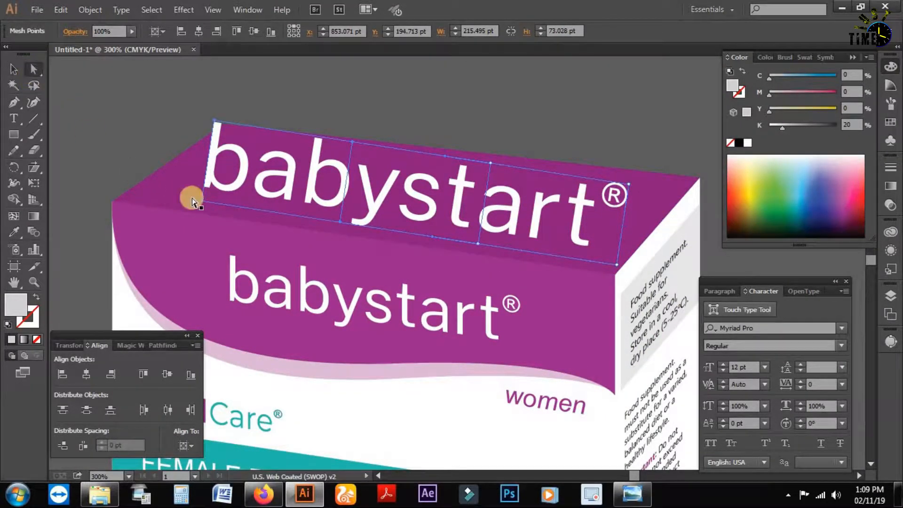
pyautogui.click(203, 202)
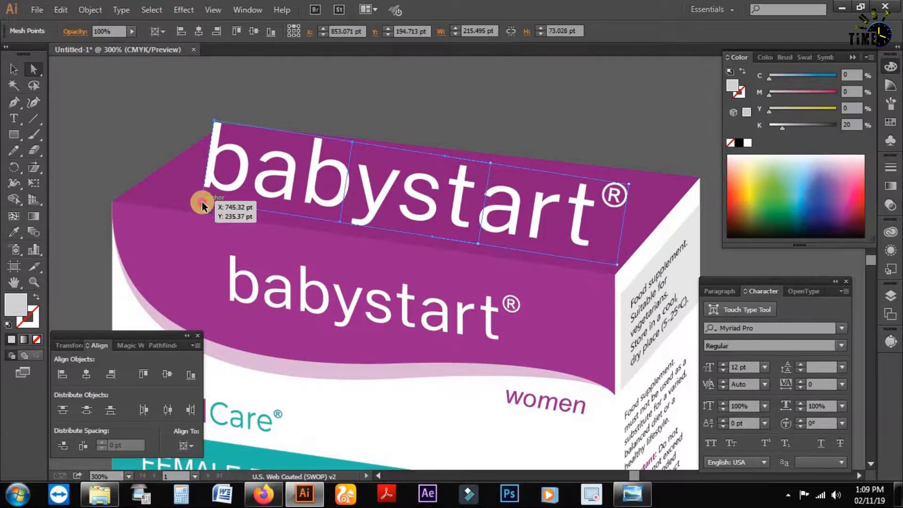
pyautogui.moveTo(200, 202); pyautogui.dragTo(112, 204)
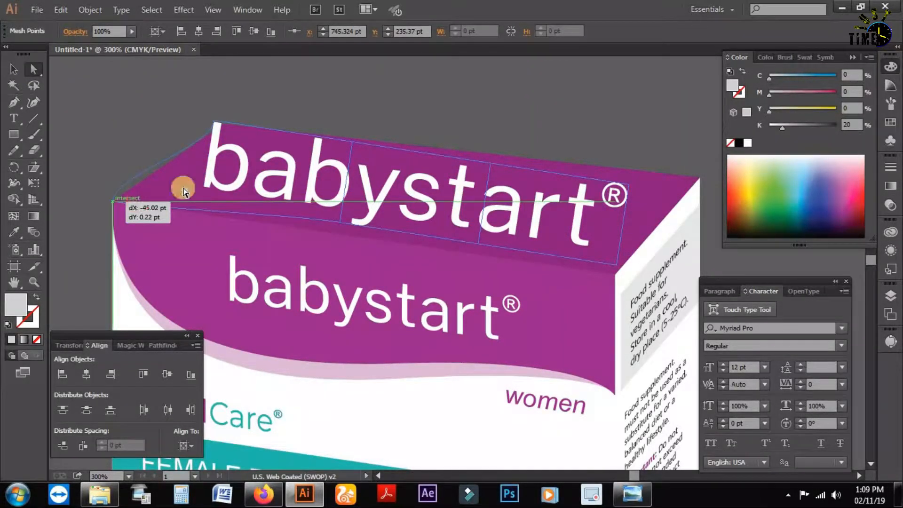
pyautogui.moveTo(214, 123); pyautogui.dragTo(266, 159)
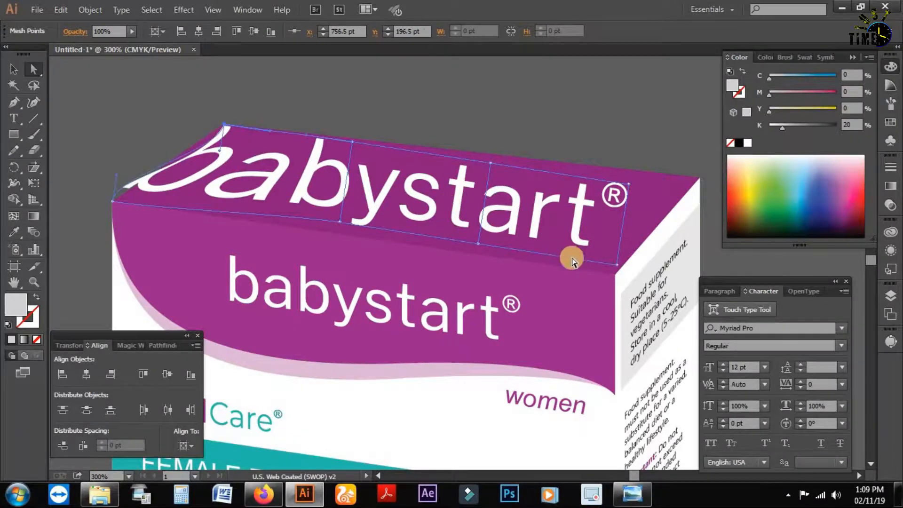
pyautogui.moveTo(618, 262); pyautogui.dragTo(616, 273)
pyautogui.moveTo(628, 184); pyautogui.dragTo(700, 178)
# Move the envelope's intermediate mesh points onto the front and back edges of the top face.
pyautogui.moveTo(478, 243); pyautogui.dragTo(477, 254)
pyautogui.moveTo(340, 221); pyautogui.dragTo(338, 233)
pyautogui.moveTo(353, 141); pyautogui.dragTo(372, 140)
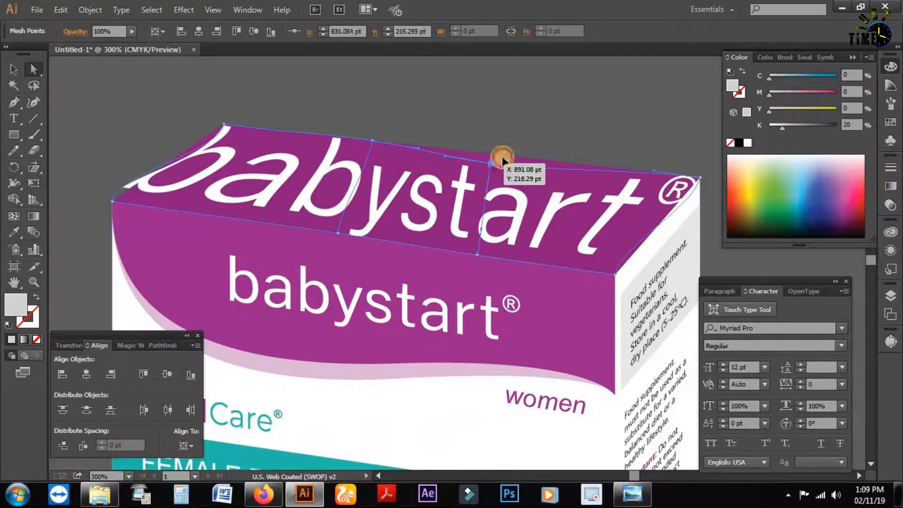
pyautogui.moveTo(490, 163); pyautogui.dragTo(515, 157)
# Adjust the mesh handles near the envelope's right end to straighten its side and back edges along the top face.
pyautogui.click(700, 177)
pyautogui.moveTo(696, 205); pyautogui.dragTo(679, 202)
pyautogui.moveTo(619, 248); pyautogui.dragTo(638, 247)
pyautogui.moveTo(562, 165); pyautogui.dragTo(569, 162)
pyautogui.moveTo(654, 170); pyautogui.dragTo(634, 168)
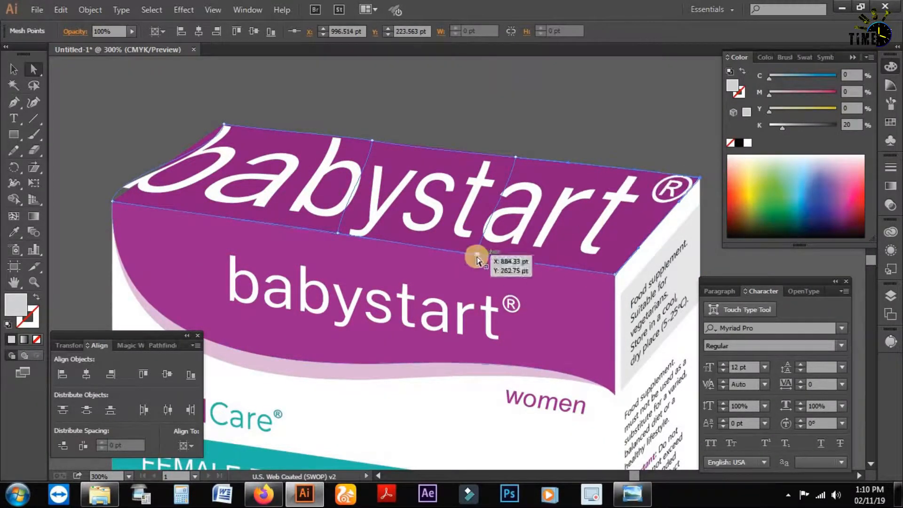
# Adjust the remaining envelope handles so the inner mesh lines slant and the left and back edges follow the top face.
pyautogui.click(478, 255)
pyautogui.moveTo(501, 194); pyautogui.dragTo(505, 184)
pyautogui.moveTo(483, 228); pyautogui.dragTo(489, 228)
pyautogui.moveTo(339, 234); pyautogui.dragTo(329, 204)
pyautogui.moveTo(372, 169); pyautogui.dragTo(354, 170)
pyautogui.click(224, 125)
pyautogui.moveTo(217, 156); pyautogui.dragTo(131, 177)
pyautogui.moveTo(525, 160); pyautogui.dragTo(524, 188)
pyautogui.moveTo(490, 228); pyautogui.dragTo(498, 229)
pyautogui.press('space')
pyautogui.moveTo(440, 255); pyautogui.dragTo(413, 240)
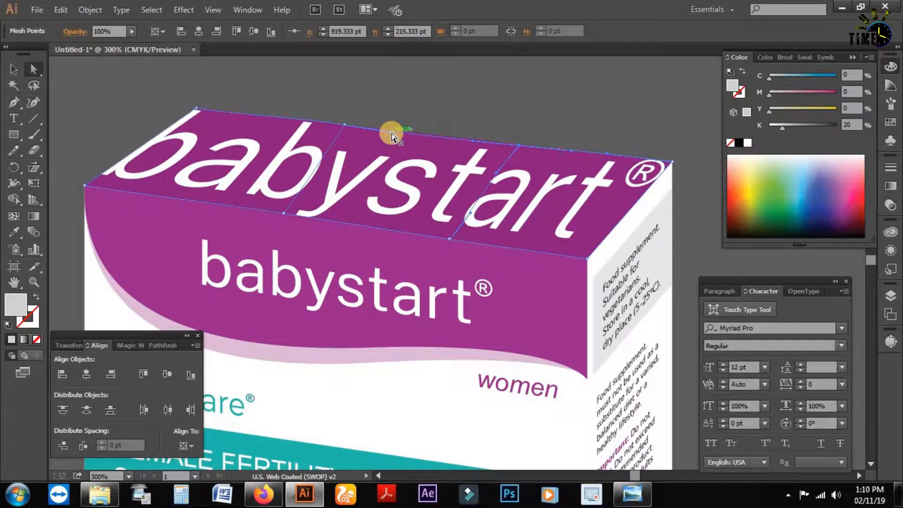
pyautogui.moveTo(393, 136); pyautogui.dragTo(394, 132)
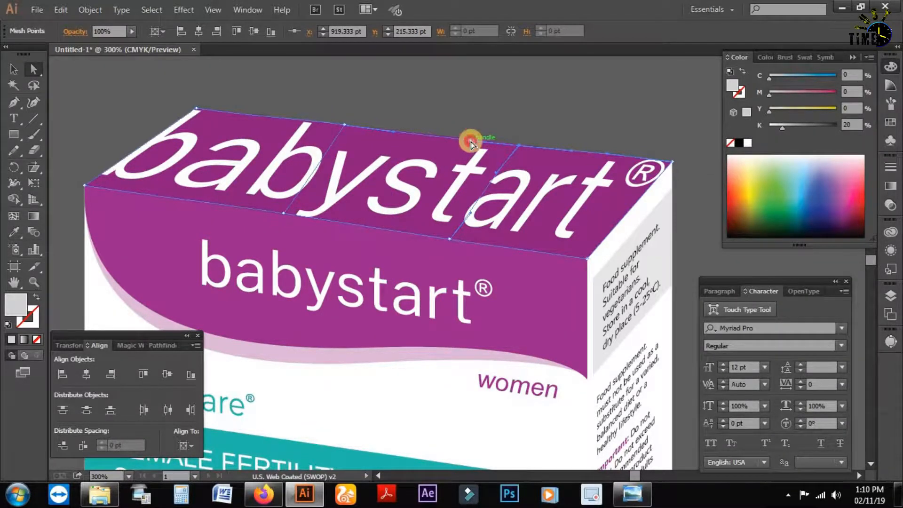
pyautogui.moveTo(471, 142); pyautogui.dragTo(468, 141)
pyautogui.click(464, 105)
# Scale the perspective-fitted babystart lettering down around its centre so it sits in the middle of the top face.
pyautogui.moveTo(429, 298); pyautogui.dragTo(455, 233)
pyautogui.press('v')
pyautogui.click(434, 210)
pyautogui.keyDown('ctrl'); pyautogui.keyDown('alt'); pyautogui.click(470, 257); pyautogui.keyUp('alt'); pyautogui.keyUp('ctrl')
pyautogui.hotkey('ctrl', '-')
pyautogui.moveTo(548, 170); pyautogui.dragTo(468, 171)
pyautogui.click(542, 139)
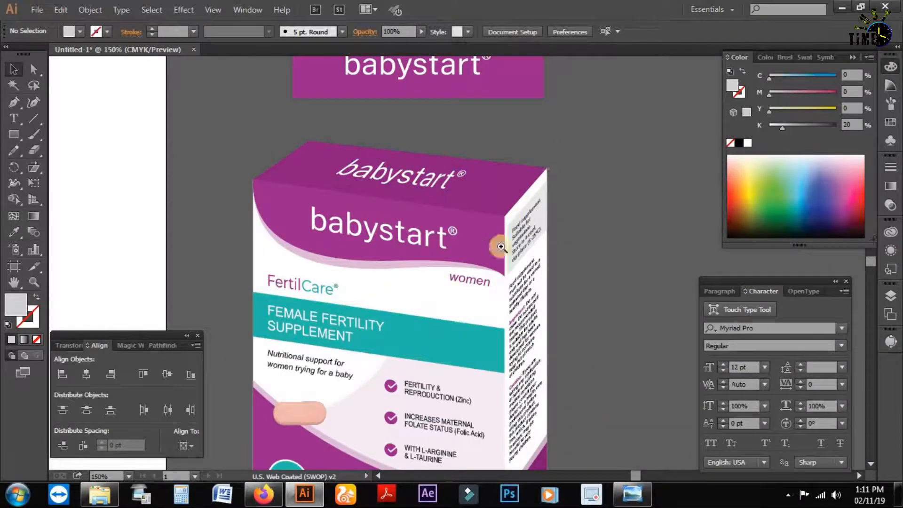
# Delete the flat purple babystart strip above the box.
pyautogui.keyDown('ctrl'); pyautogui.keyDown('alt'); pyautogui.click(496, 273); pyautogui.keyUp('alt'); pyautogui.keyUp('ctrl')
pyautogui.moveTo(462, 256)
pyautogui.mouseDown()
pyautogui.moveTo(435, 233)
pyautogui.moveTo(461, 272)
pyautogui.mouseUp()
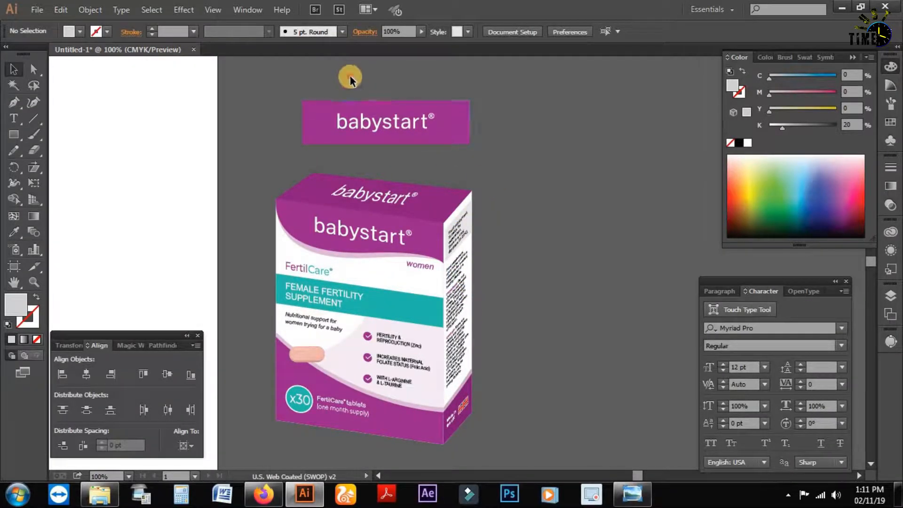
pyautogui.moveTo(350, 75); pyautogui.dragTo(404, 151)
pyautogui.press('Delete')
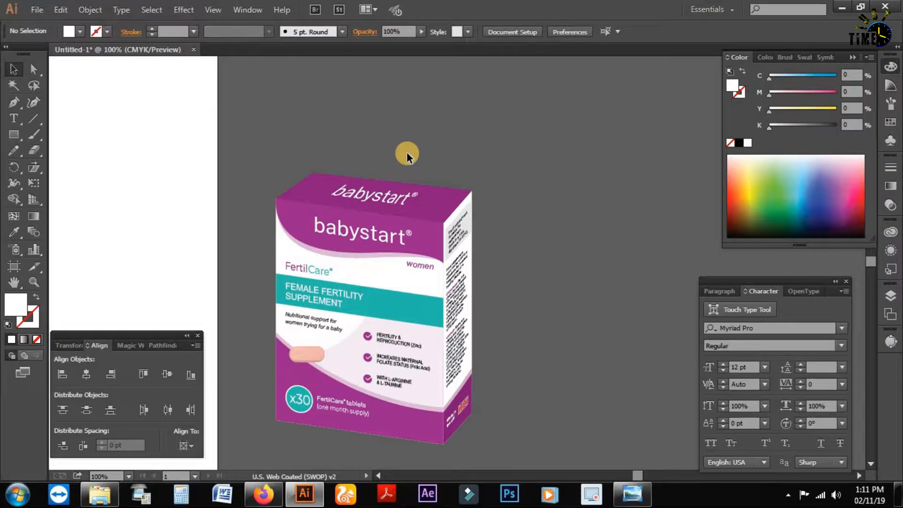
# Start a white-filled Pen path at the left corner where the box's top and front faces meet.
pyautogui.moveTo(415, 233); pyautogui.dragTo(451, 147)
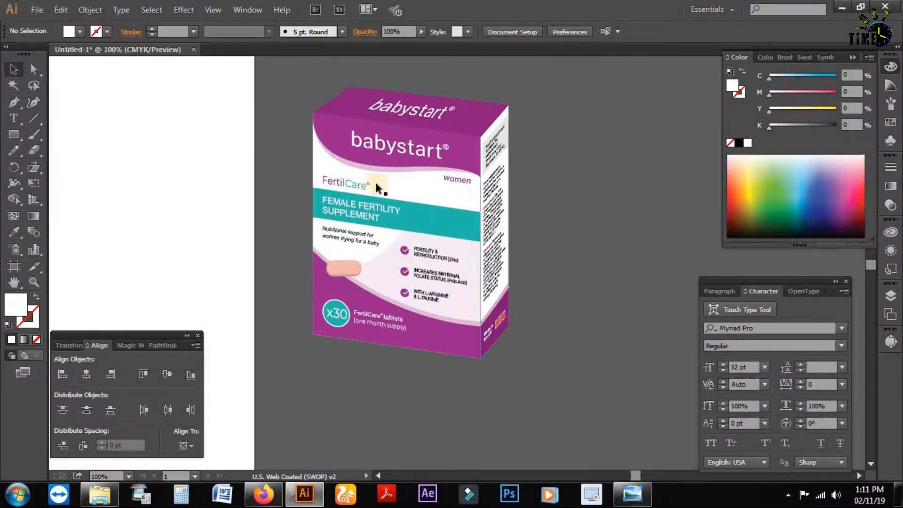
pyautogui.click(11, 103)
pyautogui.keyDown('ctrl'); pyautogui.click(432, 121); pyautogui.keyUp('ctrl')
pyautogui.keyDown('ctrl'); pyautogui.click(415, 173); pyautogui.keyUp('ctrl')
pyautogui.moveTo(366, 291); pyautogui.dragTo(342, 117)
pyautogui.keyDown('ctrl'); pyautogui.click(408, 200); pyautogui.keyUp('ctrl')
pyautogui.keyDown('ctrl'); pyautogui.click(407, 200); pyautogui.keyUp('ctrl')
pyautogui.moveTo(366, 287); pyautogui.dragTo(389, 149)
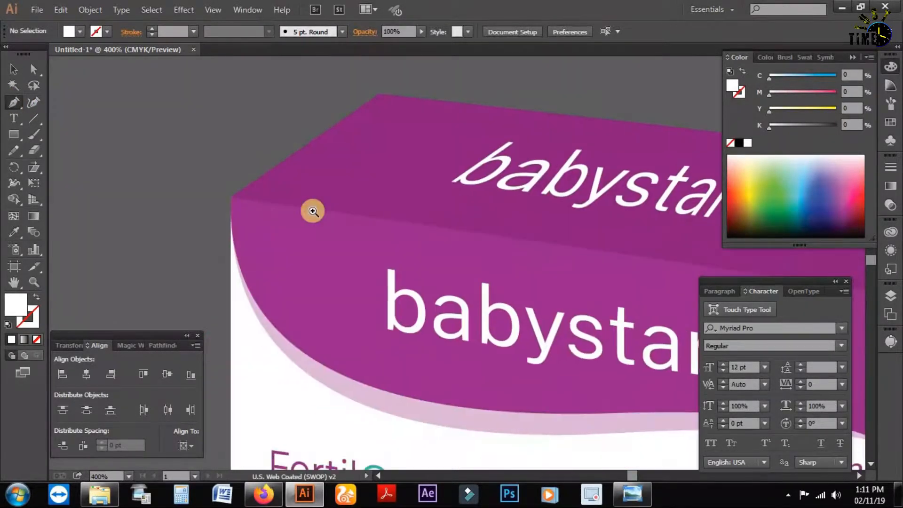
pyautogui.keyDown('ctrl'); pyautogui.click(313, 211); pyautogui.keyUp('ctrl')
pyautogui.moveTo(339, 251); pyautogui.dragTo(333, 200)
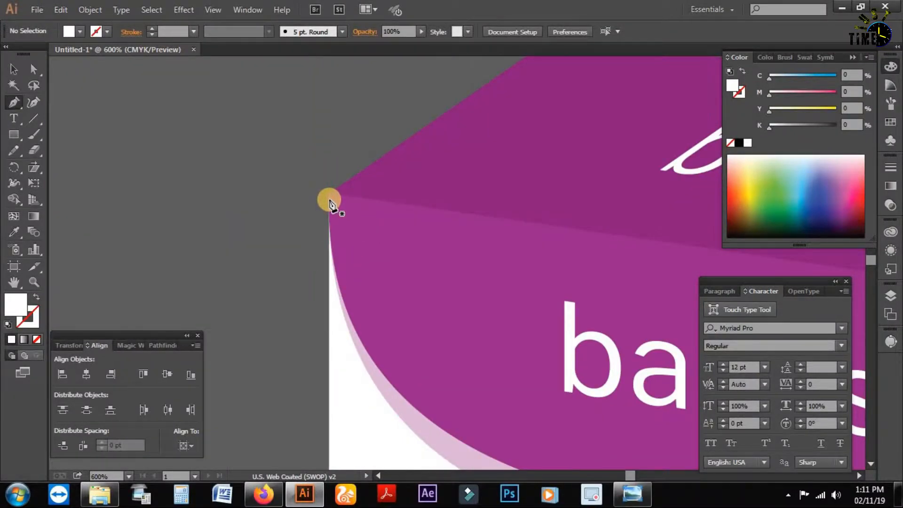
pyautogui.click(329, 199)
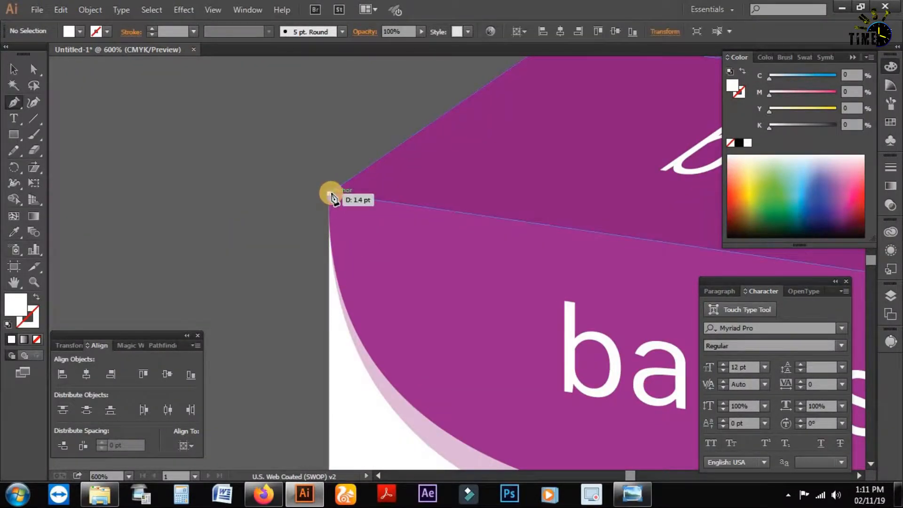
pyautogui.click(333, 193)
pyautogui.click(335, 190)
# Extend the white path along the front top edge to the right corner and back to form a thin highlight strip.
pyautogui.moveTo(539, 247); pyautogui.dragTo(329, 206)
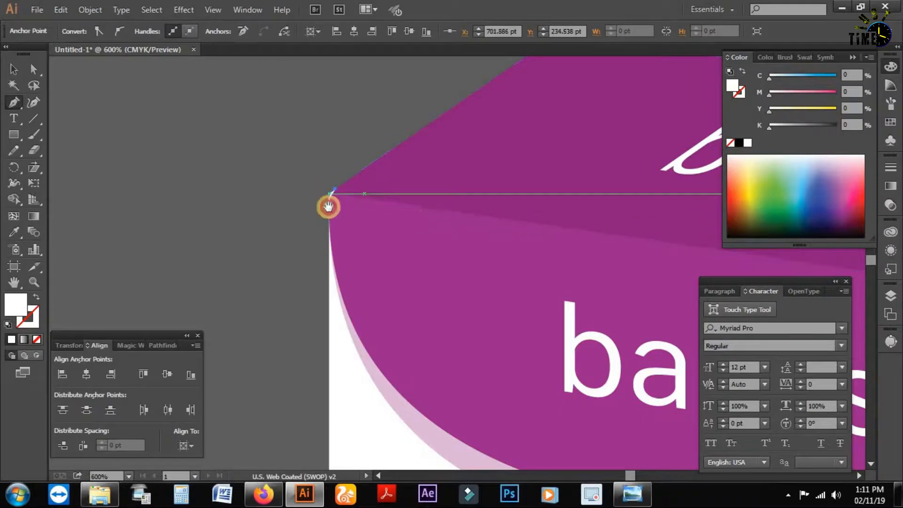
pyautogui.moveTo(523, 226); pyautogui.dragTo(383, 196)
pyautogui.moveTo(566, 219); pyautogui.dragTo(407, 201)
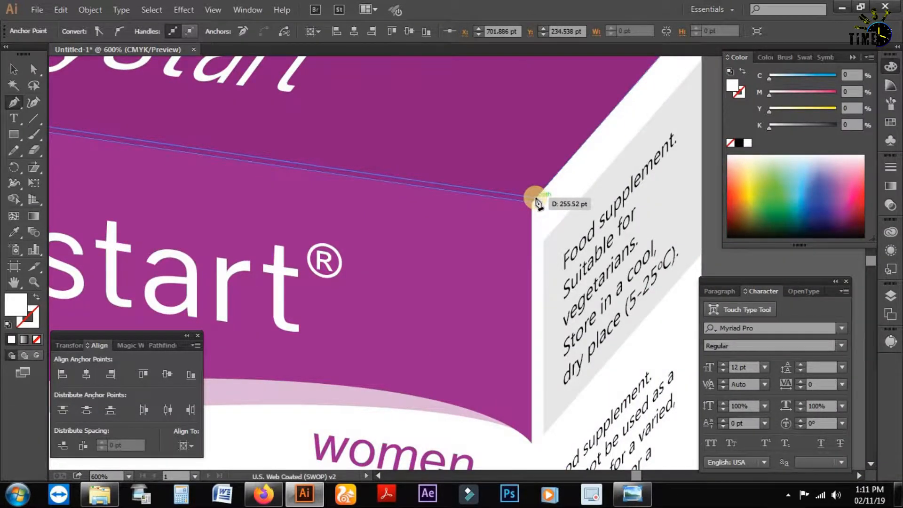
pyautogui.click(535, 199)
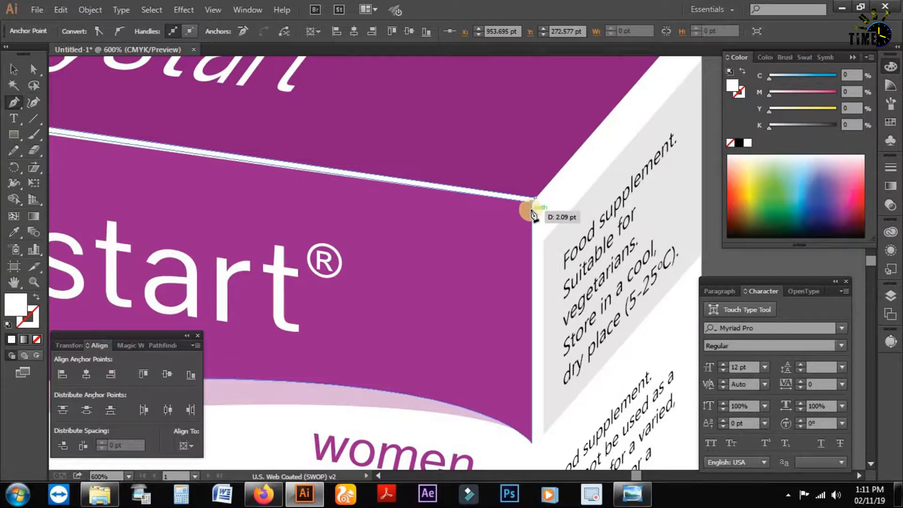
pyautogui.click(532, 210)
pyautogui.moveTo(226, 223); pyautogui.dragTo(688, 260)
pyautogui.moveTo(254, 164); pyautogui.dragTo(666, 266)
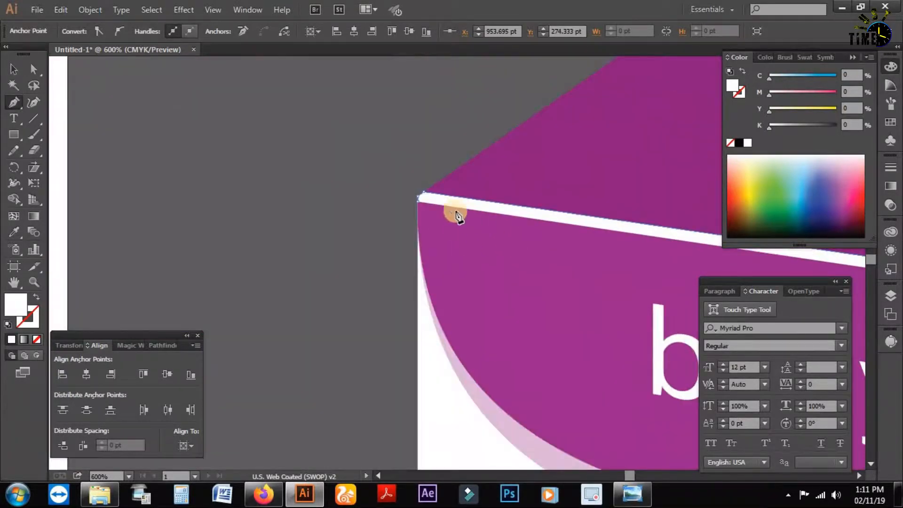
pyautogui.click(418, 202)
# Draw a thin white Pen strip along the edge between the top face and the side panel, joined to the front strip.
pyautogui.moveTo(548, 252); pyautogui.dragTo(215, 201)
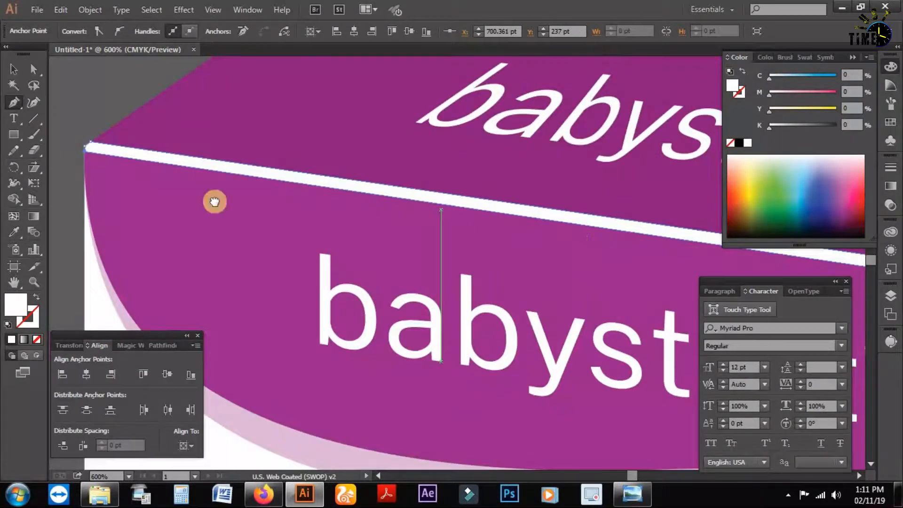
pyautogui.moveTo(594, 252); pyautogui.dragTo(254, 219)
pyautogui.moveTo(458, 245); pyautogui.dragTo(427, 304)
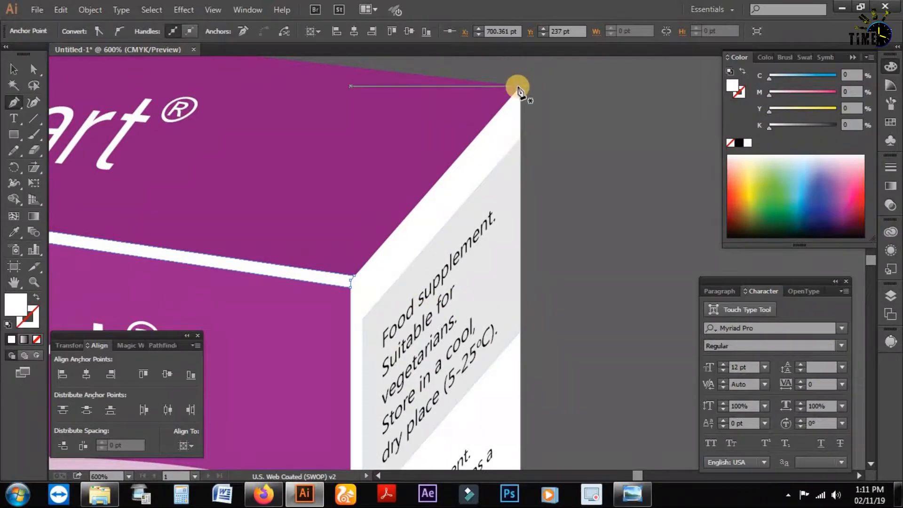
pyautogui.moveTo(513, 88); pyautogui.dragTo(520, 101)
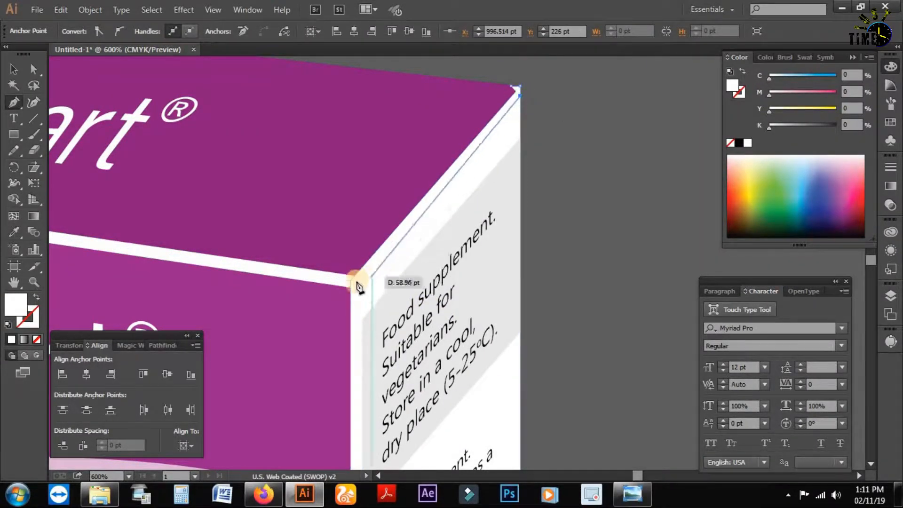
pyautogui.click(353, 285)
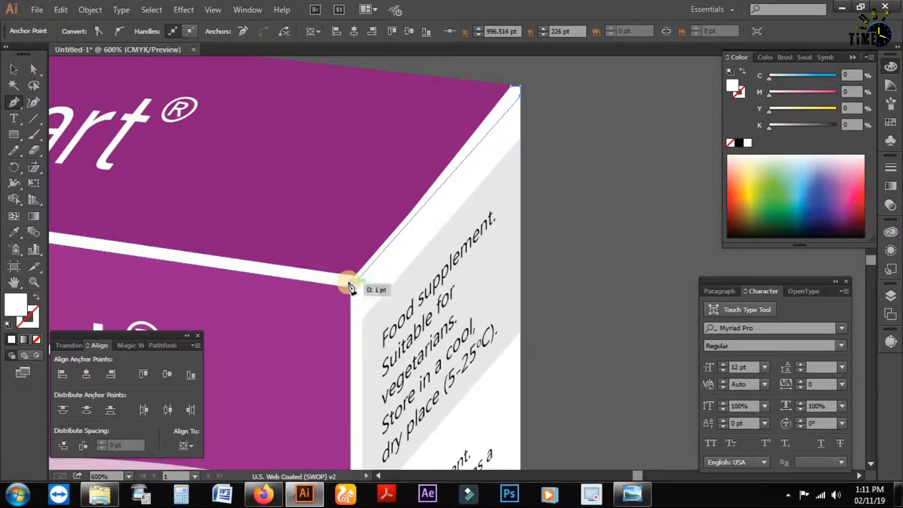
pyautogui.click(353, 277)
pyautogui.moveTo(354, 281); pyautogui.dragTo(350, 281)
pyautogui.click(350, 277)
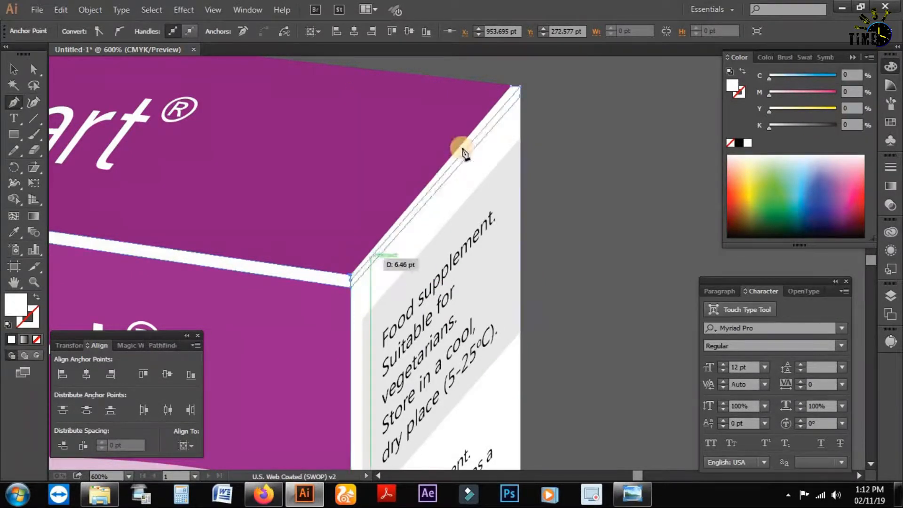
pyautogui.click(349, 277)
pyautogui.moveTo(349, 278); pyautogui.dragTo(346, 276)
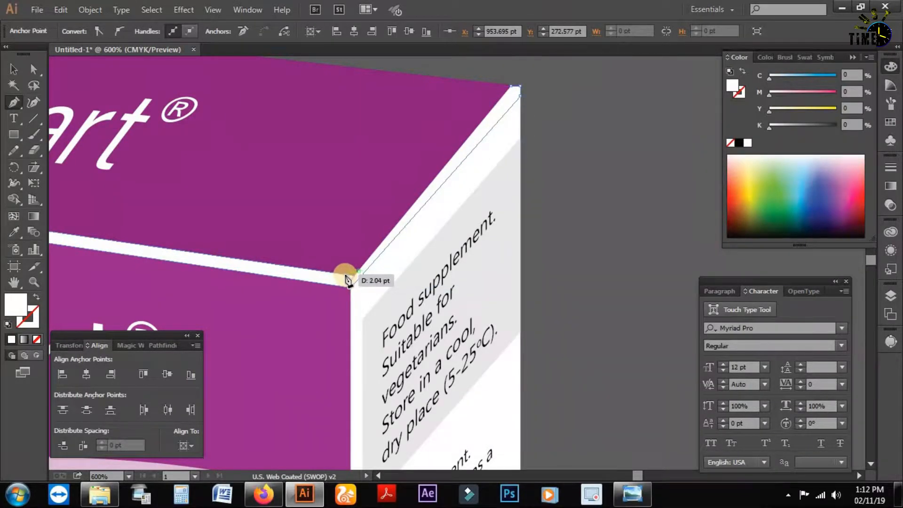
pyautogui.click(345, 274)
pyautogui.click(512, 85)
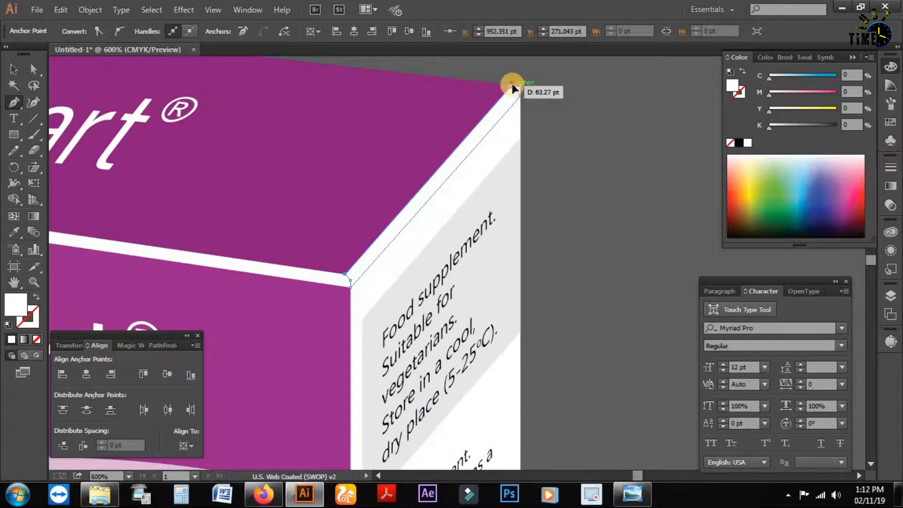
pyautogui.press('v')
pyautogui.click(561, 154)
# Start a white-filled Pen path at the bottom corner of the vertical edge between the front and side panels.
pyautogui.keyDown('ctrl'); pyautogui.keyDown('alt'); pyautogui.click(447, 292); pyautogui.keyUp('alt'); pyautogui.keyUp('ctrl')
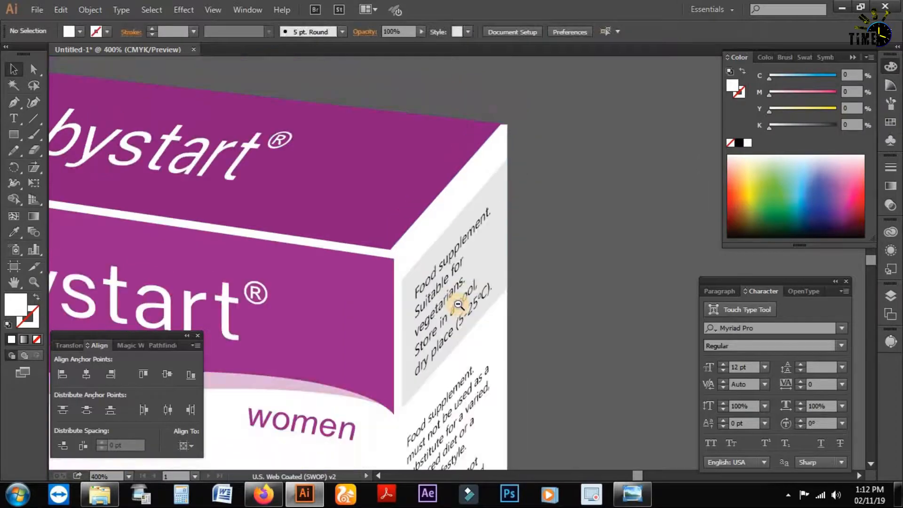
pyautogui.keyDown('ctrl'); pyautogui.keyDown('alt'); pyautogui.click(460, 305); pyautogui.keyUp('alt'); pyautogui.keyUp('ctrl')
pyautogui.keyDown('ctrl'); pyautogui.keyDown('alt'); pyautogui.click(440, 337); pyautogui.keyUp('alt'); pyautogui.keyUp('ctrl')
pyautogui.moveTo(430, 303); pyautogui.dragTo(419, 185)
pyautogui.moveTo(427, 254); pyautogui.dragTo(409, 119)
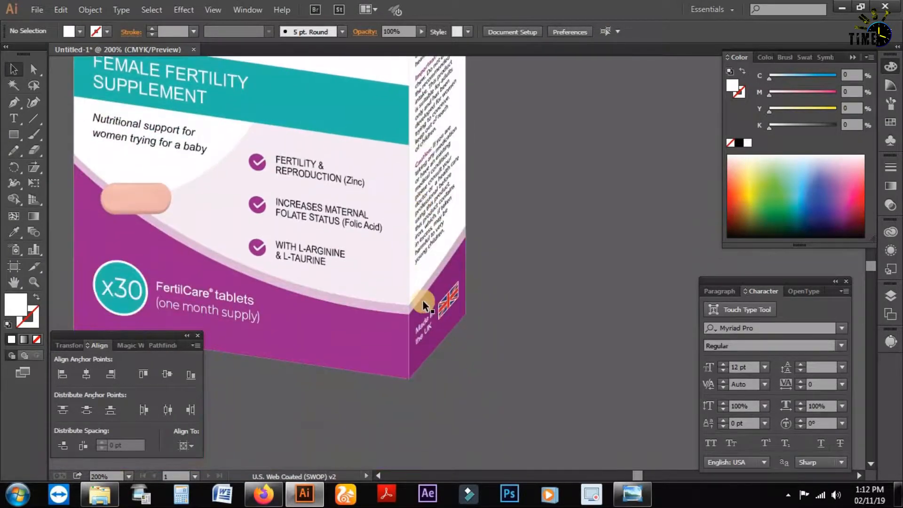
pyautogui.press('p')
pyautogui.keyDown('ctrl'); pyautogui.click(408, 373); pyautogui.keyUp('ctrl')
pyautogui.keyDown('ctrl'); pyautogui.click(408, 373); pyautogui.keyUp('ctrl')
pyautogui.keyDown('ctrl'); pyautogui.click(445, 248); pyautogui.keyUp('ctrl')
pyautogui.moveTo(487, 174); pyautogui.dragTo(424, 275)
pyautogui.click(425, 271)
# Extend the white Pen path up the vertical edge to the top corner and across to its front-face side.
pyautogui.moveTo(436, 189); pyautogui.dragTo(427, 424)
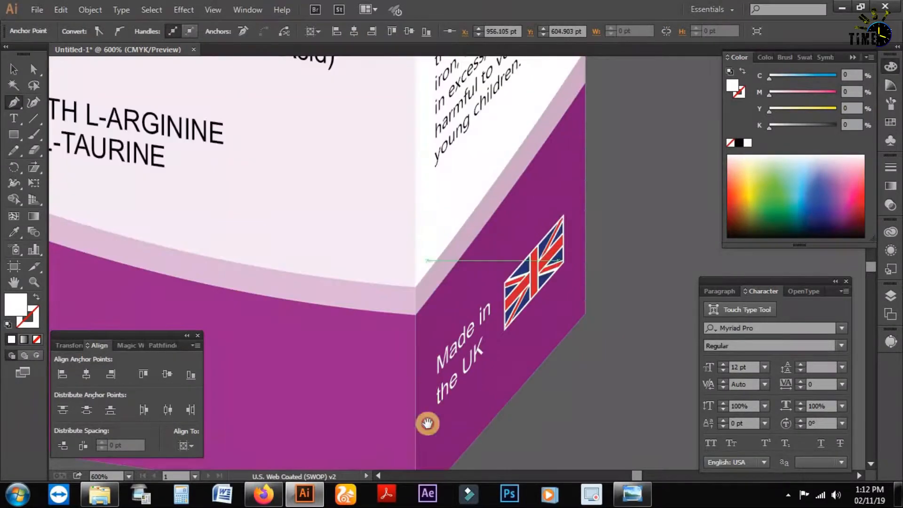
pyautogui.moveTo(438, 155); pyautogui.dragTo(427, 457)
pyautogui.moveTo(439, 176); pyautogui.dragTo(431, 347)
pyautogui.moveTo(410, 160); pyautogui.dragTo(384, 427)
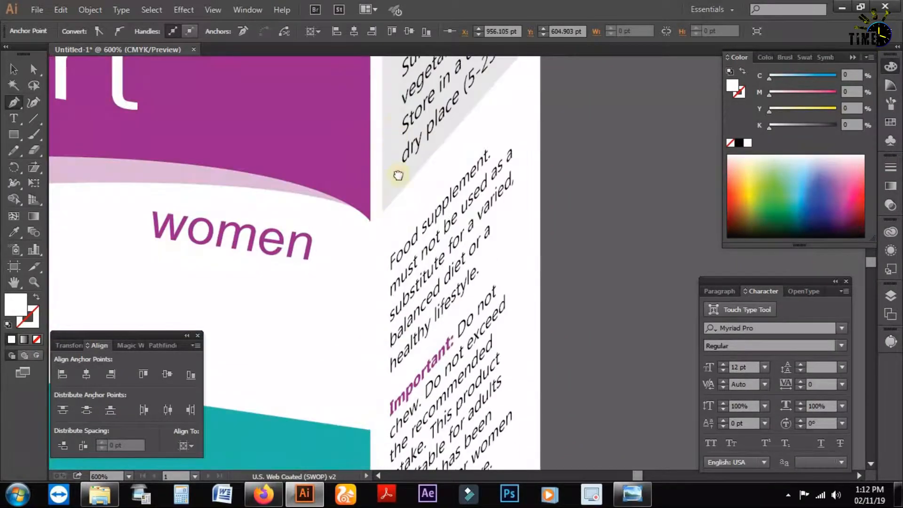
pyautogui.moveTo(397, 175); pyautogui.dragTo(397, 393)
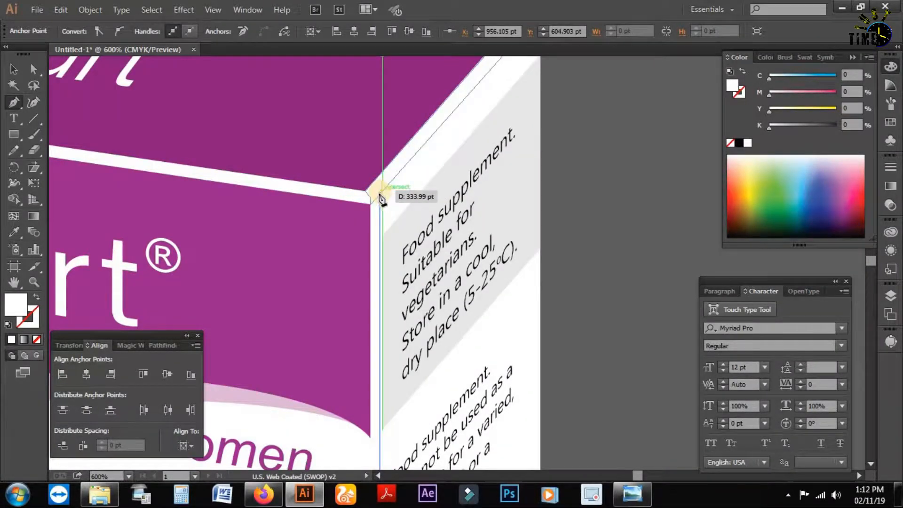
pyautogui.click(379, 194)
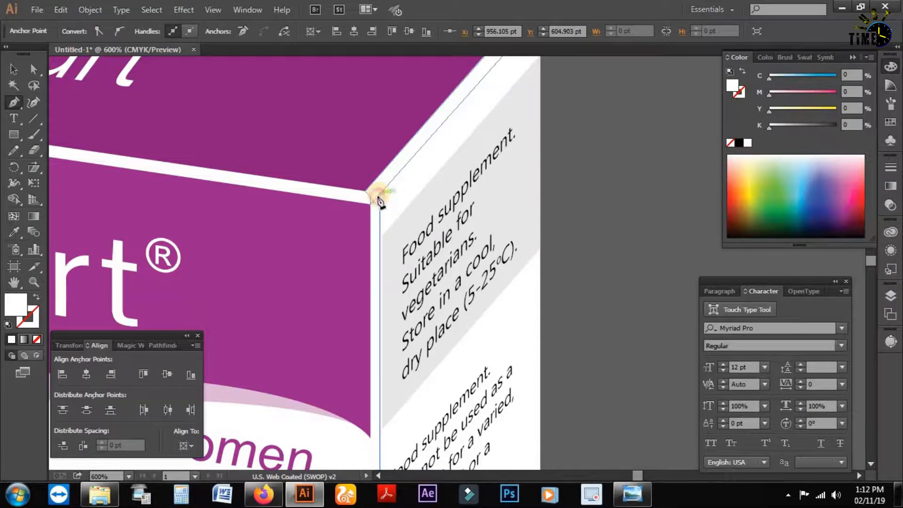
pyautogui.click(371, 205)
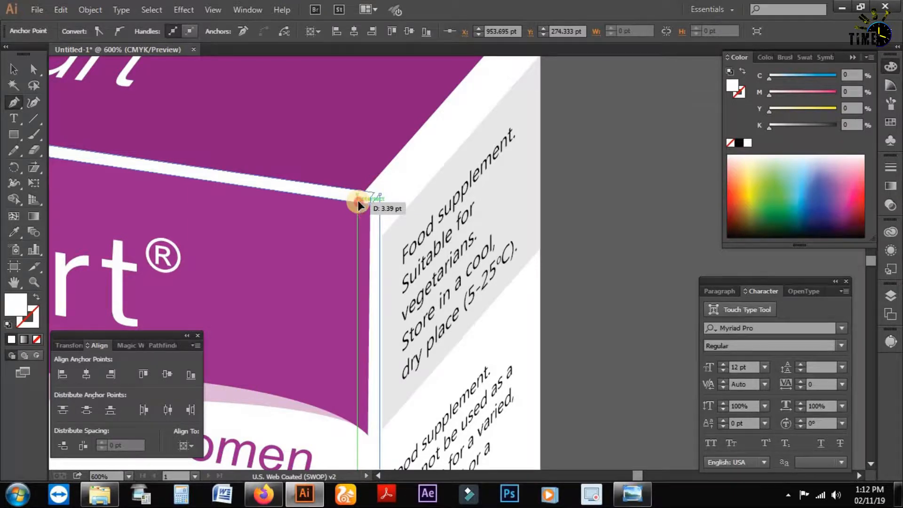
pyautogui.click(359, 205)
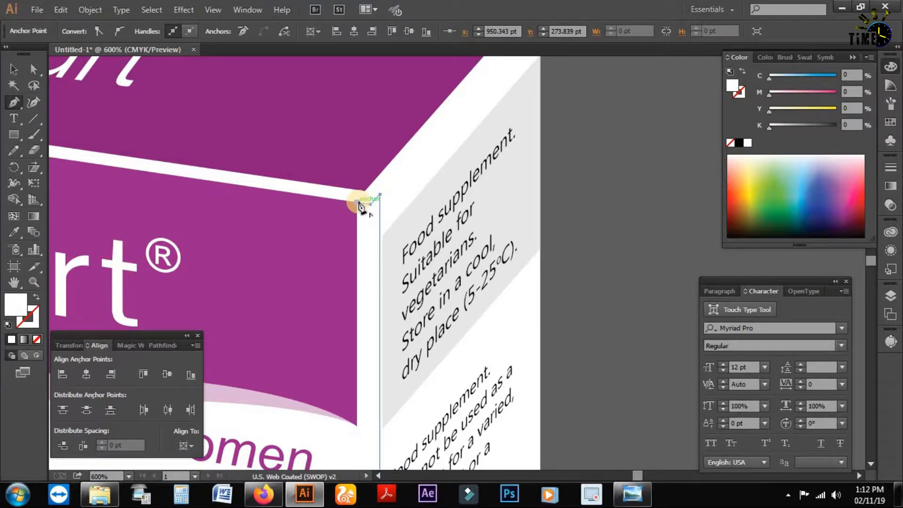
# Continue the white path down the front-face side of the vertical edge to the box's bottom corner.
pyautogui.moveTo(405, 340); pyautogui.dragTo(426, 24)
pyautogui.moveTo(430, 439); pyautogui.dragTo(431, 94)
pyautogui.moveTo(440, 442)
pyautogui.mouseDown()
pyautogui.moveTo(466, 302)
pyautogui.moveTo(435, 61)
pyautogui.mouseUp()
pyautogui.moveTo(412, 367)
pyautogui.mouseDown()
pyautogui.moveTo(419, 239)
pyautogui.moveTo(408, 164)
pyautogui.mouseUp()
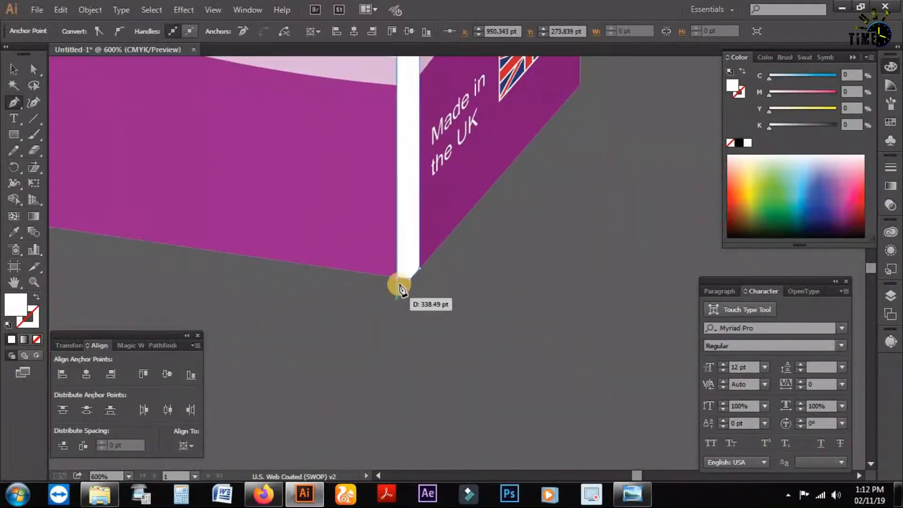
pyautogui.click(401, 282)
# Close the white vertical strip at the bottom corner of the box and deselect it.
pyautogui.hotkey('ctrl', '-')
pyautogui.hotkey('ctrl', '-')
pyautogui.hotkey('ctrl', '-')
pyautogui.hotkey('ctrl', '-')
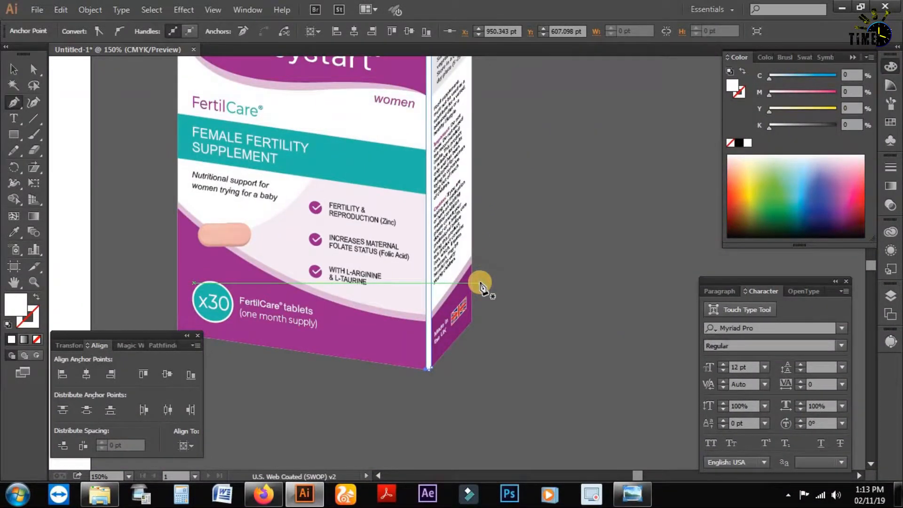
pyautogui.moveTo(371, 354); pyautogui.dragTo(484, 389)
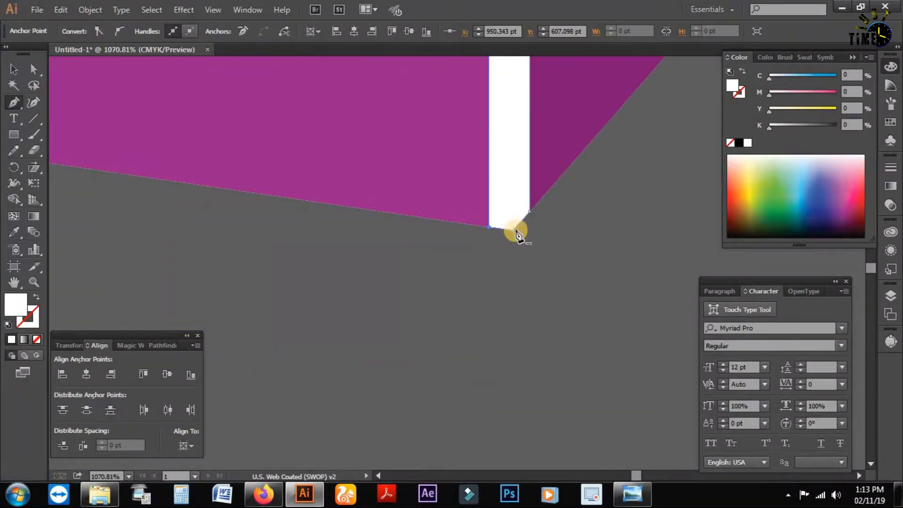
pyautogui.keyDown('ctrl'); pyautogui.keyDown('alt'); pyautogui.click(521, 160); pyautogui.keyUp('alt'); pyautogui.keyUp('ctrl')
pyautogui.keyDown('ctrl'); pyautogui.keyDown('alt'); pyautogui.click(520, 159); pyautogui.keyUp('alt'); pyautogui.keyUp('ctrl')
pyautogui.keyDown('ctrl'); pyautogui.keyDown('alt'); pyautogui.click(505, 177); pyautogui.keyUp('alt'); pyautogui.keyUp('ctrl')
pyautogui.keyDown('ctrl'); pyautogui.keyDown('alt'); pyautogui.click(504, 177); pyautogui.keyUp('alt'); pyautogui.keyUp('ctrl')
pyautogui.keyDown('ctrl'); pyautogui.keyDown('alt'); pyautogui.click(504, 177); pyautogui.keyUp('alt'); pyautogui.keyUp('ctrl')
pyautogui.keyDown('ctrl'); pyautogui.keyDown('alt'); pyautogui.click(504, 177); pyautogui.keyUp('alt'); pyautogui.keyUp('ctrl')
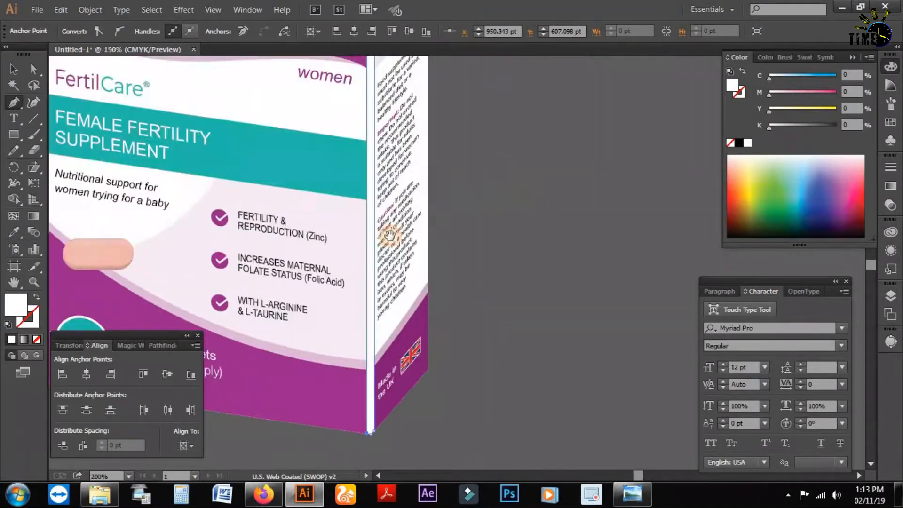
pyautogui.press('v')
pyautogui.click(428, 147)
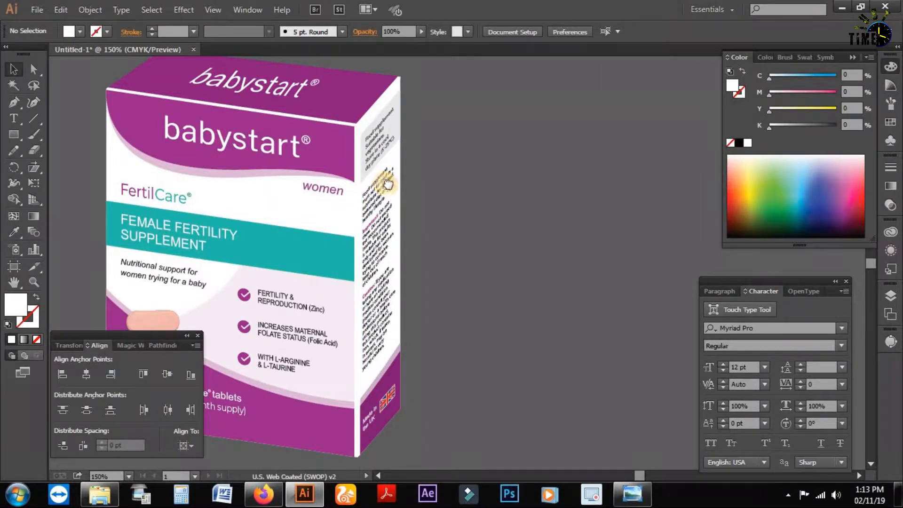
# Fill the highlight strip along the front top edge with a white-to-black linear gradient.
pyautogui.moveTo(387, 184); pyautogui.dragTo(388, 172)
pyautogui.click(401, 193)
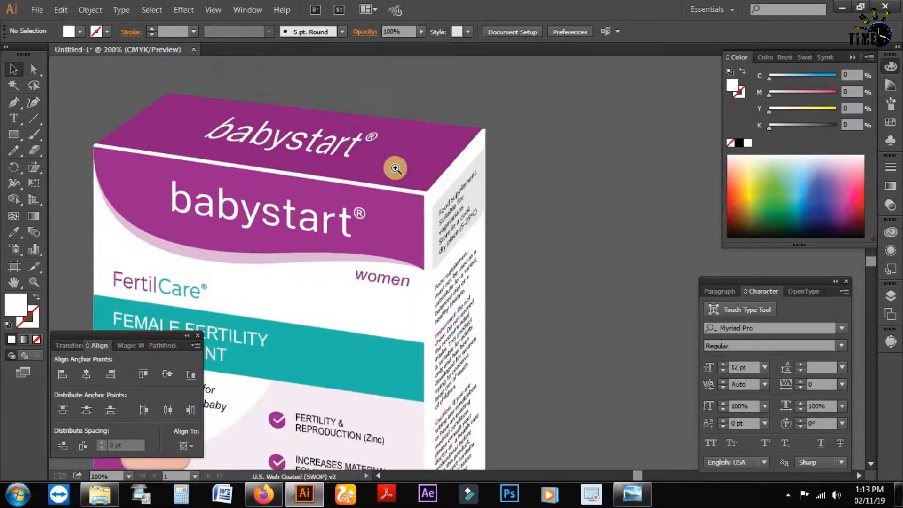
pyautogui.click(433, 214)
pyautogui.click(443, 235)
pyautogui.click(447, 259)
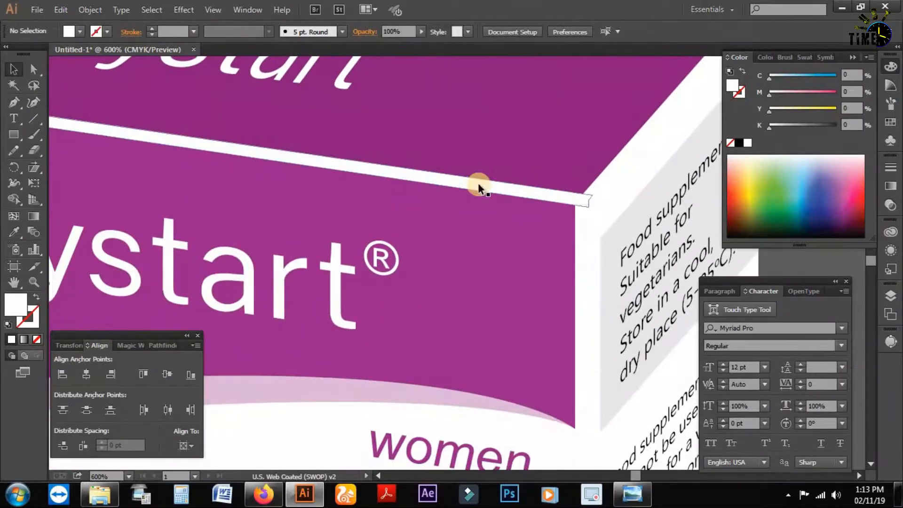
pyautogui.click(478, 187)
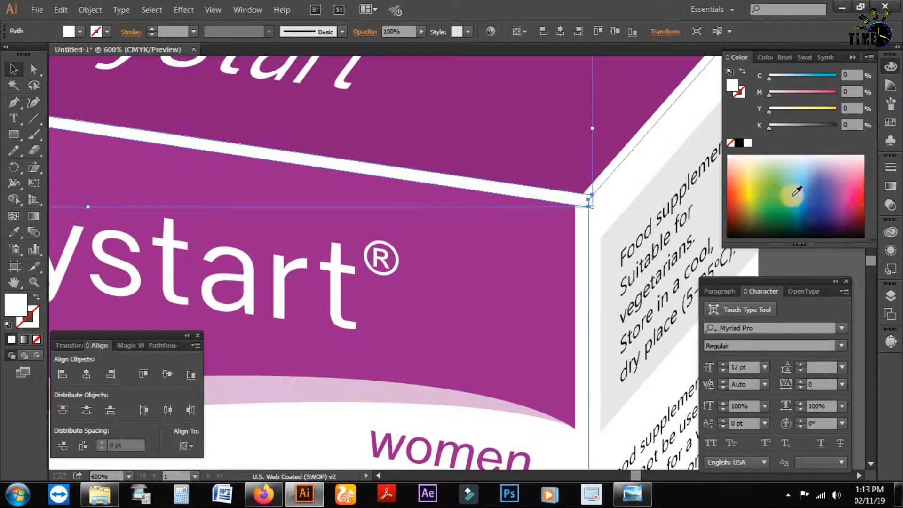
pyautogui.click(890, 194)
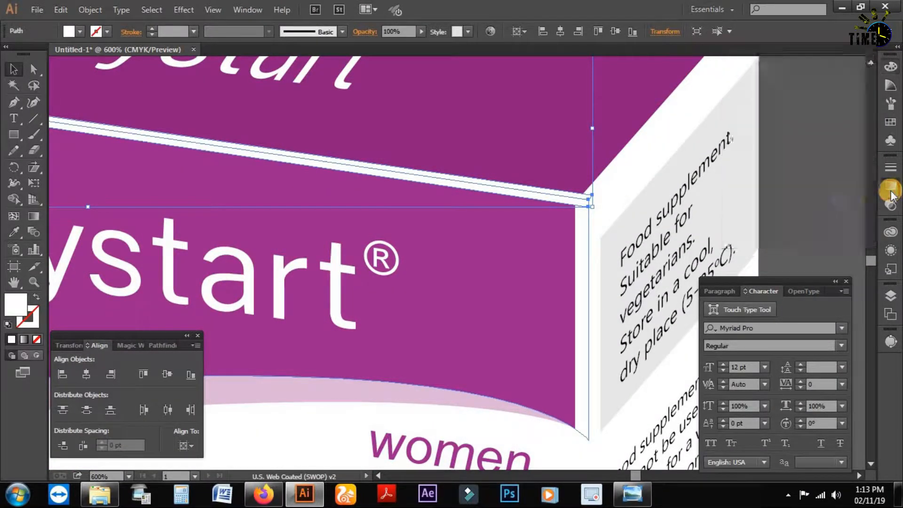
pyautogui.click(742, 184)
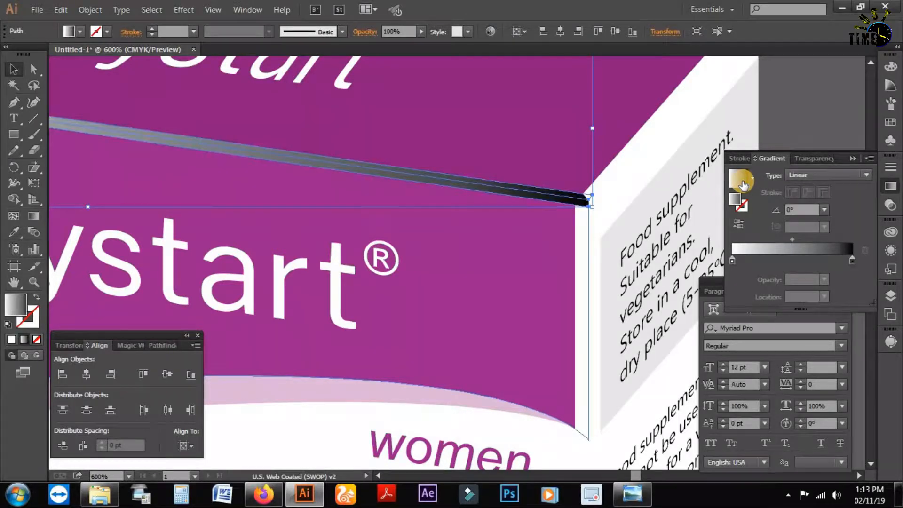
# Add a middle stop at about 57% to the front strip's gradient and lighten its end stop to light grey.
pyautogui.keyDown('ctrl'); pyautogui.keyDown('alt'); pyautogui.click(531, 256); pyautogui.keyUp('alt'); pyautogui.keyUp('ctrl')
pyautogui.keyDown('ctrl'); pyautogui.keyDown('alt'); pyautogui.click(530, 256); pyautogui.keyUp('alt'); pyautogui.keyUp('ctrl')
pyautogui.moveTo(464, 276); pyautogui.dragTo(586, 256)
pyautogui.moveTo(488, 255); pyautogui.dragTo(547, 251)
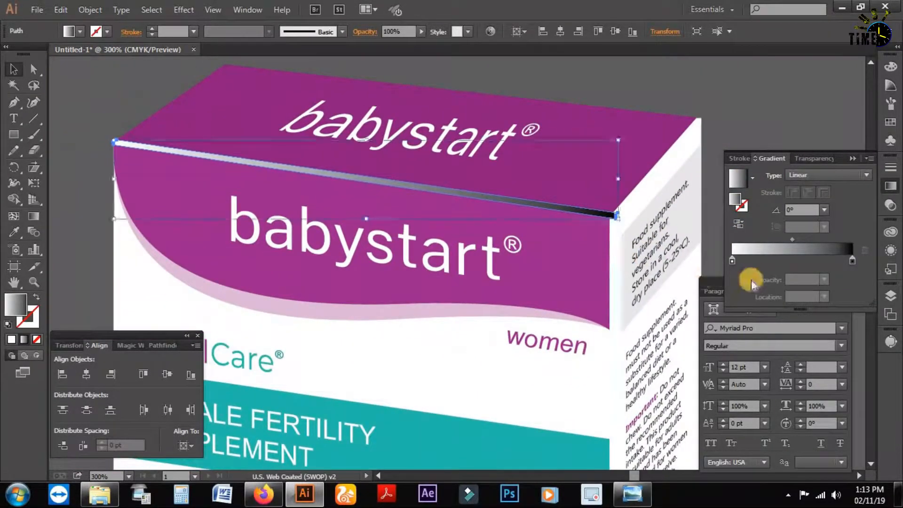
pyautogui.click(733, 260)
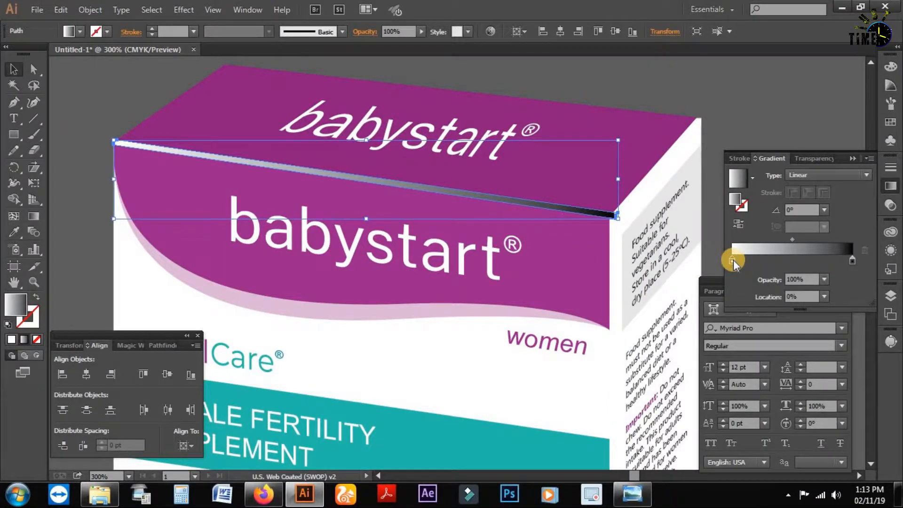
pyautogui.moveTo(733, 259); pyautogui.dragTo(800, 261)
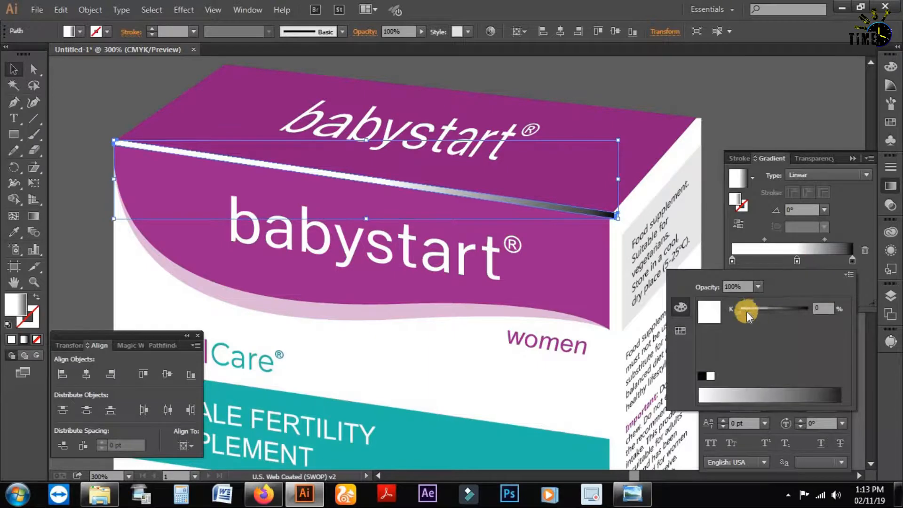
pyautogui.moveTo(747, 311); pyautogui.dragTo(754, 310)
pyautogui.moveTo(851, 261); pyautogui.dragTo(831, 264)
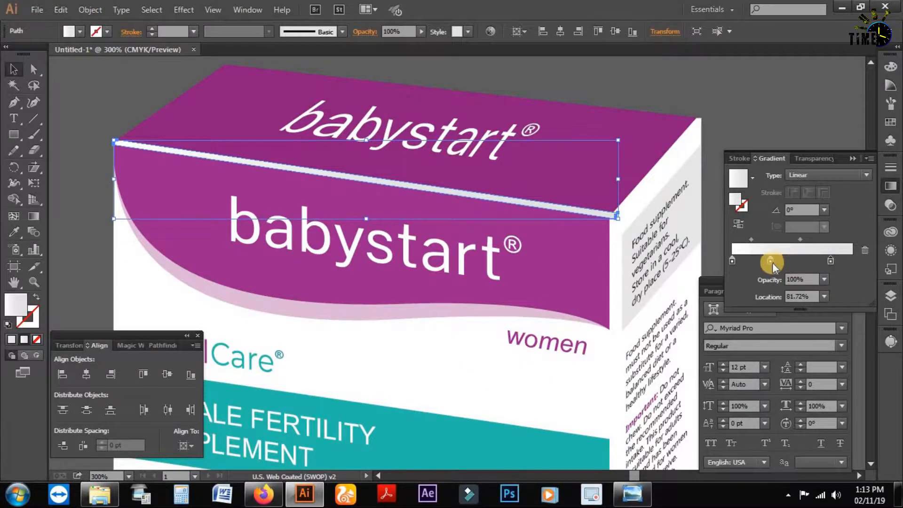
pyautogui.moveTo(772, 262); pyautogui.dragTo(799, 260)
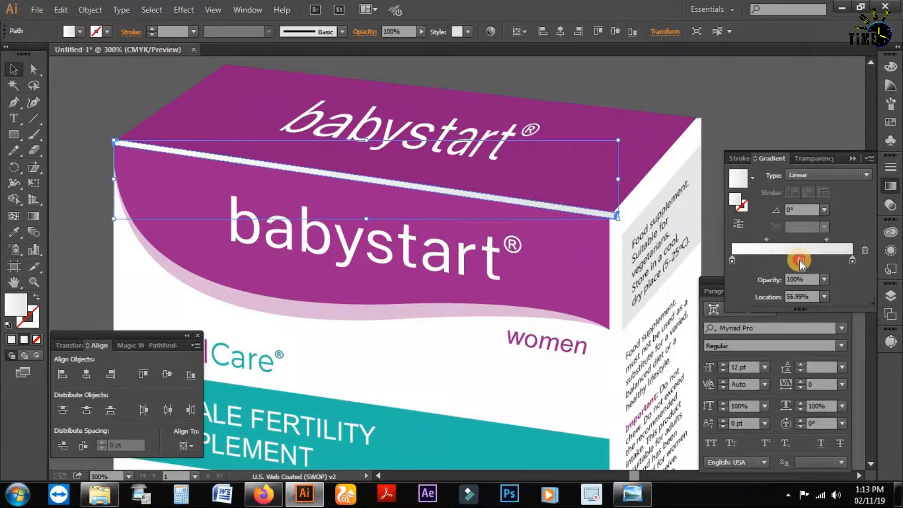
# Set the middle gradient stop of the front strip to 60% black.
pyautogui.doubleClick(800, 260)
pyautogui.moveTo(753, 361); pyautogui.dragTo(780, 361)
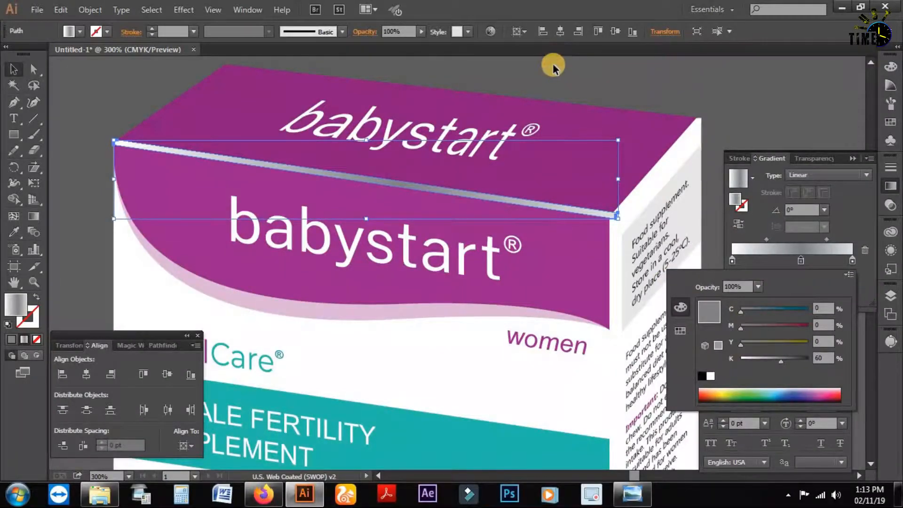
pyautogui.click(553, 77)
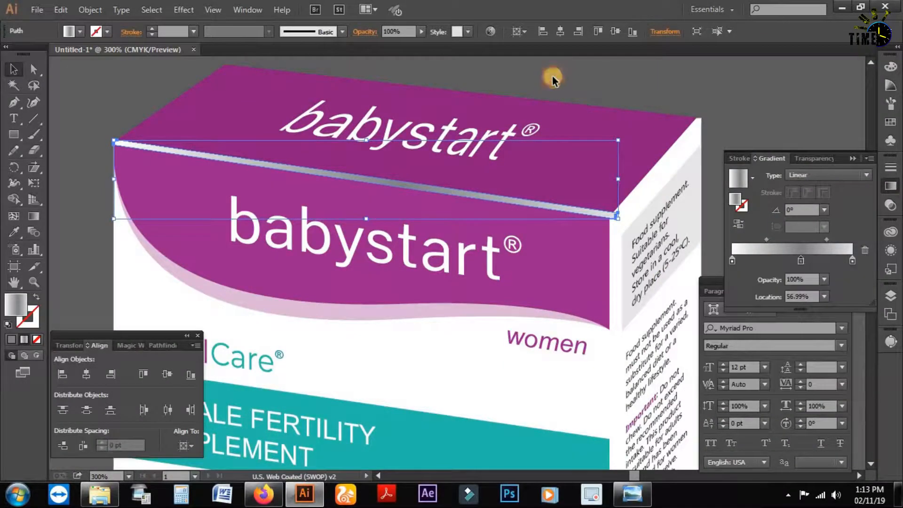
# Try the Multiply blending mode on the front top strip and set it to Lighten instead.
pyautogui.click(498, 218)
pyautogui.scroll(1, 470, 231)
pyautogui.moveTo(494, 205); pyautogui.dragTo(579, 224)
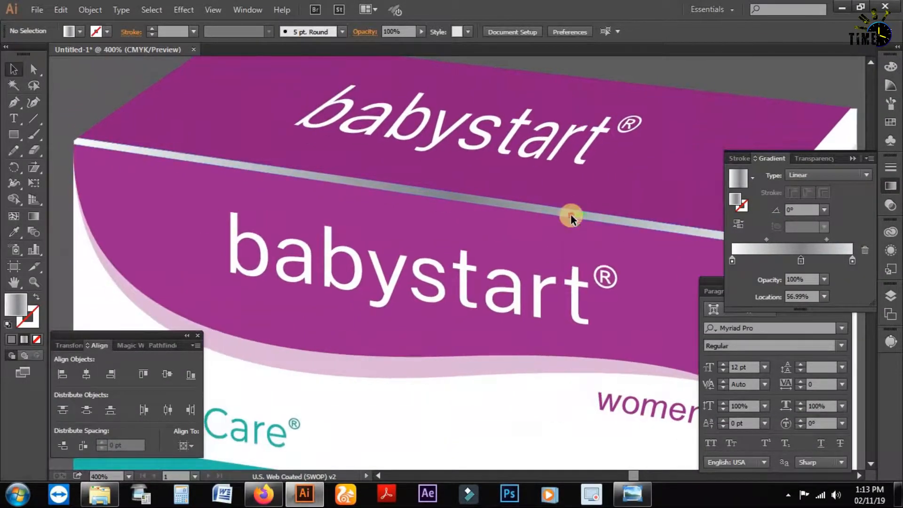
pyautogui.click(571, 217)
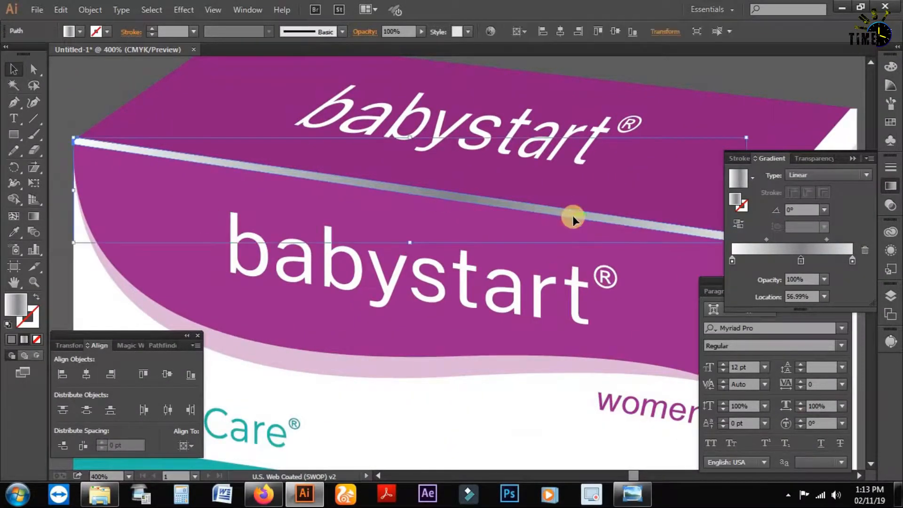
pyautogui.click(811, 162)
pyautogui.click(776, 174)
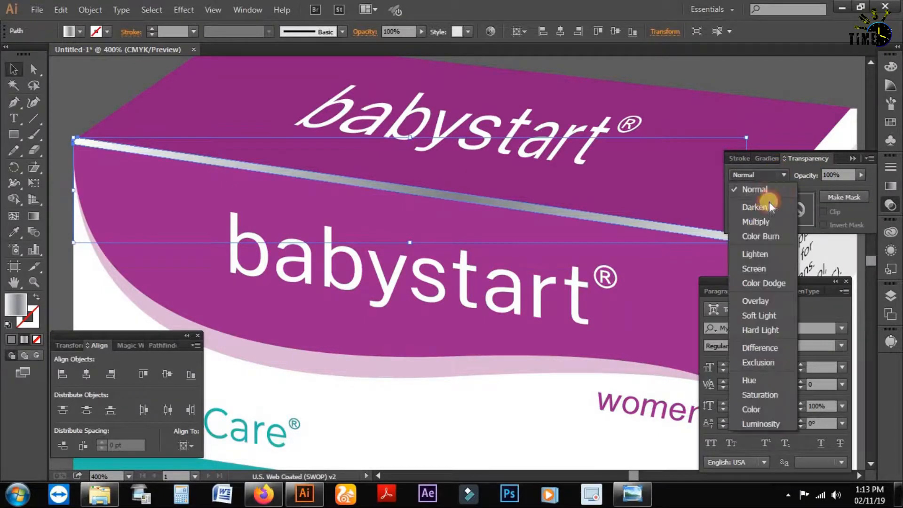
pyautogui.click(757, 221)
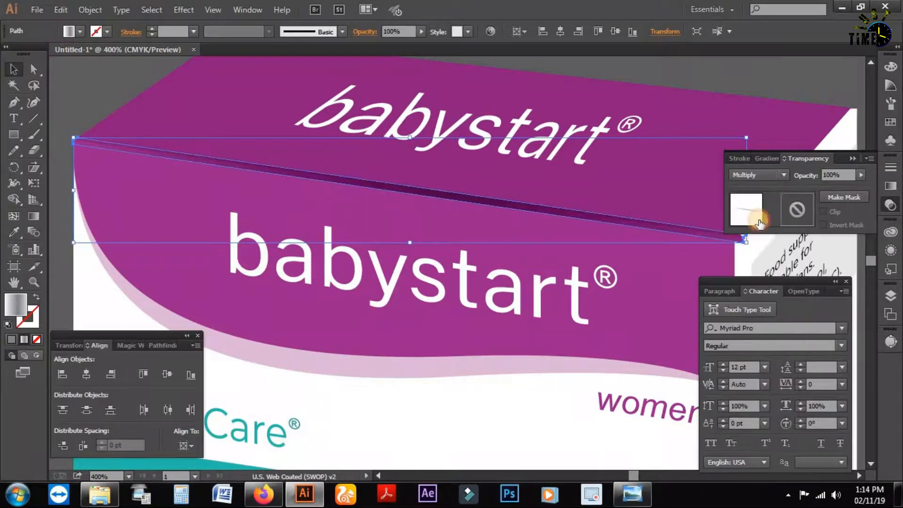
pyautogui.click(776, 175)
pyautogui.click(766, 254)
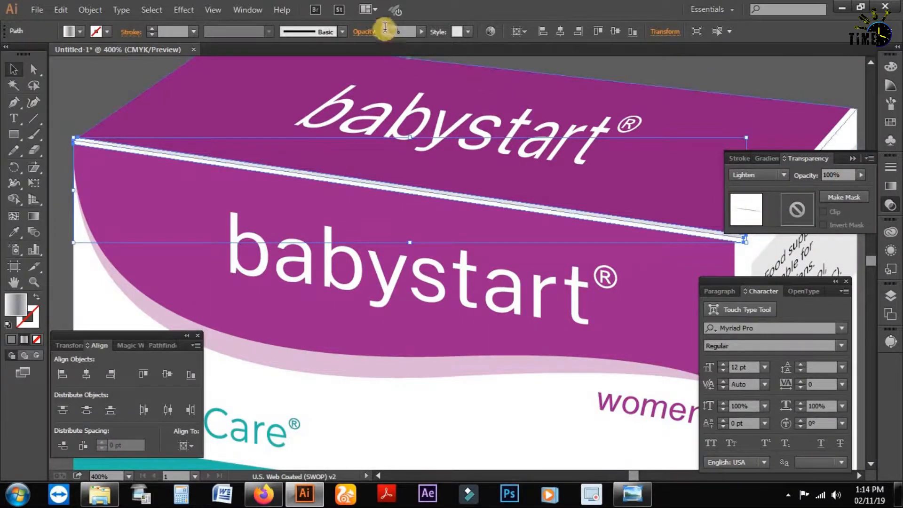
# Lower the front top strip's opacity to 50% and deselect it.
pyautogui.click(407, 31)
pyautogui.write('5')
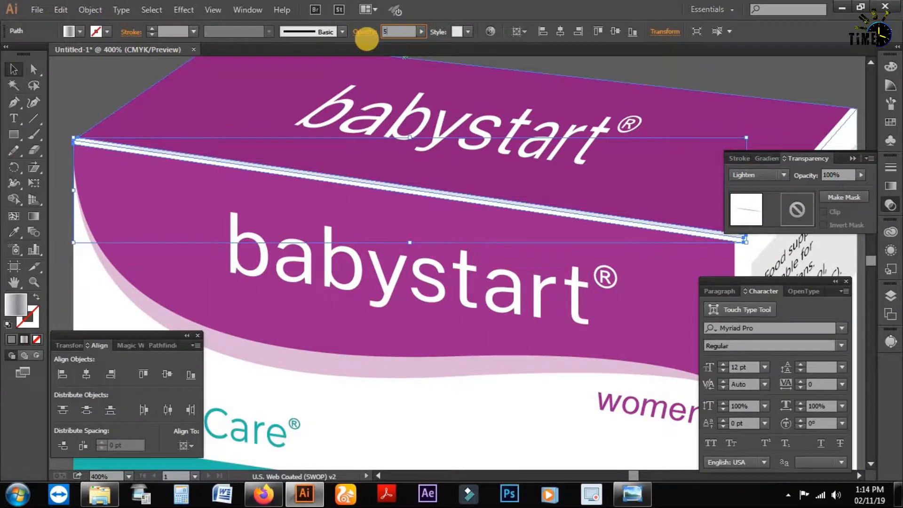
pyautogui.write('0')
pyautogui.press('Return')
pyautogui.click(557, 142)
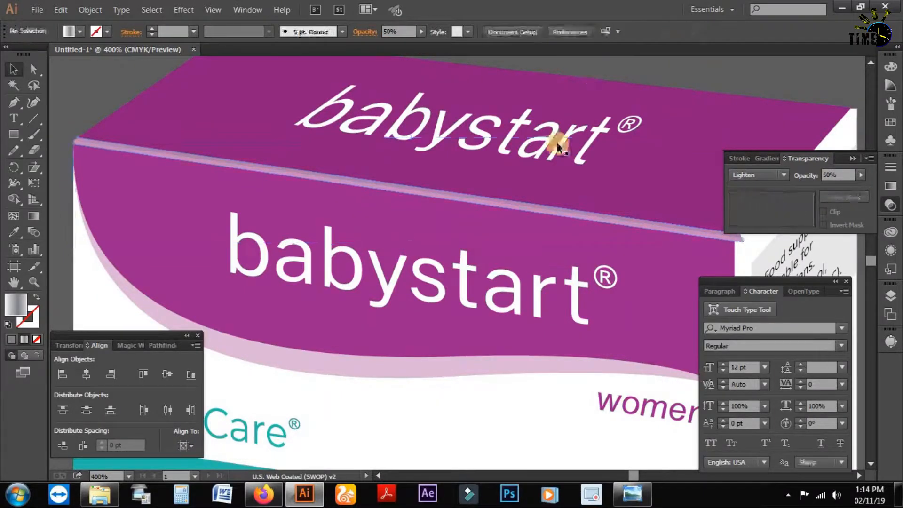
# Redraw the front top strip's gradient so it runs across the strip's narrow width.
pyautogui.moveTo(295, 276); pyautogui.dragTo(265, 232)
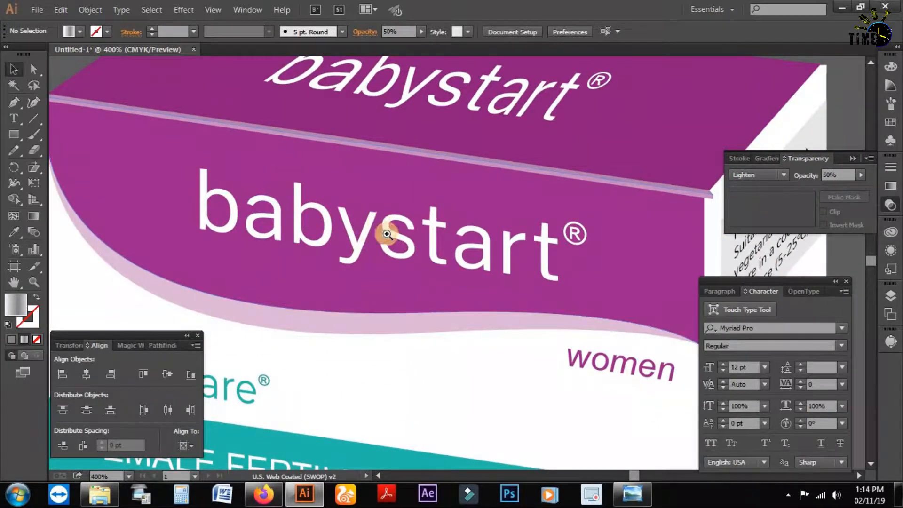
pyautogui.click(387, 233)
pyautogui.click(416, 136)
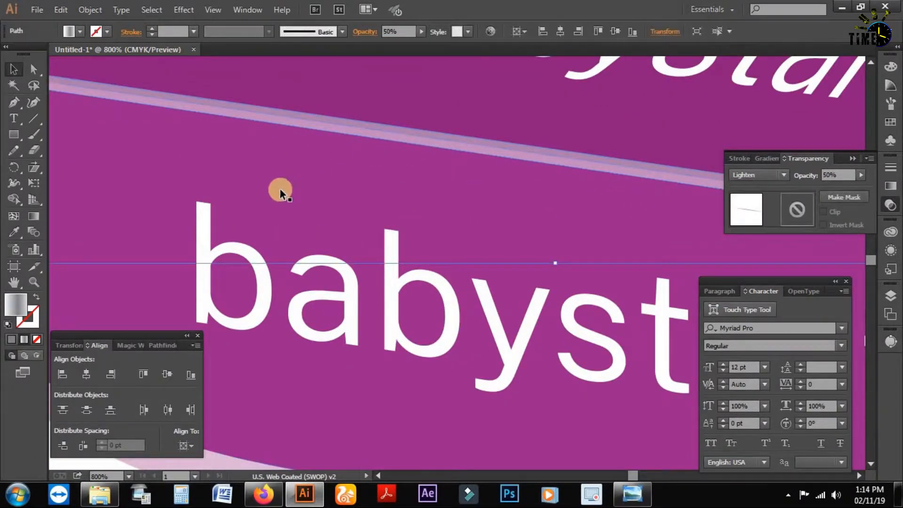
pyautogui.click(43, 219)
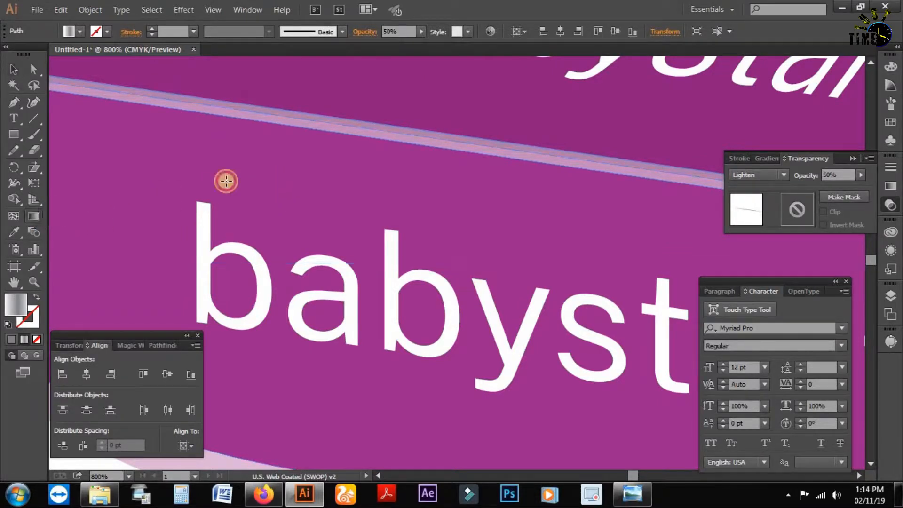
pyautogui.moveTo(346, 120); pyautogui.dragTo(341, 137)
pyautogui.click(348, 124)
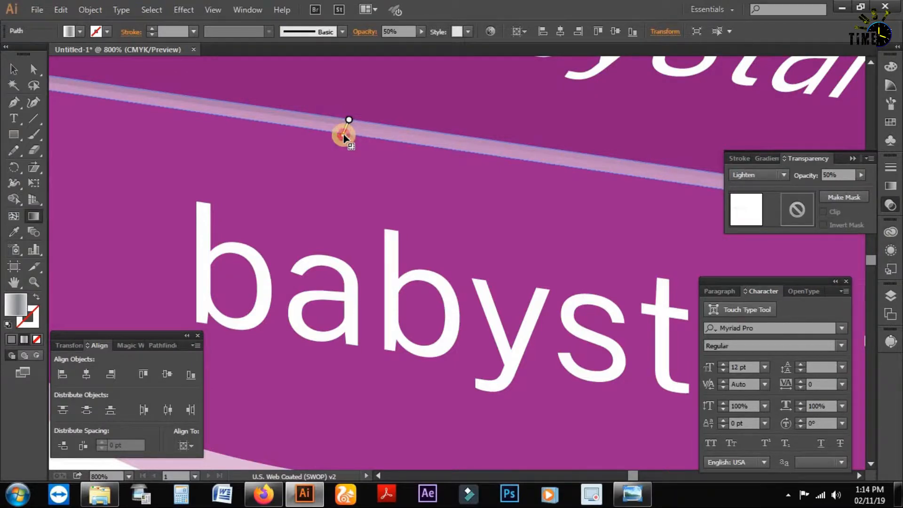
pyautogui.click(670, 188)
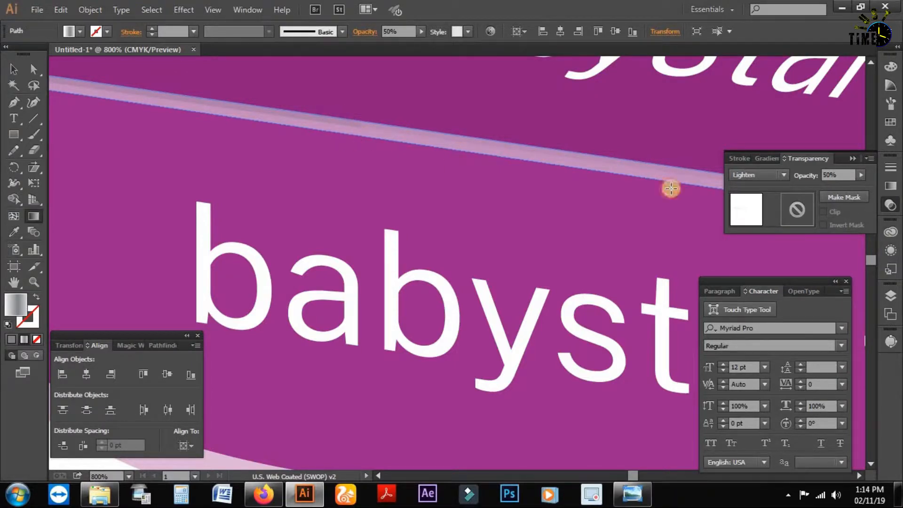
# Set the front top strip's blending mode to Normal, refine its short crosswise gradient and deselect the strip.
pyautogui.click(774, 182)
pyautogui.click(761, 188)
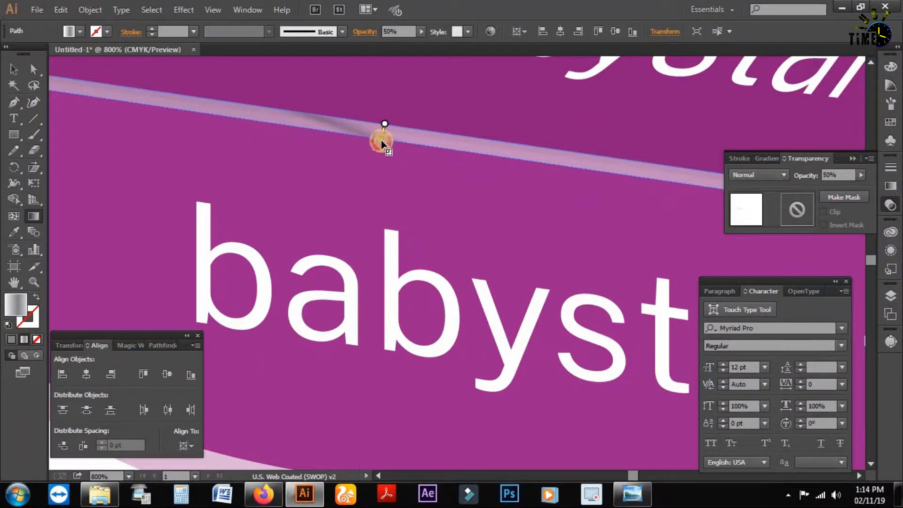
pyautogui.moveTo(383, 120)
pyautogui.mouseDown()
pyautogui.moveTo(381, 147)
pyautogui.moveTo(379, 131)
pyautogui.mouseUp()
pyautogui.scroll(-3, 476, 239)
pyautogui.moveTo(439, 207); pyautogui.dragTo(420, 184)
pyautogui.press('v')
pyautogui.click(554, 101)
pyautogui.moveTo(516, 229); pyautogui.dragTo(453, 179)
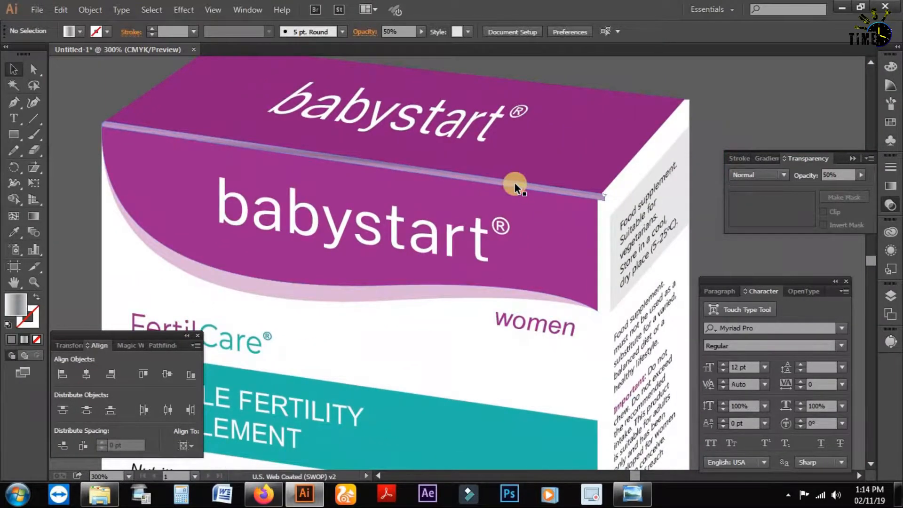
# Lower the front top strip's opacity to 31% and deselect it.
pyautogui.click(514, 183)
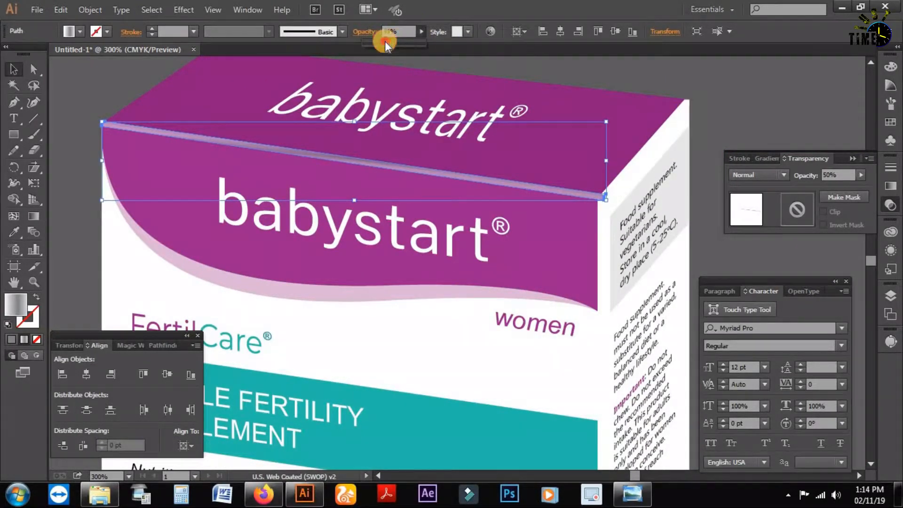
pyautogui.moveTo(385, 45); pyautogui.dragTo(382, 44)
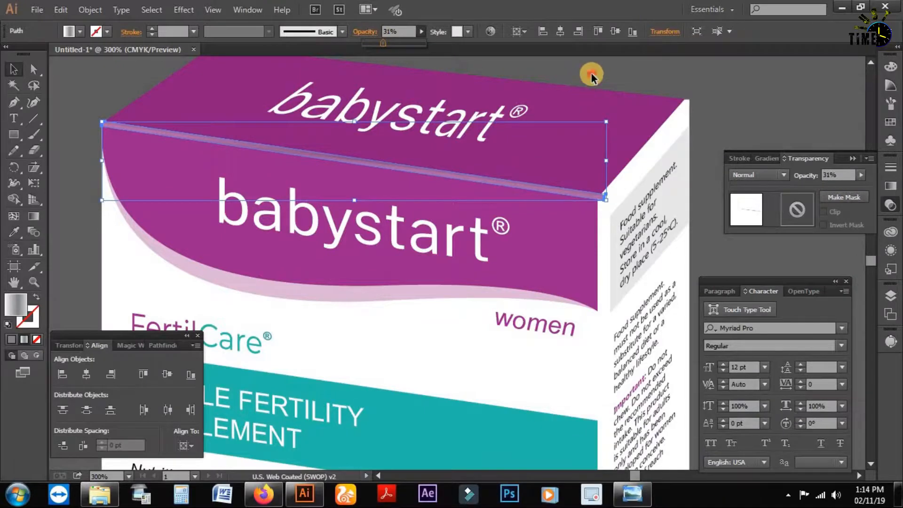
pyautogui.click(591, 77)
pyautogui.hscroll(2, 587, 235)
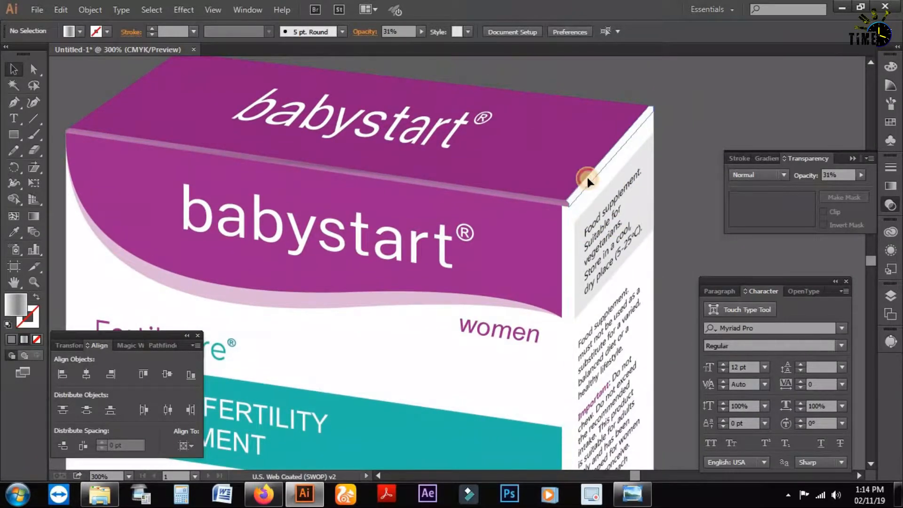
# Copy the front top strip's gradient and opacity onto the white strip along the side panel's top edge with the Eyedropper.
pyautogui.click(588, 179)
pyautogui.press('i')
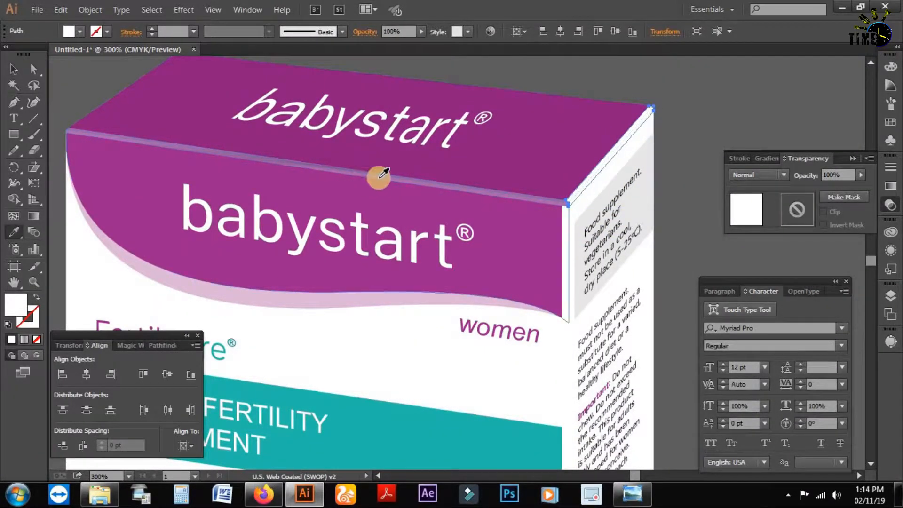
pyautogui.click(382, 175)
pyautogui.press('v')
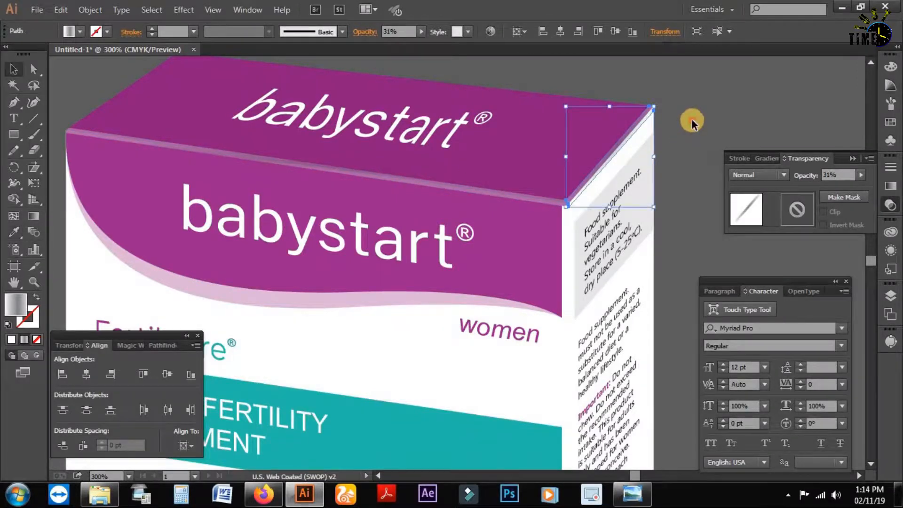
pyautogui.click(692, 122)
pyautogui.scroll(-2, 564, 228)
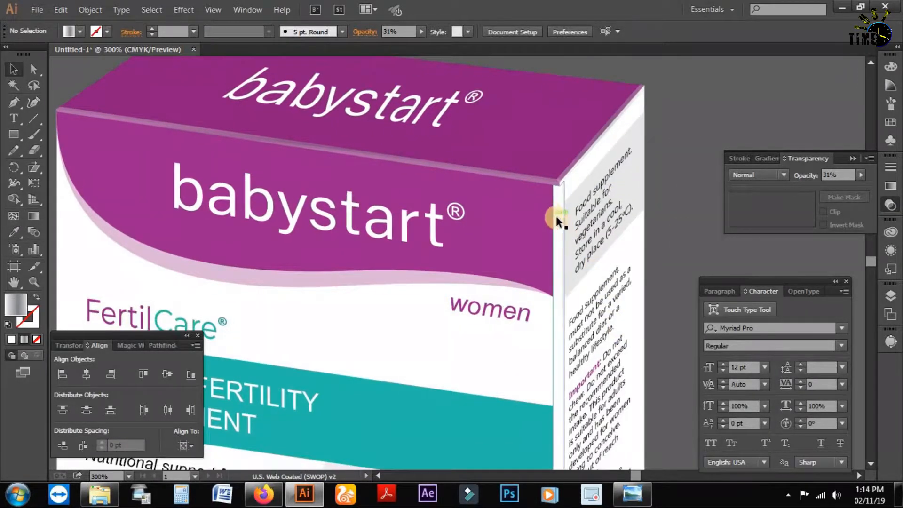
# Copy the front top strip's gradient and opacity onto the vertical corner strip with the Eyedropper and deselect it.
pyautogui.click(555, 213)
pyautogui.press('i')
pyautogui.click(586, 159)
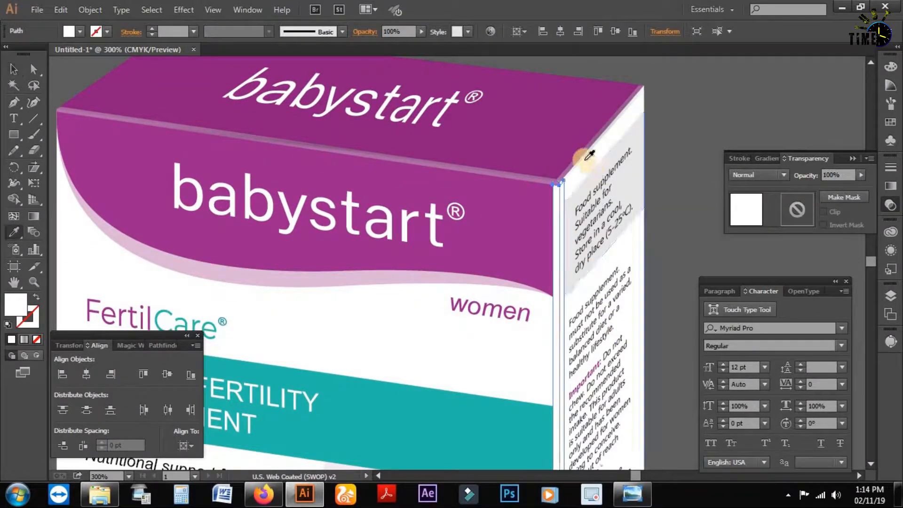
pyautogui.click(514, 171)
pyautogui.click(513, 174)
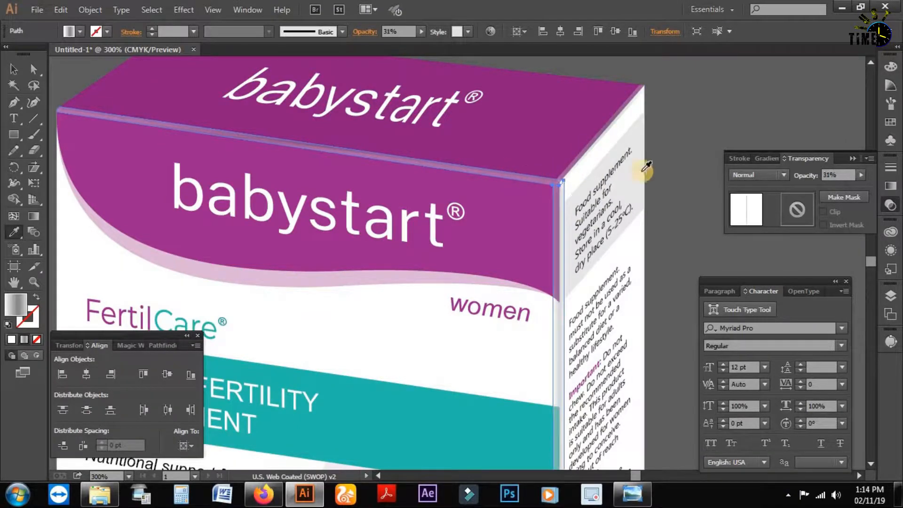
pyautogui.press('v')
pyautogui.click(703, 149)
# Narrow the upper end of the vertical corner strip by moving its two outer anchor points inward towards the box edge.
pyautogui.moveTo(593, 325); pyautogui.dragTo(544, 213)
pyautogui.keyDown('ctrl'); pyautogui.keyDown('alt'); pyautogui.click(543, 300); pyautogui.keyUp('alt'); pyautogui.keyUp('ctrl')
pyautogui.keyDown('ctrl'); pyautogui.keyDown('alt'); pyautogui.click(543, 301); pyautogui.keyUp('alt'); pyautogui.keyUp('ctrl')
pyautogui.keyDown('ctrl'); pyautogui.keyDown('alt'); pyautogui.click(543, 300); pyautogui.keyUp('alt'); pyautogui.keyUp('ctrl')
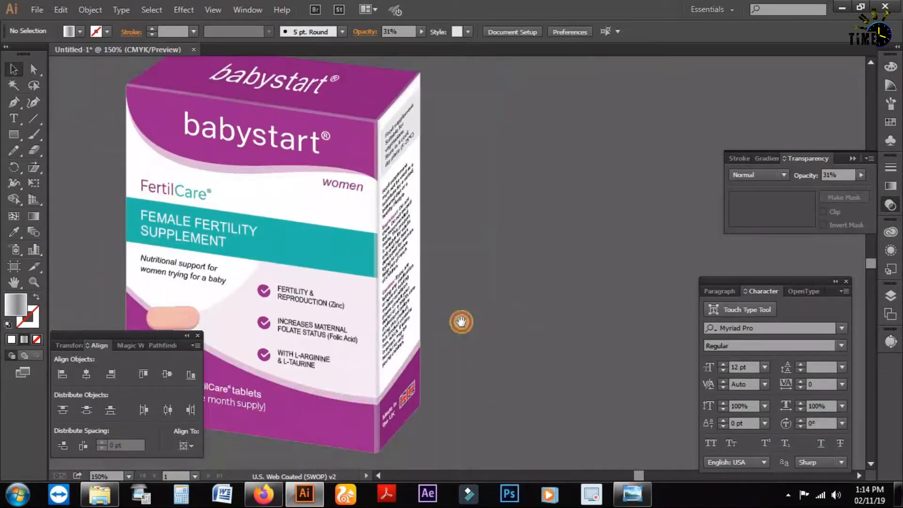
pyautogui.moveTo(409, 239); pyautogui.dragTo(438, 255)
pyautogui.moveTo(368, 161); pyautogui.dragTo(409, 193)
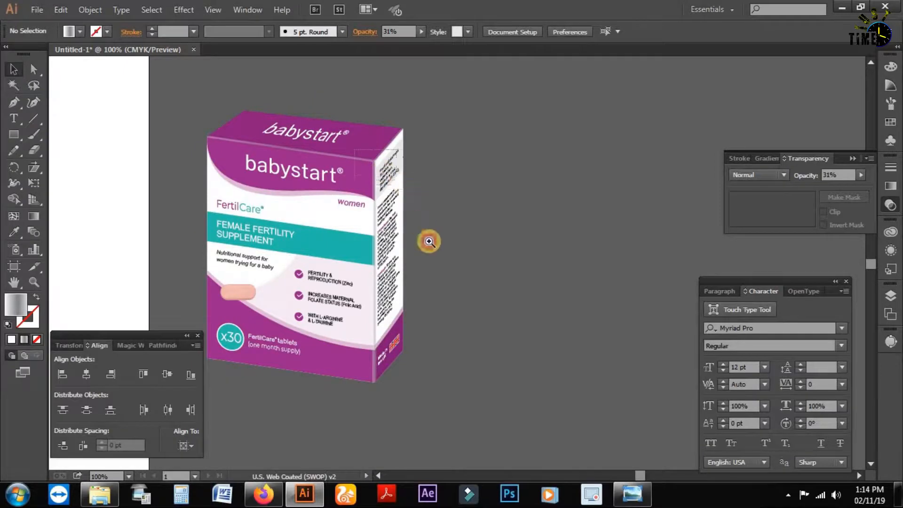
pyautogui.moveTo(302, 130); pyautogui.dragTo(462, 246)
pyautogui.press('a')
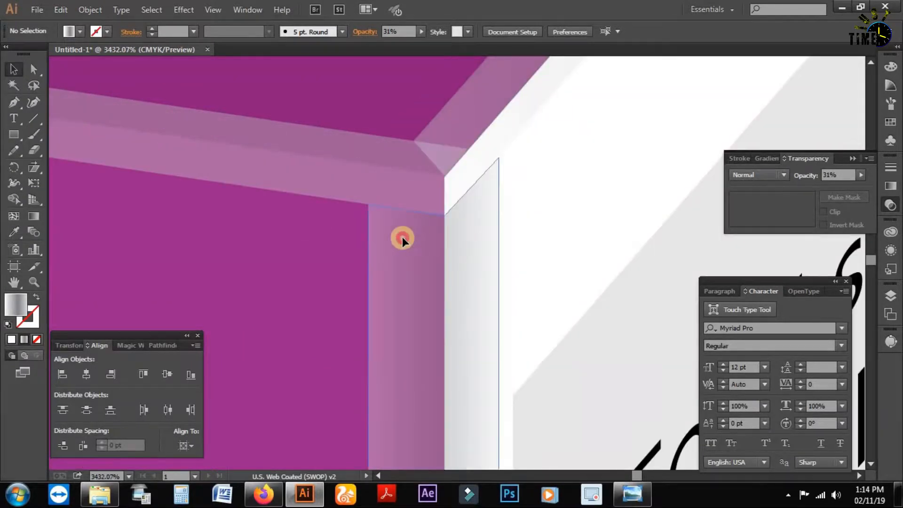
pyautogui.click(404, 236)
pyautogui.moveTo(369, 208); pyautogui.dragTo(387, 207)
pyautogui.moveTo(498, 160); pyautogui.dragTo(486, 171)
pyautogui.keyDown('ctrl'); pyautogui.keyDown('alt'); pyautogui.click(488, 318); pyautogui.keyUp('alt'); pyautogui.keyUp('ctrl')
pyautogui.keyDown('ctrl'); pyautogui.keyDown('alt'); pyautogui.click(488, 318); pyautogui.keyUp('alt'); pyautogui.keyUp('ctrl')
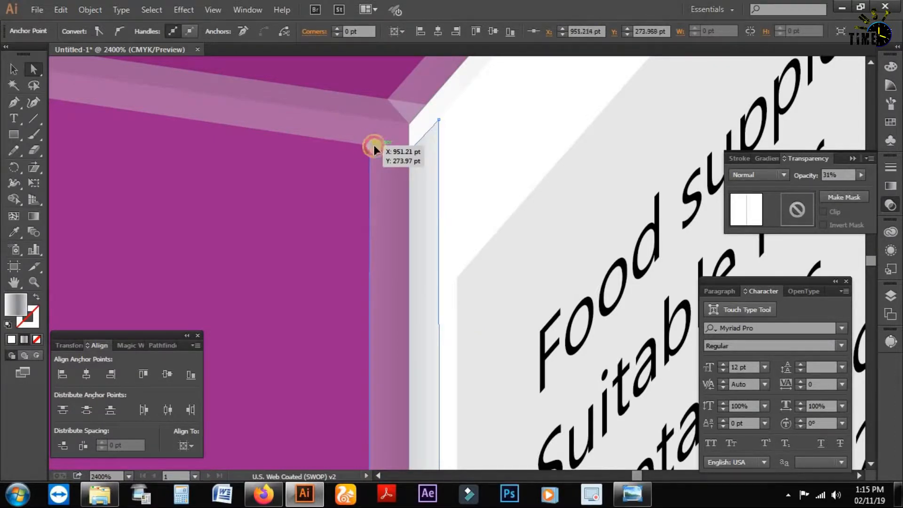
pyautogui.moveTo(374, 145); pyautogui.dragTo(377, 145)
# Narrow the lower end of the vertical corner strip by moving its outer anchor points inward along the box's bottom edges.
pyautogui.moveTo(455, 326); pyautogui.dragTo(438, 139)
pyautogui.moveTo(470, 277); pyautogui.dragTo(440, 62)
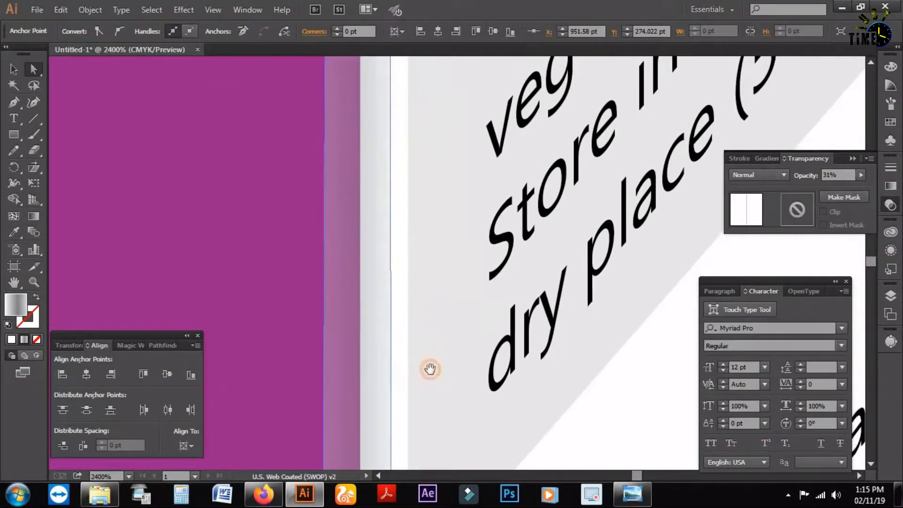
pyautogui.moveTo(430, 369); pyautogui.dragTo(437, 61)
pyautogui.moveTo(424, 442); pyautogui.dragTo(443, 52)
pyautogui.moveTo(444, 205); pyautogui.dragTo(436, 24)
pyautogui.moveTo(392, 459); pyautogui.dragTo(408, 33)
pyautogui.moveTo(417, 423); pyautogui.dragTo(384, 84)
pyautogui.moveTo(403, 454); pyautogui.dragTo(385, 77)
pyautogui.moveTo(377, 311); pyautogui.dragTo(391, 32)
pyautogui.moveTo(389, 419); pyautogui.dragTo(428, 70)
pyautogui.moveTo(416, 424); pyautogui.dragTo(423, 137)
pyautogui.moveTo(447, 461); pyautogui.dragTo(468, 132)
pyautogui.keyDown('ctrl'); pyautogui.click(443, 148); pyautogui.keyUp('ctrl')
pyautogui.keyDown('ctrl'); pyautogui.click(437, 182); pyautogui.keyUp('ctrl')
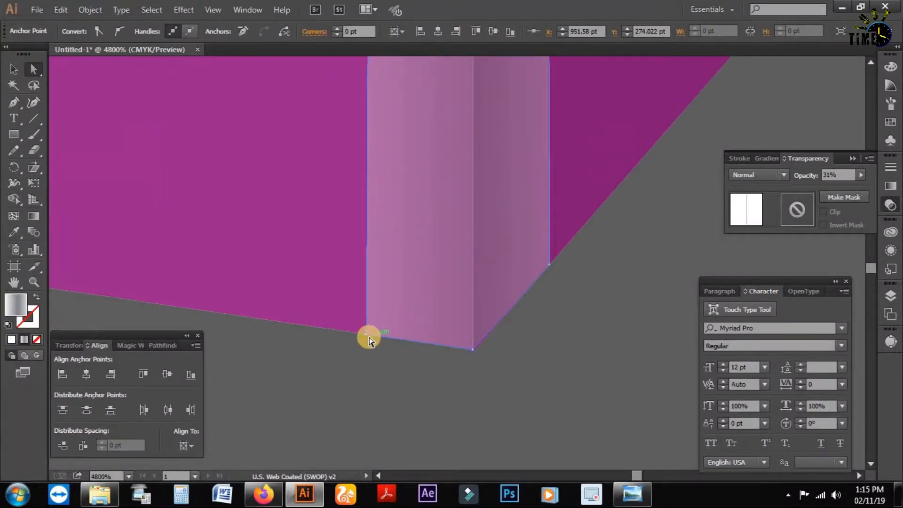
pyautogui.moveTo(369, 340); pyautogui.dragTo(390, 336)
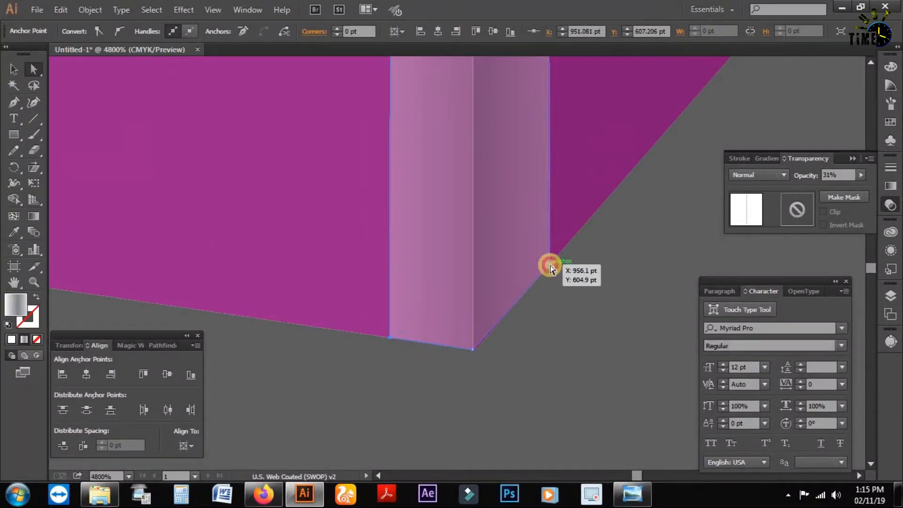
pyautogui.moveTo(551, 266); pyautogui.dragTo(535, 282)
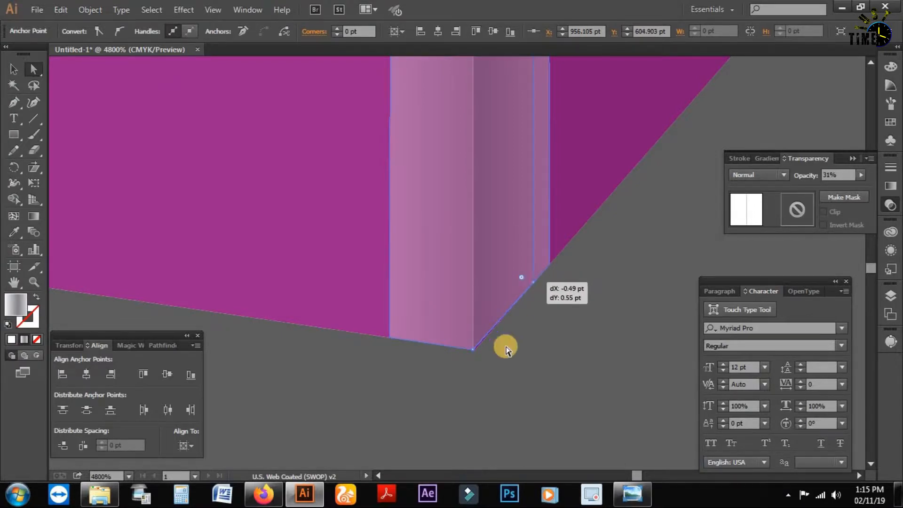
pyautogui.moveTo(477, 352); pyautogui.dragTo(476, 351)
pyautogui.click(499, 373)
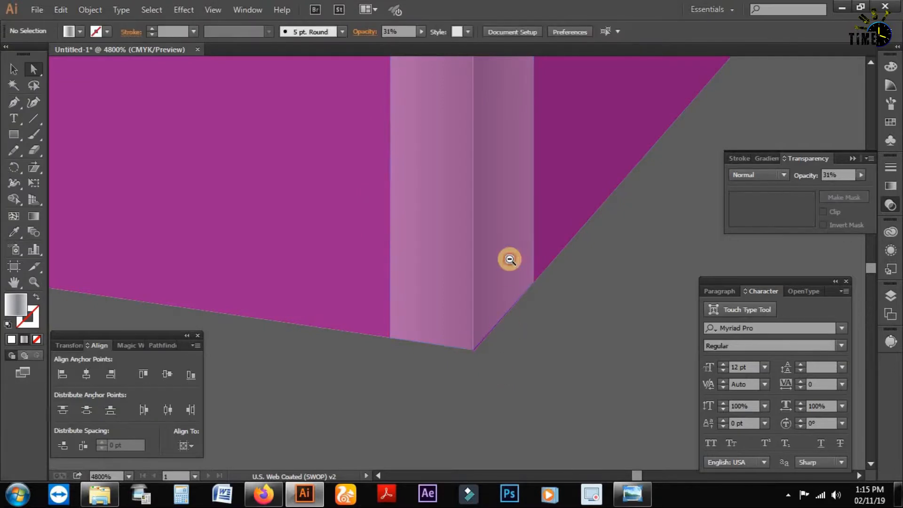
# Examine the whole box and its edge highlight strips.
pyautogui.keyDown('ctrl'); pyautogui.keyDown('alt'); pyautogui.click(510, 259); pyautogui.keyUp('alt'); pyautogui.keyUp('ctrl')
pyautogui.keyDown('ctrl'); pyautogui.keyDown('alt'); pyautogui.click(510, 259); pyautogui.keyUp('alt'); pyautogui.keyUp('ctrl')
pyautogui.keyDown('ctrl'); pyautogui.keyDown('alt'); pyautogui.click(510, 258); pyautogui.keyUp('alt'); pyautogui.keyUp('ctrl')
pyautogui.keyDown('ctrl'); pyautogui.keyDown('alt'); pyautogui.click(510, 259); pyautogui.keyUp('alt'); pyautogui.keyUp('ctrl')
pyautogui.keyDown('ctrl'); pyautogui.keyDown('alt'); pyautogui.click(510, 259); pyautogui.keyUp('alt'); pyautogui.keyUp('ctrl')
pyautogui.keyDown('ctrl'); pyautogui.keyDown('alt'); pyautogui.click(510, 259); pyautogui.keyUp('alt'); pyautogui.keyUp('ctrl')
pyautogui.keyDown('ctrl'); pyautogui.keyDown('alt'); pyautogui.click(509, 259); pyautogui.keyUp('alt'); pyautogui.keyUp('ctrl')
pyautogui.keyDown('ctrl'); pyautogui.keyDown('alt'); pyautogui.click(510, 258); pyautogui.keyUp('alt'); pyautogui.keyUp('ctrl')
pyautogui.keyDown('ctrl'); pyautogui.keyDown('alt'); pyautogui.click(510, 258); pyautogui.keyUp('alt'); pyautogui.keyUp('ctrl')
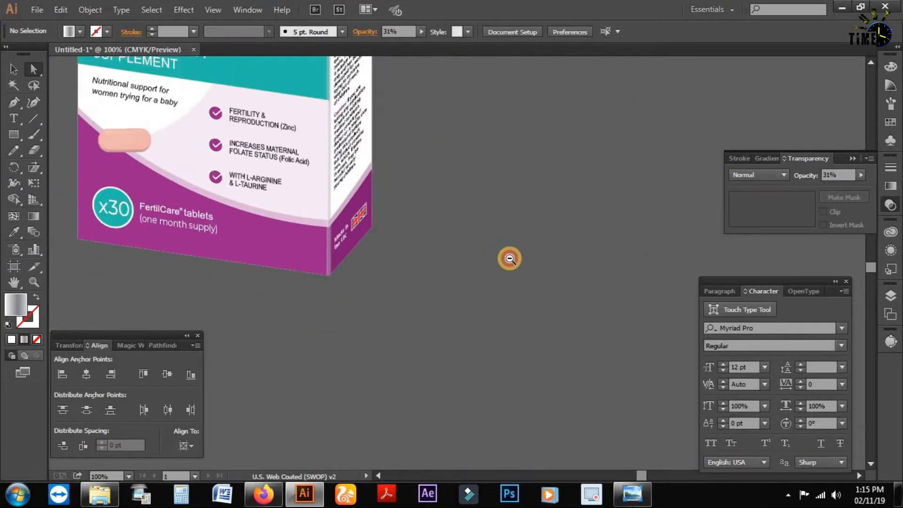
pyautogui.keyDown('ctrl'); pyautogui.keyDown('alt'); pyautogui.click(510, 259); pyautogui.keyUp('alt'); pyautogui.keyUp('ctrl')
pyautogui.keyDown('ctrl'); pyautogui.keyDown('alt'); pyautogui.click(510, 258); pyautogui.keyUp('alt'); pyautogui.keyUp('ctrl')
pyautogui.moveTo(420, 186); pyautogui.dragTo(444, 228)
pyautogui.moveTo(277, 131); pyautogui.dragTo(413, 266)
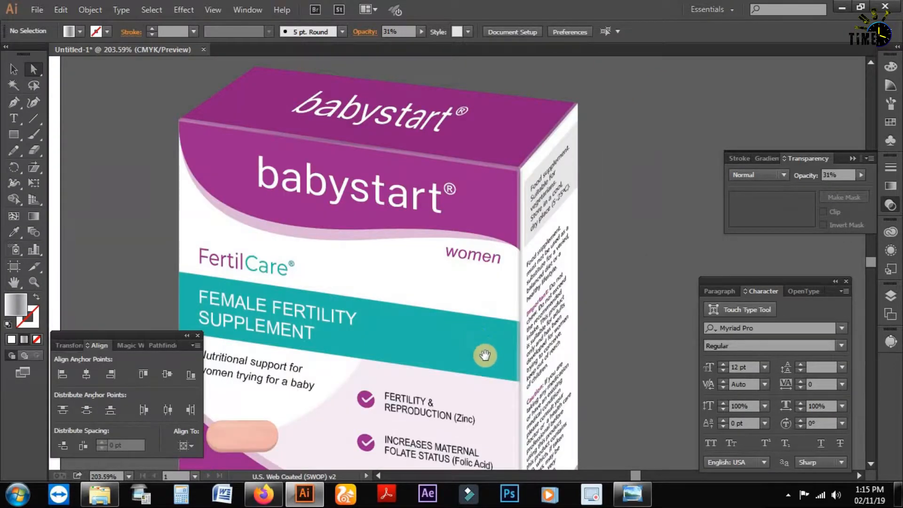
pyautogui.moveTo(492, 362); pyautogui.dragTo(447, 102)
pyautogui.moveTo(474, 228); pyautogui.dragTo(521, 431)
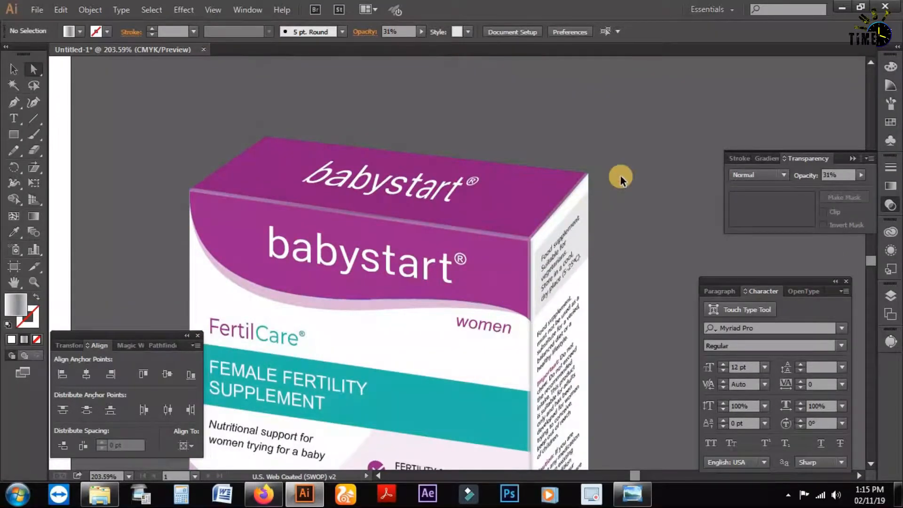
# Redraw the side top strip's gradient so it runs across the strip's narrow width.
pyautogui.moveTo(570, 277); pyautogui.dragTo(550, 165)
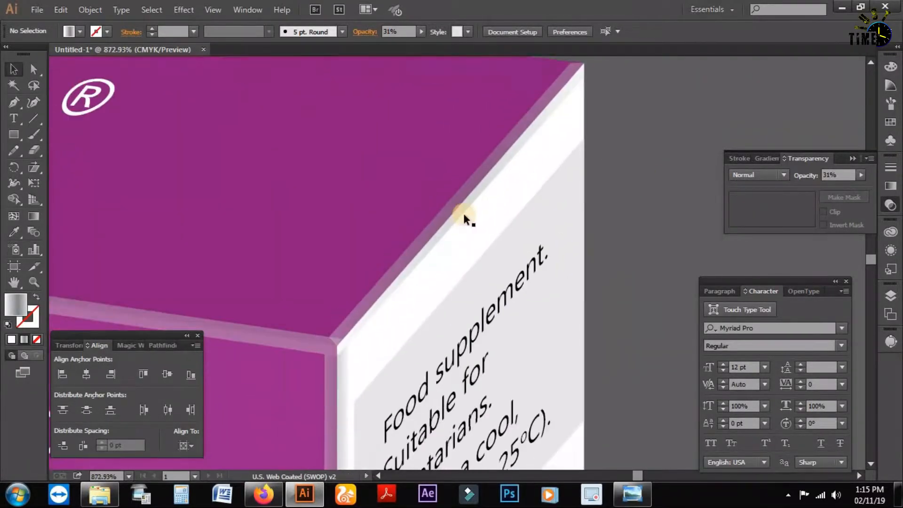
pyautogui.click(458, 213)
pyautogui.press('g')
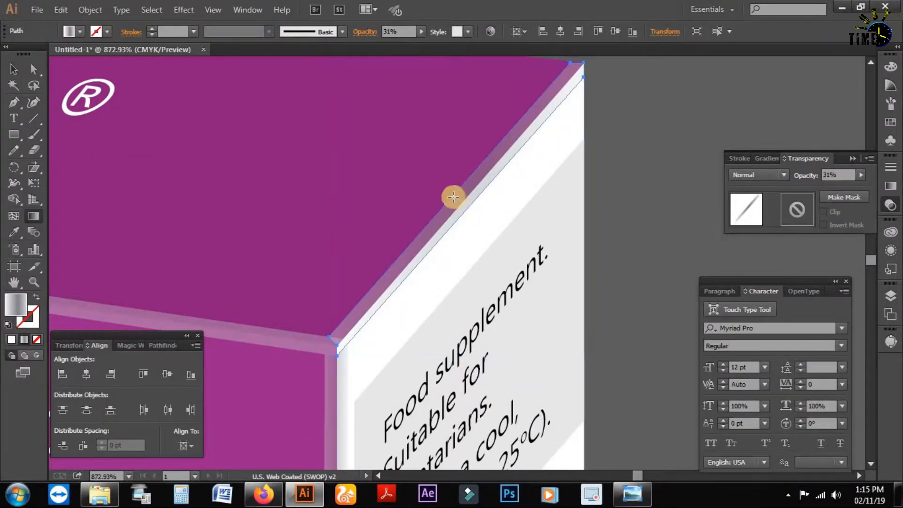
pyautogui.moveTo(456, 204)
pyautogui.mouseDown()
pyautogui.moveTo(467, 215)
pyautogui.moveTo(452, 202)
pyautogui.moveTo(451, 213)
pyautogui.moveTo(470, 222)
pyautogui.mouseUp()
pyautogui.moveTo(389, 343); pyautogui.dragTo(428, 163)
# Redraw the vertical corner strip's gradient horizontally across its width and deselect the strip.
pyautogui.press('v')
pyautogui.click(372, 277)
pyautogui.press('g')
pyautogui.click(361, 328)
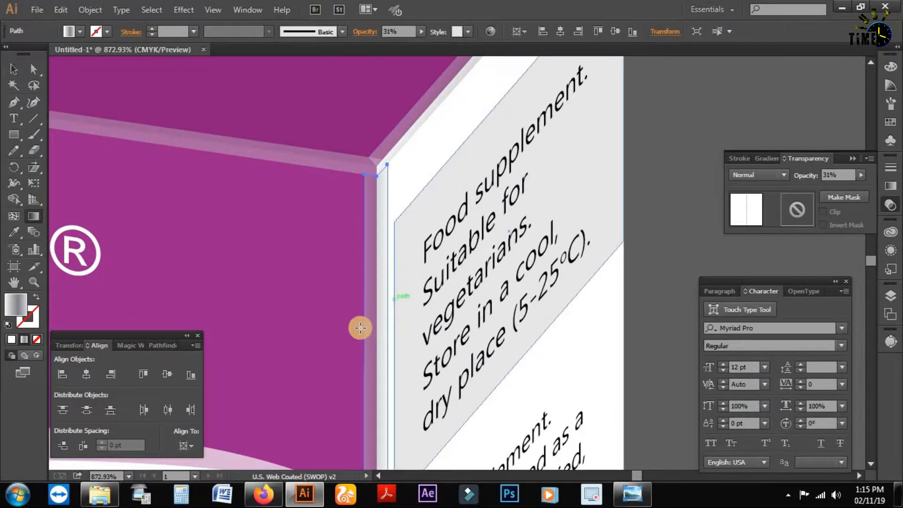
pyautogui.moveTo(362, 328)
pyautogui.mouseDown()
pyautogui.moveTo(384, 331)
pyautogui.moveTo(372, 298)
pyautogui.moveTo(374, 314)
pyautogui.moveTo(390, 315)
pyautogui.mouseUp()
pyautogui.hotkey('ctrl', '1')
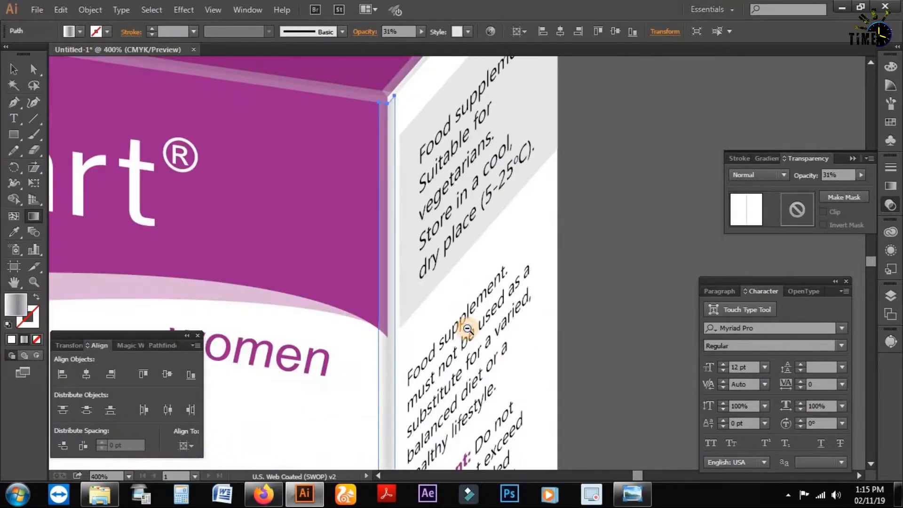
pyautogui.press('v')
pyautogui.moveTo(511, 300); pyautogui.dragTo(554, 369)
pyautogui.click(647, 254)
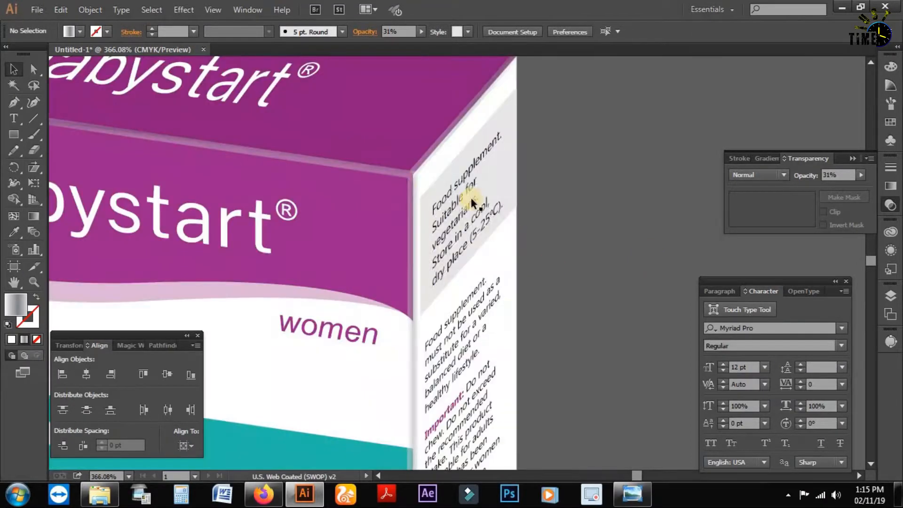
# Group the front top, side top and vertical corner highlight strips.
pyautogui.scroll(5, 475, 198)
pyautogui.click(413, 188)
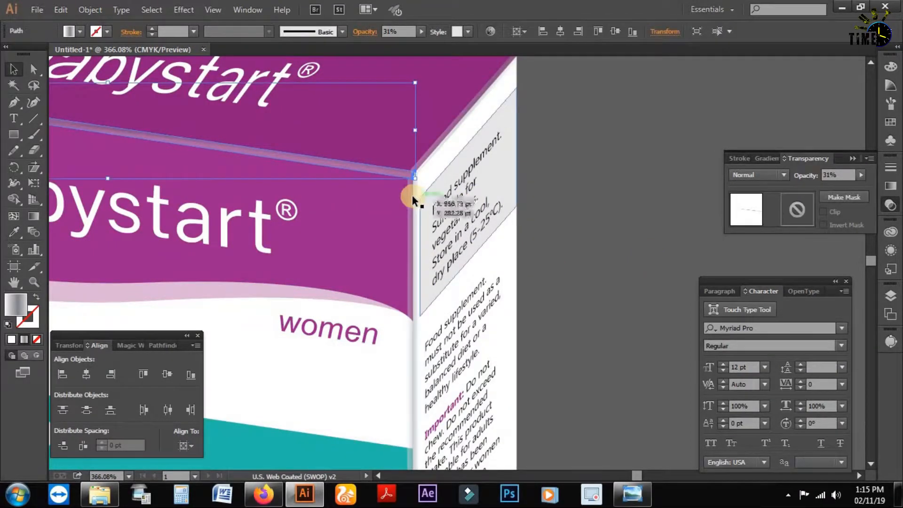
pyautogui.rightClick(430, 149)
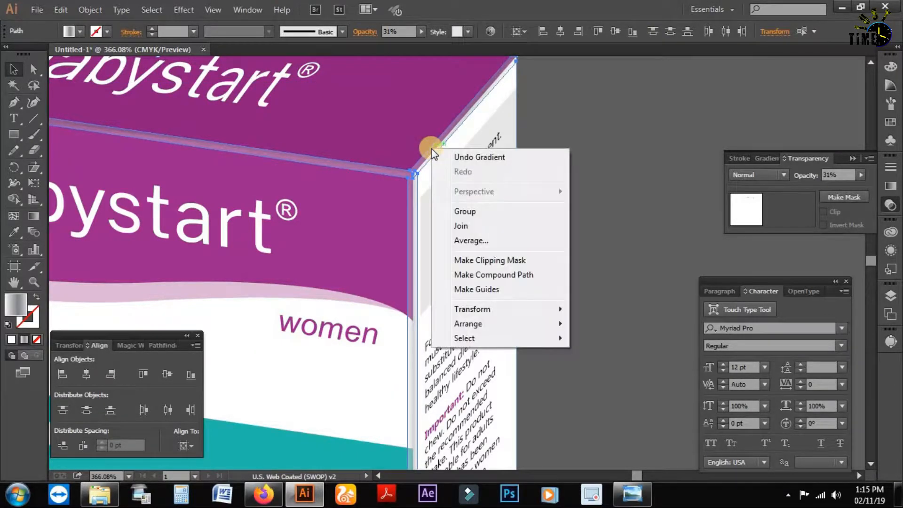
pyautogui.click(482, 211)
pyautogui.keyDown('ctrl'); pyautogui.keyDown('alt'); pyautogui.click(443, 272); pyautogui.keyUp('alt'); pyautogui.keyUp('ctrl')
pyautogui.keyDown('ctrl'); pyautogui.keyDown('alt'); pyautogui.click(442, 272); pyautogui.keyUp('alt'); pyautogui.keyUp('ctrl')
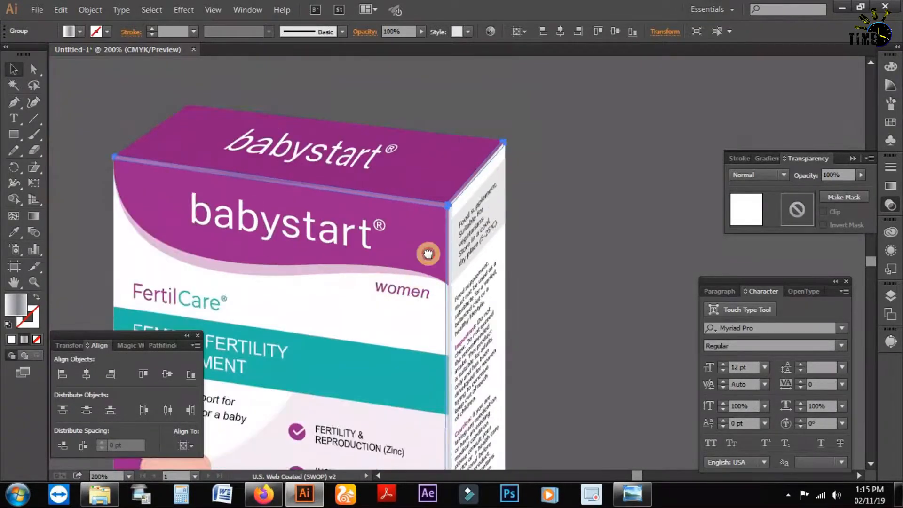
# Lower the opacity of the grouped edge highlight strips to about 74% and deselect them.
pyautogui.click(421, 34)
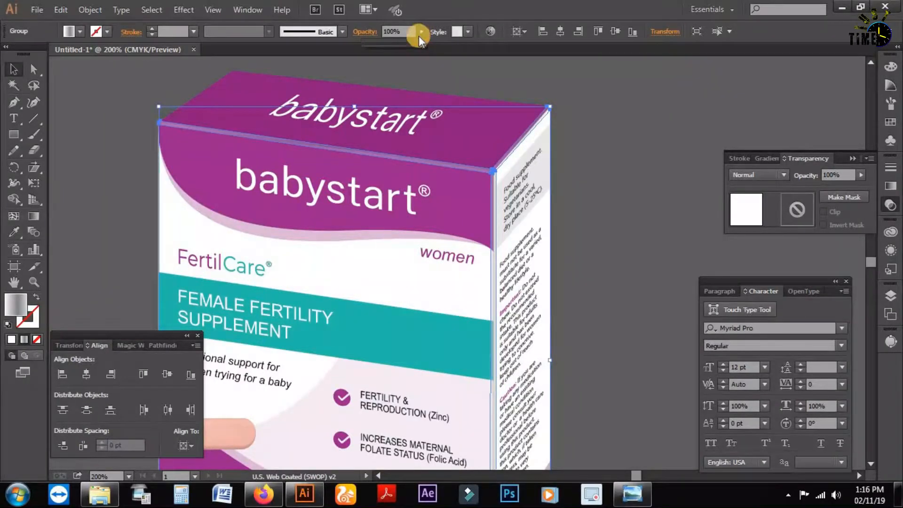
pyautogui.click(668, 155)
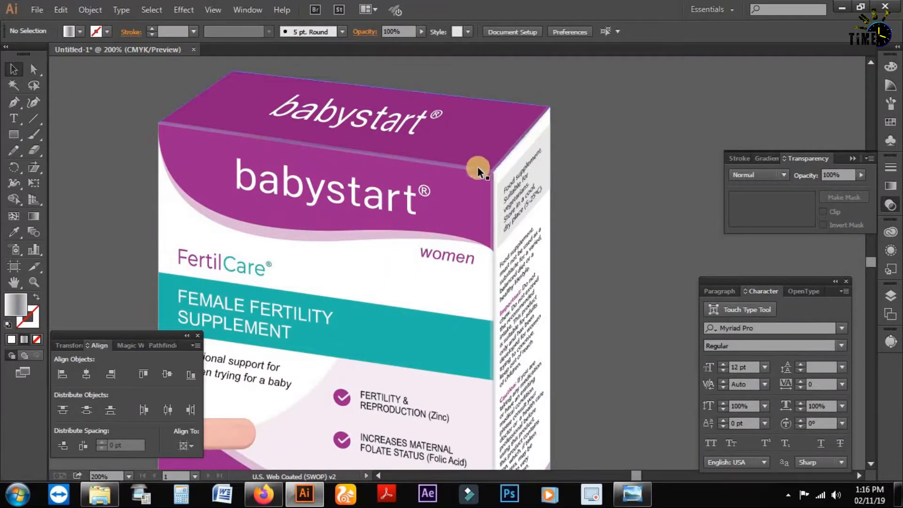
pyautogui.click(479, 106)
pyautogui.moveTo(425, 31); pyautogui.dragTo(394, 39)
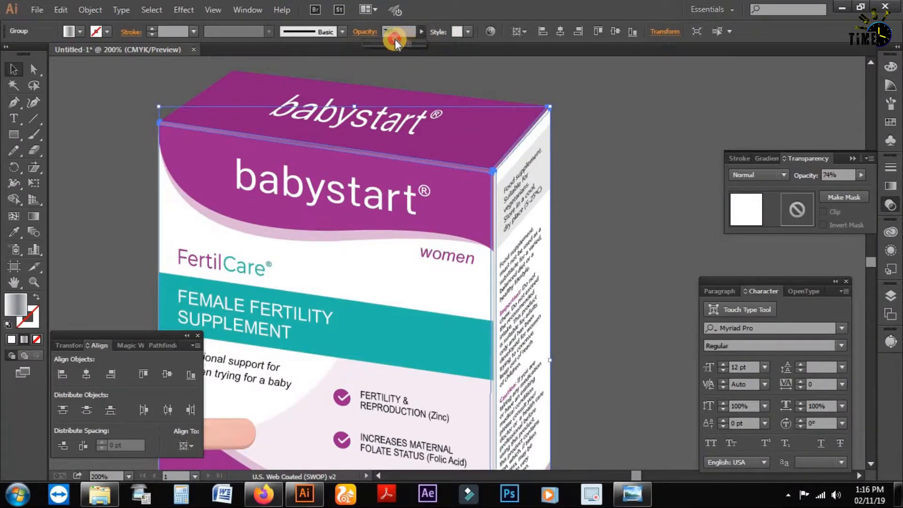
pyautogui.click(611, 109)
pyautogui.click(614, 111)
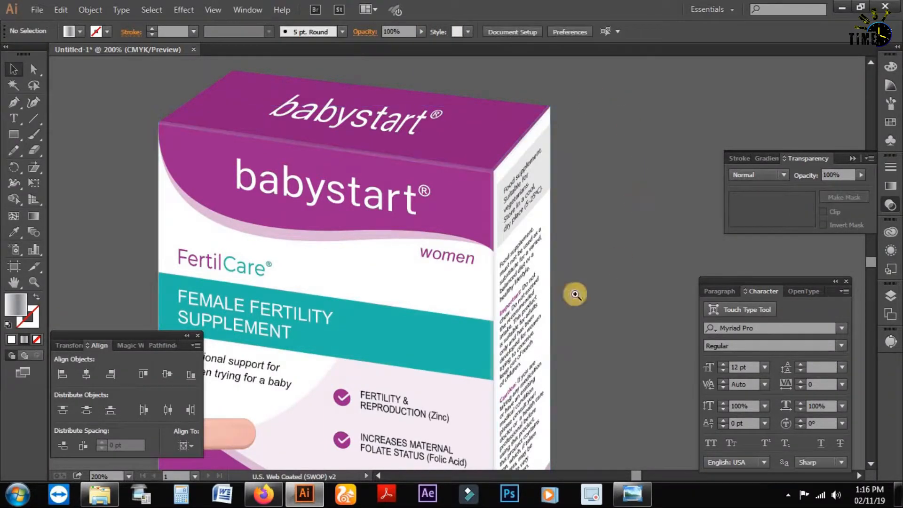
# Select the whole box mockup and place a duplicate of it directly below the original.
pyautogui.keyDown('ctrl'); pyautogui.keyDown('alt'); pyautogui.click(543, 316); pyautogui.keyUp('alt'); pyautogui.keyUp('ctrl')
pyautogui.keyDown('ctrl'); pyautogui.keyDown('alt'); pyautogui.click(543, 316); pyautogui.keyUp('alt'); pyautogui.keyUp('ctrl')
pyautogui.keyDown('ctrl'); pyautogui.keyDown('alt'); pyautogui.click(543, 316); pyautogui.keyUp('alt'); pyautogui.keyUp('ctrl')
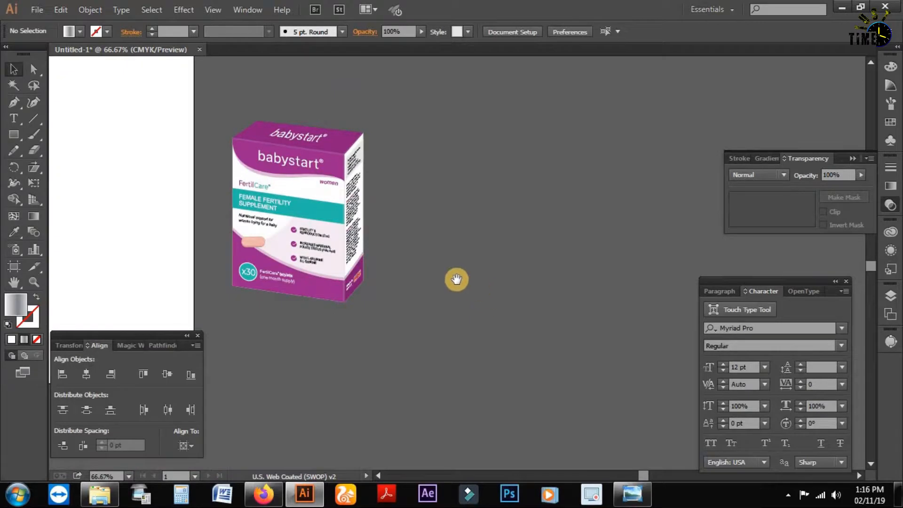
pyautogui.moveTo(422, 266); pyautogui.dragTo(502, 267)
pyautogui.moveTo(507, 332); pyautogui.dragTo(271, 97)
pyautogui.moveTo(368, 197); pyautogui.dragTo(309, 163)
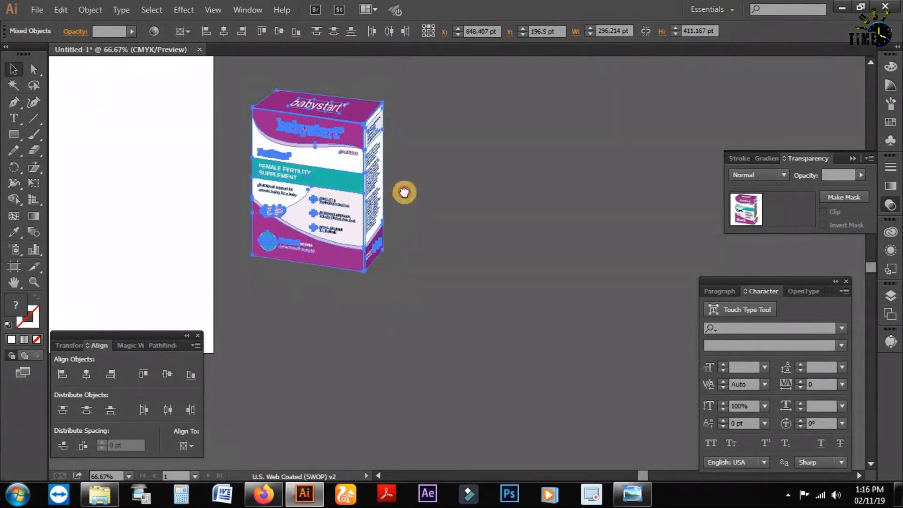
pyautogui.moveTo(404, 192); pyautogui.dragTo(469, 201)
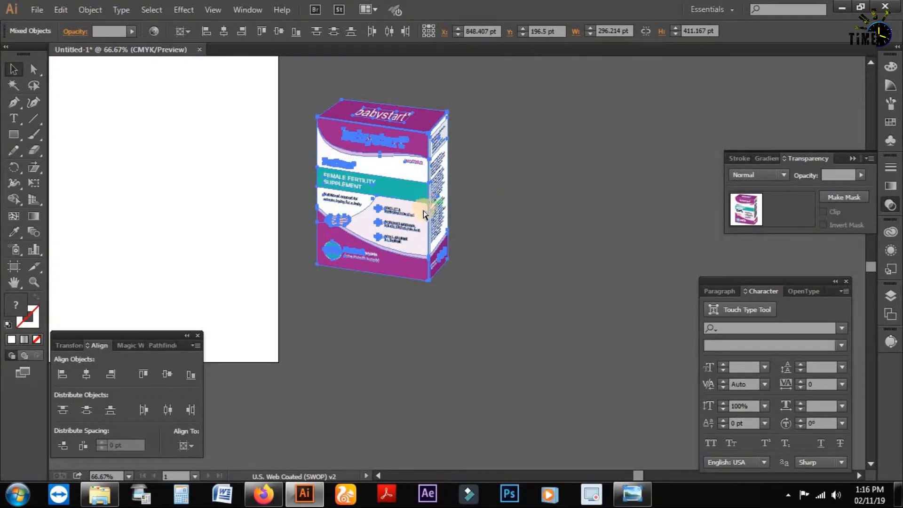
pyautogui.moveTo(419, 215); pyautogui.dragTo(508, 223)
pyautogui.hotkey('ctrl', '-')
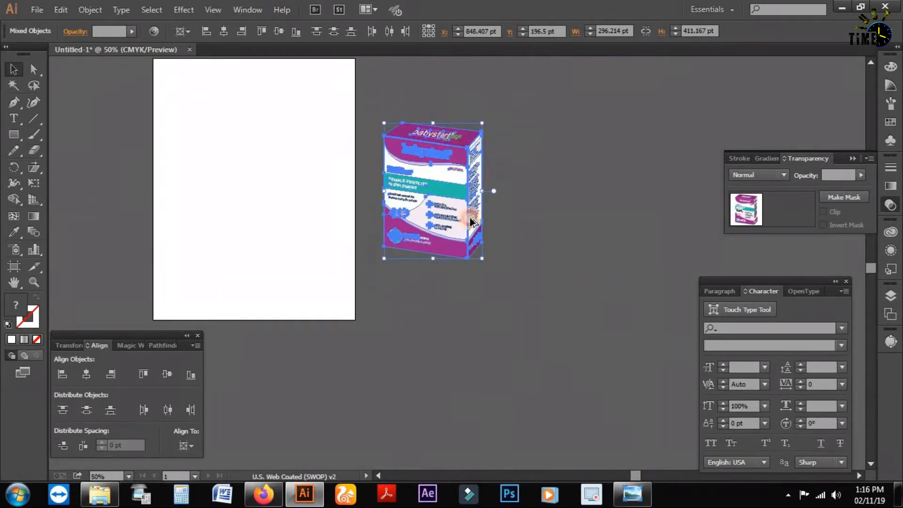
pyautogui.moveTo(466, 157); pyautogui.dragTo(483, 217)
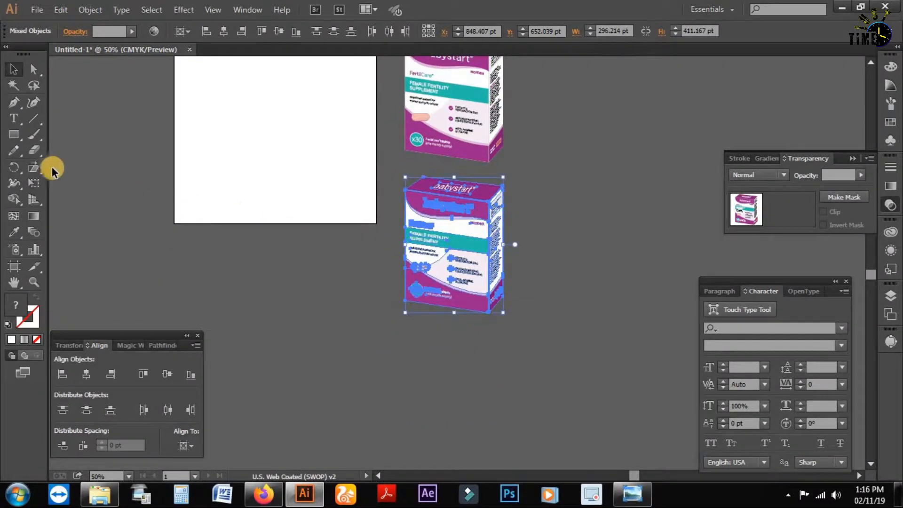
# Reflect the duplicate box vertically so that it is upside down.
pyautogui.moveTo(14, 167); pyautogui.dragTo(64, 182)
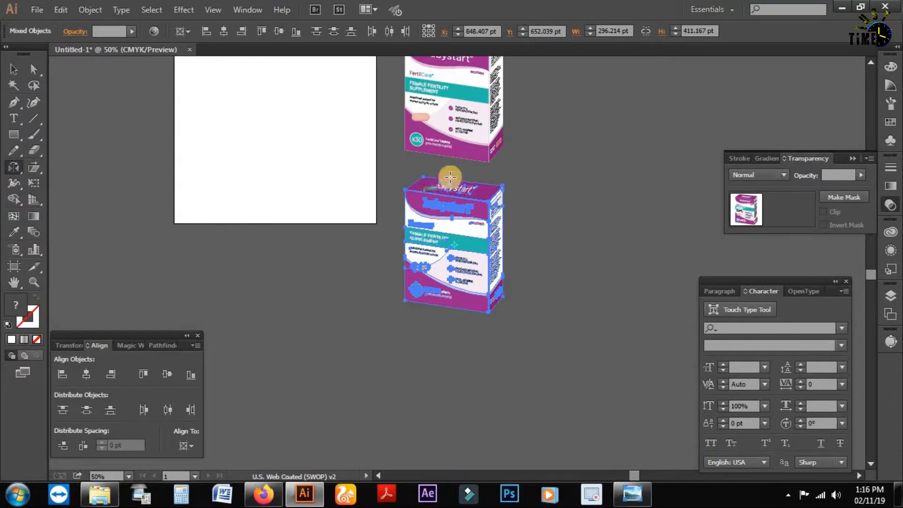
pyautogui.moveTo(435, 177); pyautogui.dragTo(464, 342)
pyautogui.press('v')
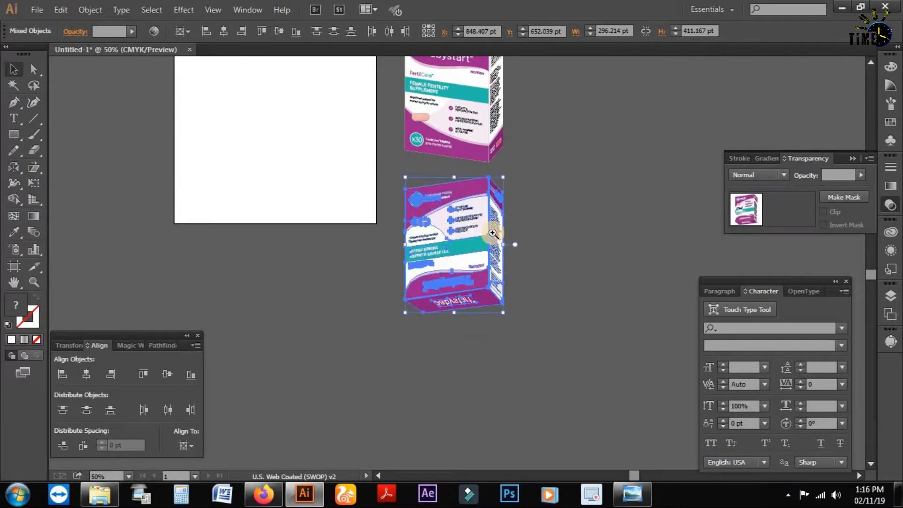
# Move the flipped copy up until its front corner meets the original box's lower front corner, and deselect it.
pyautogui.keyDown('ctrl'); pyautogui.click(488, 206); pyautogui.keyUp('ctrl')
pyautogui.keyDown('ctrl'); pyautogui.click(487, 207); pyautogui.keyUp('ctrl')
pyautogui.keyDown('ctrl'); pyautogui.click(425, 287); pyautogui.keyUp('ctrl')
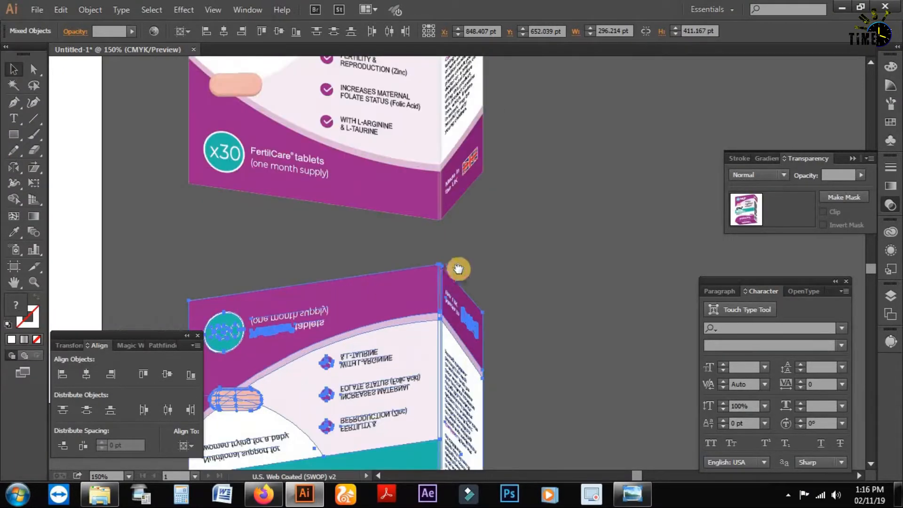
pyautogui.moveTo(457, 266); pyautogui.dragTo(450, 232)
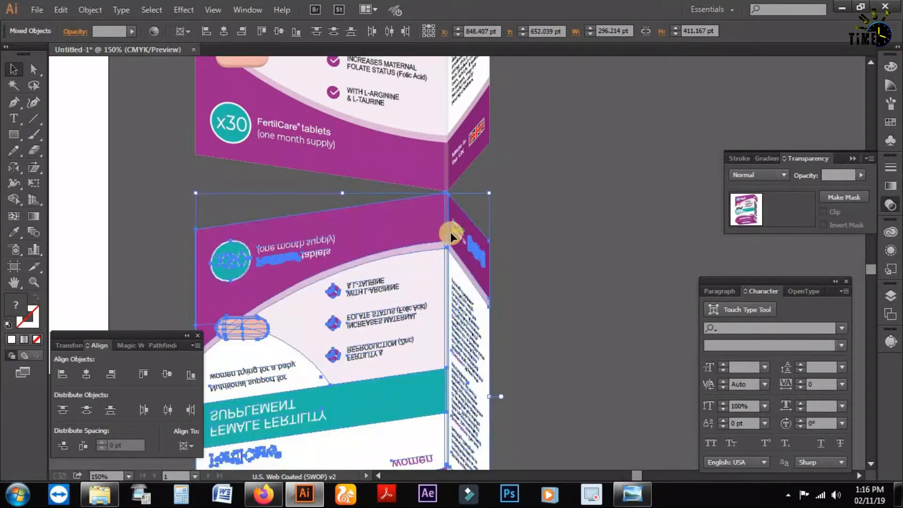
pyautogui.click(524, 245)
# Shear the flipped side panel vertically so its upper edge slants parallel to the original side panel's lower edge.
pyautogui.click(470, 263)
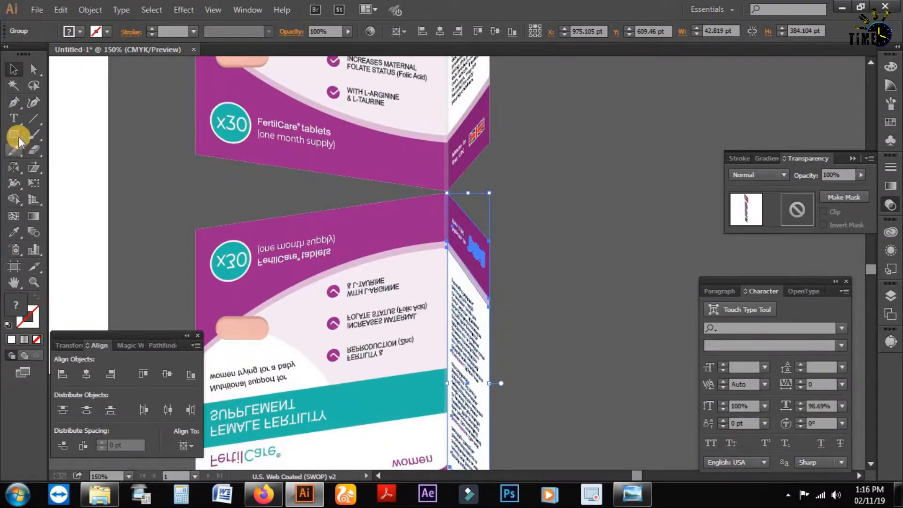
pyautogui.click(34, 167)
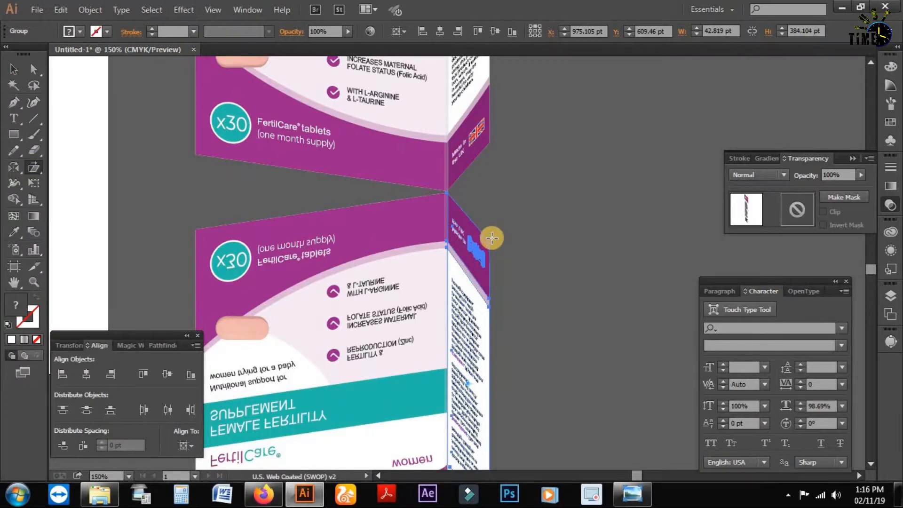
pyautogui.moveTo(489, 242); pyautogui.dragTo(490, 195)
# Shear the flipped front panel vertically so its upper edge runs parallel to the original front panel's lower edge.
pyautogui.click(321, 216)
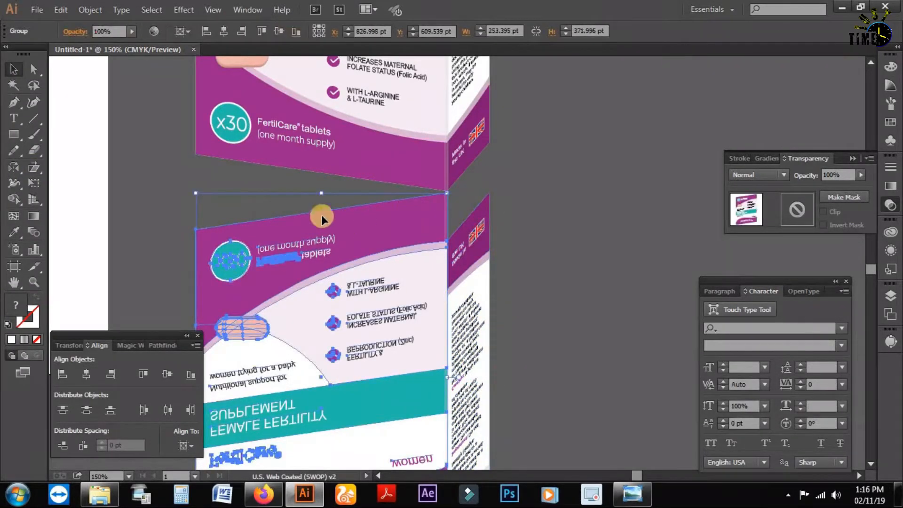
pyautogui.click(46, 170)
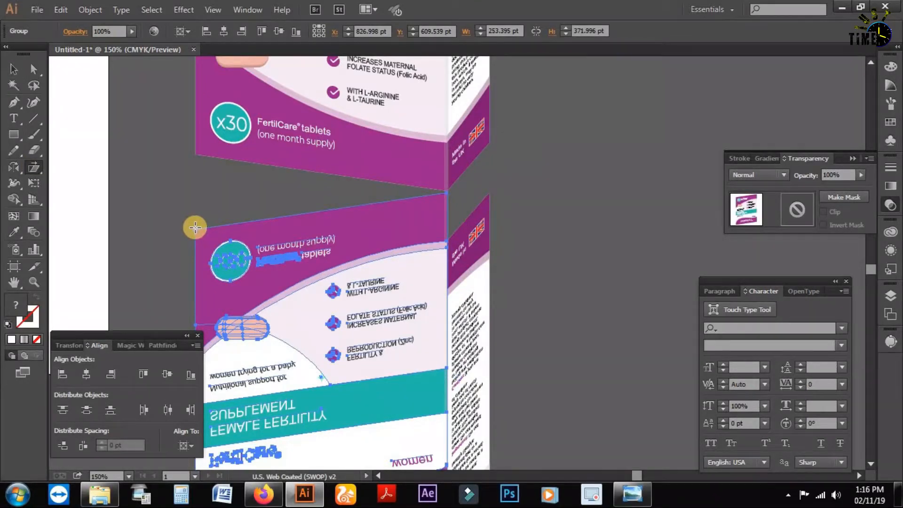
pyautogui.moveTo(201, 193); pyautogui.dragTo(205, 190)
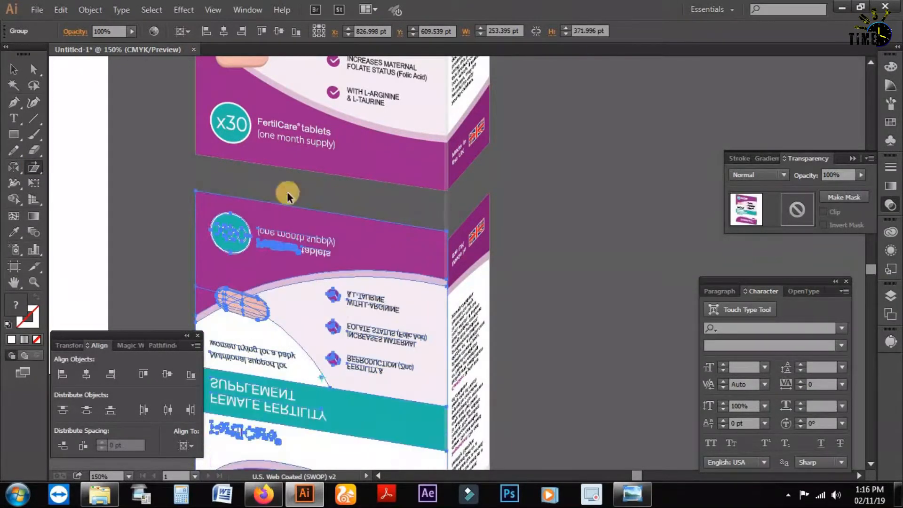
pyautogui.press('v')
pyautogui.click(545, 243)
# Delete the grouped highlight strips from the flipped copy.
pyautogui.keyDown('ctrl'); pyautogui.click(471, 237); pyautogui.keyUp('ctrl')
pyautogui.keyDown('ctrl'); pyautogui.click(459, 259); pyautogui.keyUp('ctrl')
pyautogui.keyDown('ctrl'); pyautogui.click(458, 259); pyautogui.keyUp('ctrl')
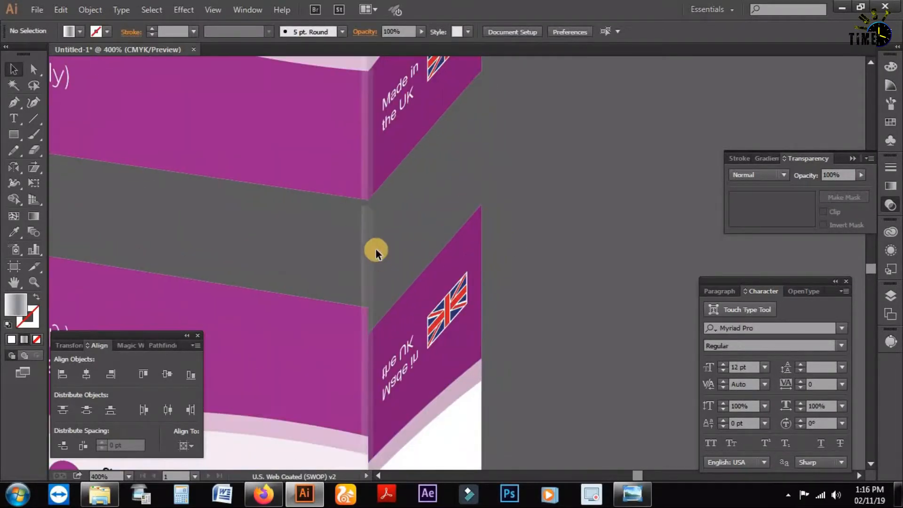
pyautogui.click(371, 244)
pyautogui.click(371, 243)
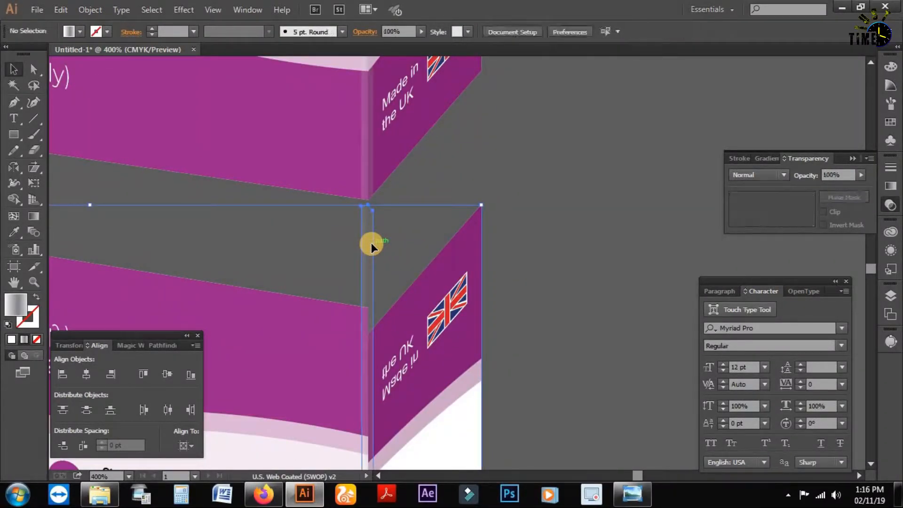
# Move the flipped side and front panels up so they butt against the original box's lower edges.
pyautogui.click(403, 309)
pyautogui.moveTo(403, 308); pyautogui.dragTo(420, 205)
pyautogui.moveTo(333, 357); pyautogui.dragTo(351, 264)
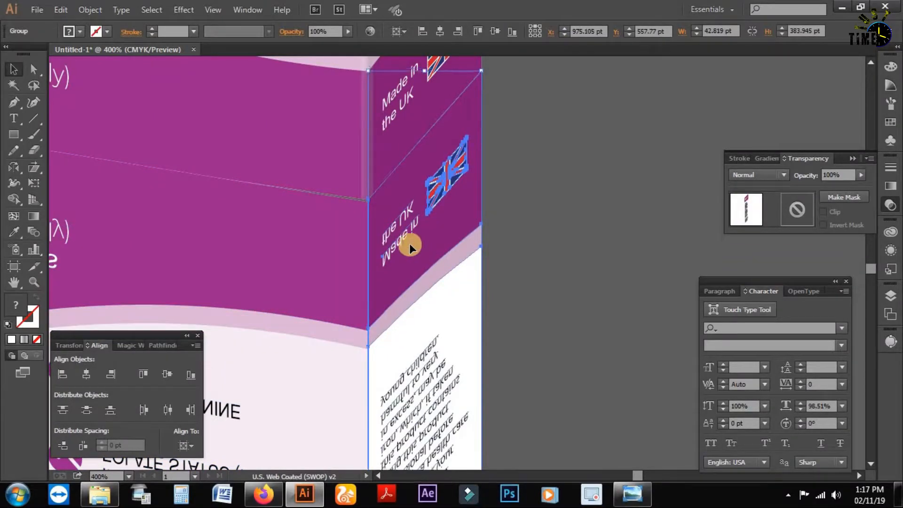
pyautogui.click(528, 238)
# Delete the flipped copy's detached top panel together with its babystart lettering.
pyautogui.keyDown('ctrl'); pyautogui.keyDown('alt'); pyautogui.click(410, 290); pyautogui.keyUp('alt'); pyautogui.keyUp('ctrl')
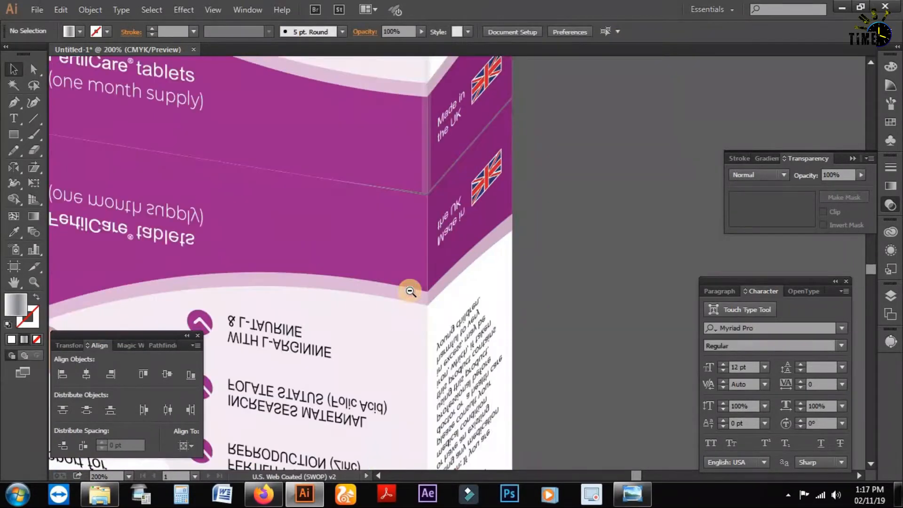
pyautogui.keyDown('ctrl'); pyautogui.keyDown('alt'); pyautogui.click(409, 289); pyautogui.keyUp('alt'); pyautogui.keyUp('ctrl')
pyautogui.keyDown('ctrl'); pyautogui.keyDown('alt'); pyautogui.click(409, 290); pyautogui.keyUp('alt'); pyautogui.keyUp('ctrl')
pyautogui.keyDown('ctrl'); pyautogui.keyDown('alt'); pyautogui.click(410, 290); pyautogui.keyUp('alt'); pyautogui.keyUp('ctrl')
pyautogui.moveTo(472, 354); pyautogui.dragTo(420, 273)
pyautogui.click(423, 349)
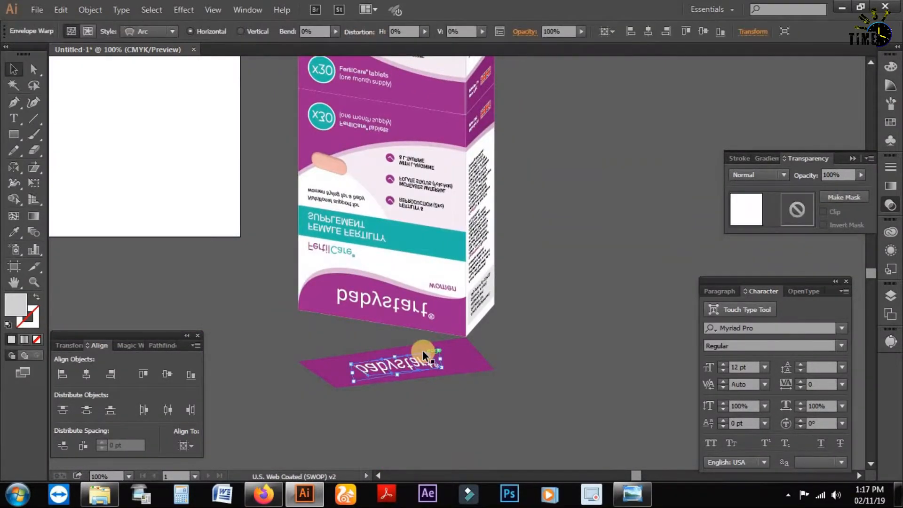
pyautogui.press('Delete')
# Ungroup the flipped front panel's artwork so its pieces can be selected individually.
pyautogui.click(411, 323)
pyautogui.moveTo(422, 314); pyautogui.dragTo(406, 342)
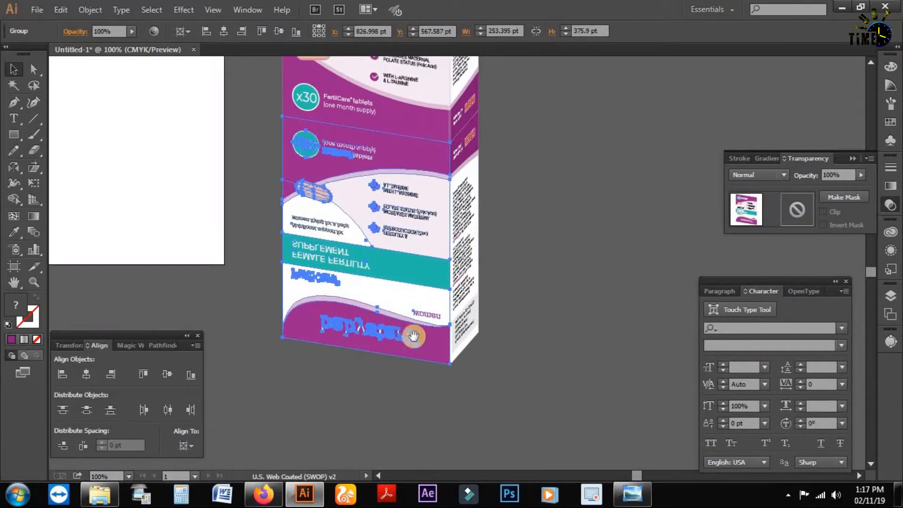
pyautogui.rightClick(384, 257)
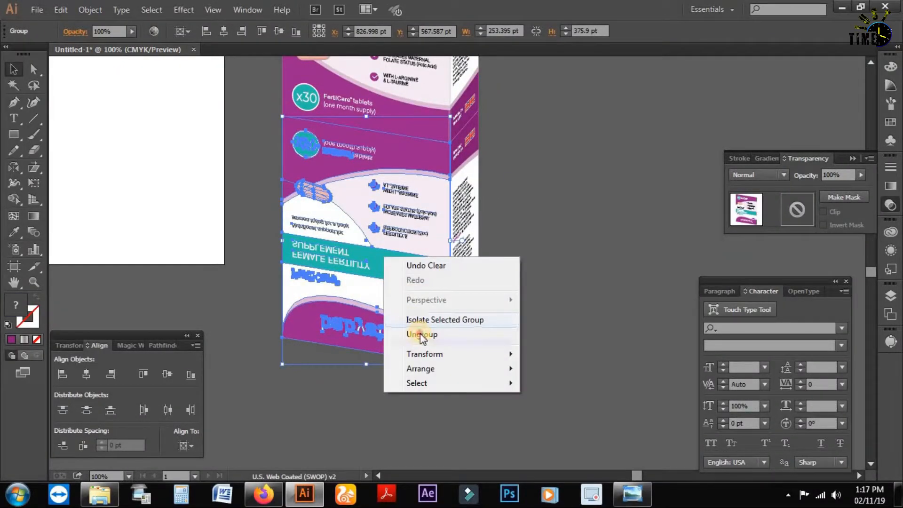
pyautogui.click(419, 334)
pyautogui.rightClick(391, 247)
pyautogui.click(575, 256)
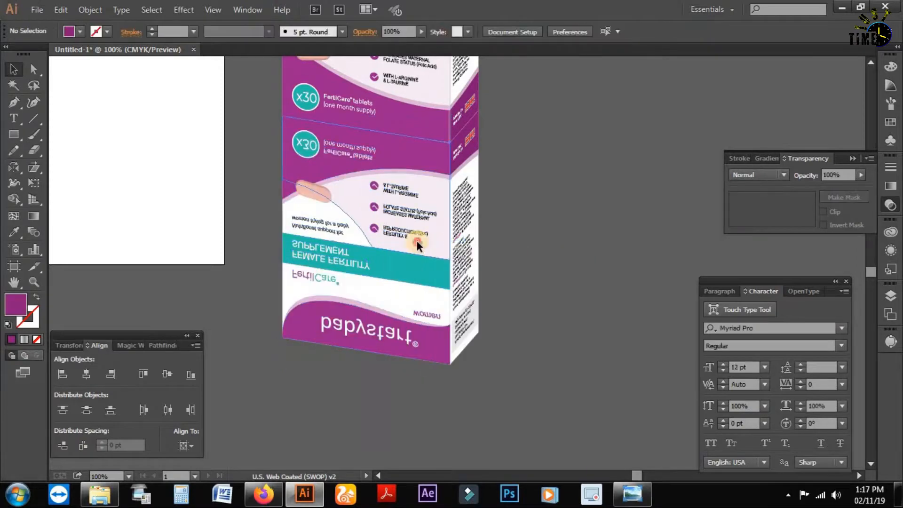
pyautogui.rightClick(417, 242)
pyautogui.click(396, 278)
pyautogui.rightClick(396, 281)
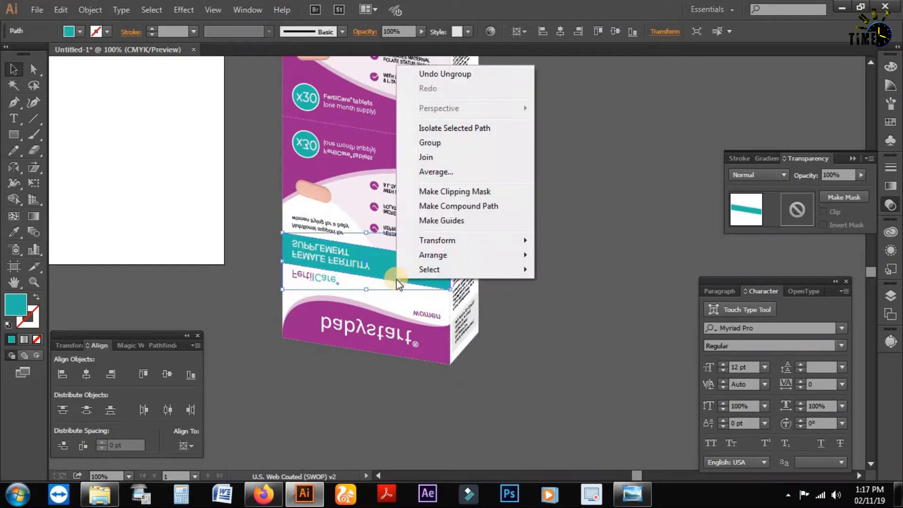
pyautogui.click(315, 284)
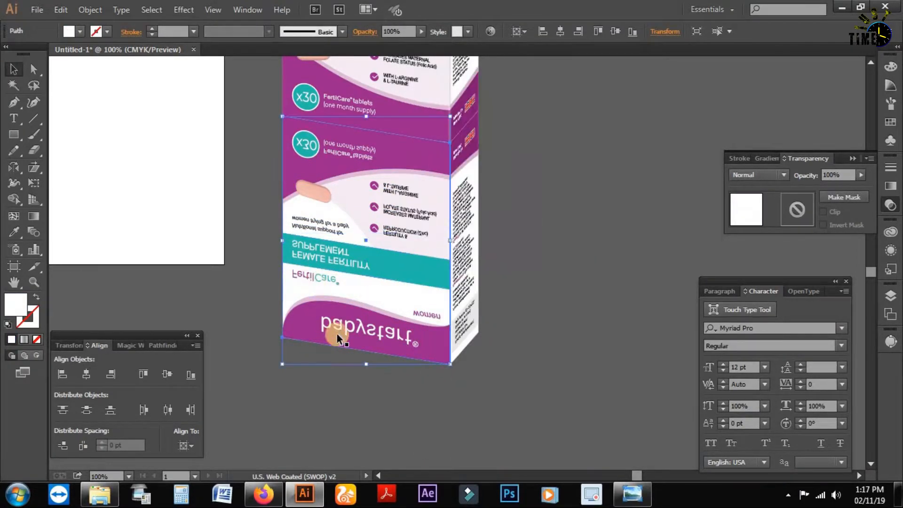
pyautogui.click(345, 360)
# Delete the babystart lettering, the purple wave and the pale pink band from the lower end of the flipped front panel.
pyautogui.click(357, 320)
pyautogui.press('Delete')
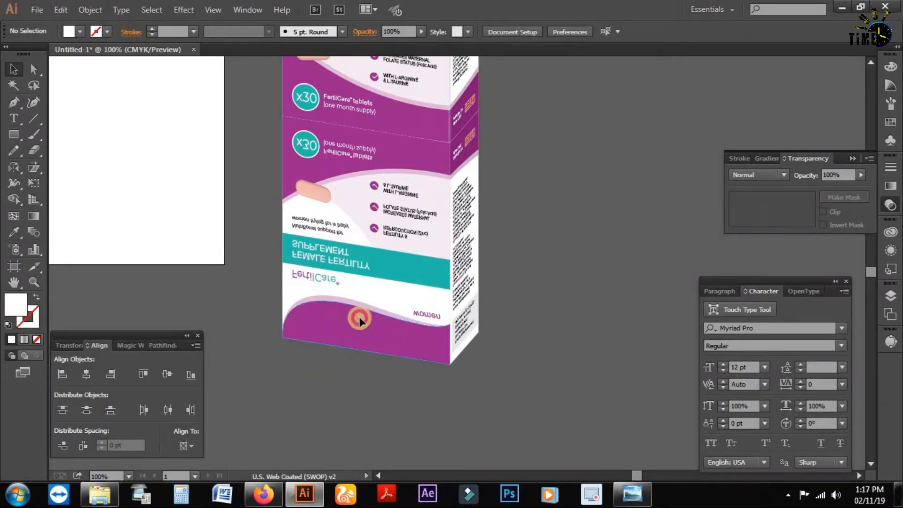
pyautogui.click(359, 317)
pyautogui.press('Delete')
pyautogui.click(359, 317)
pyautogui.press('Delete')
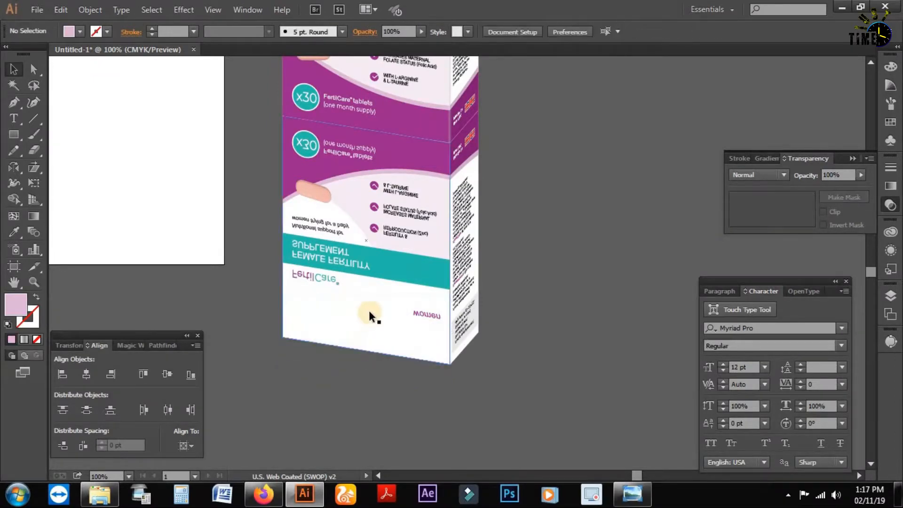
# Delete the FertilCare logo and the "women" text from the flipped front panel.
pyautogui.click(312, 281)
pyautogui.press('Delete')
pyautogui.click(417, 314)
pyautogui.press('Delete')
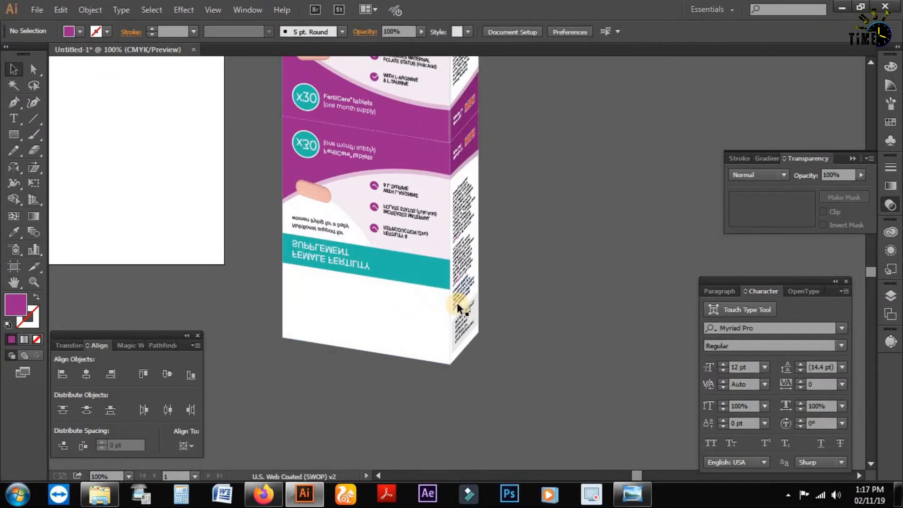
# Ungroup the flipped side panel's artwork, including its nested group, and deselect it.
pyautogui.click(456, 298)
pyautogui.rightClick(456, 298)
pyautogui.click(496, 376)
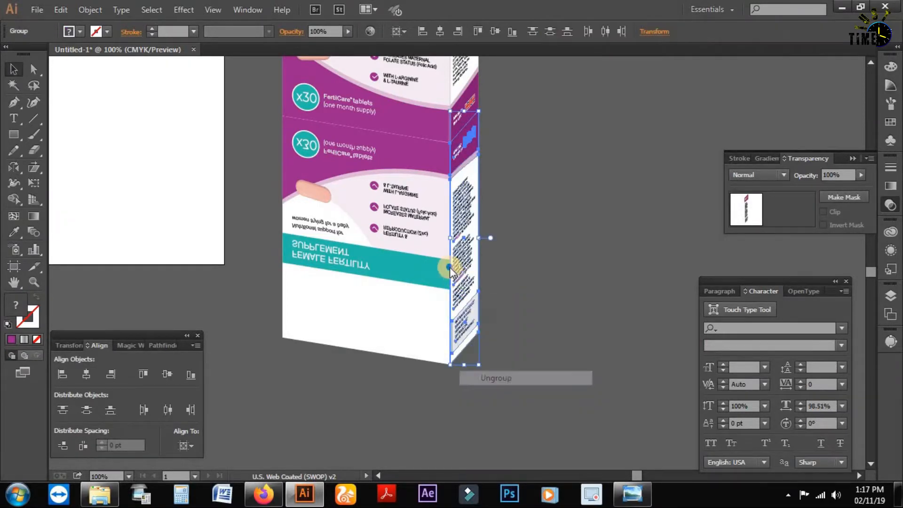
pyautogui.rightClick(450, 268)
pyautogui.click(483, 346)
pyautogui.click(479, 318)
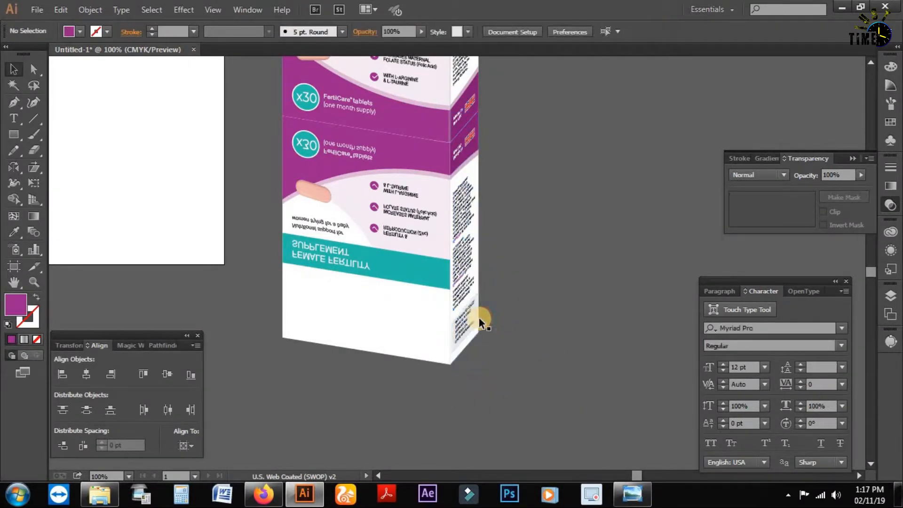
# Delete the two lowest blocks of small text from the flipped side panel.
pyautogui.click(464, 320)
pyautogui.press('Delete')
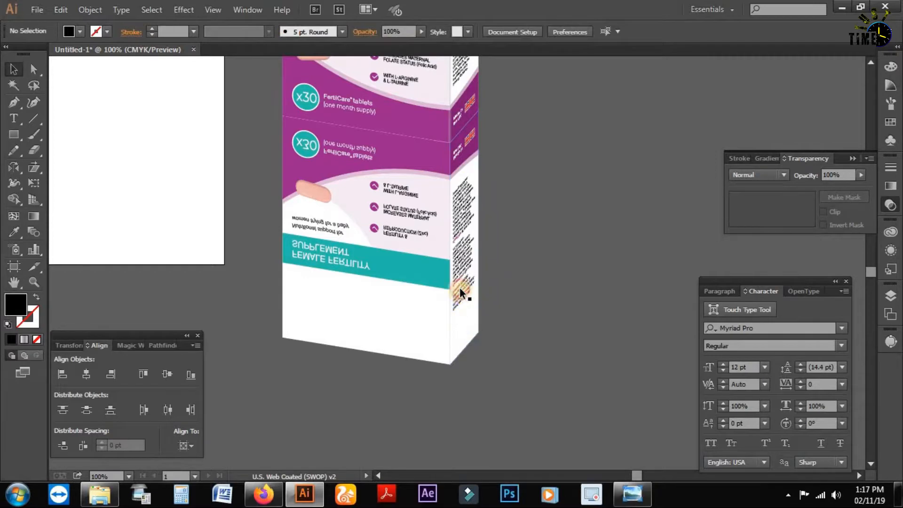
pyautogui.click(461, 270)
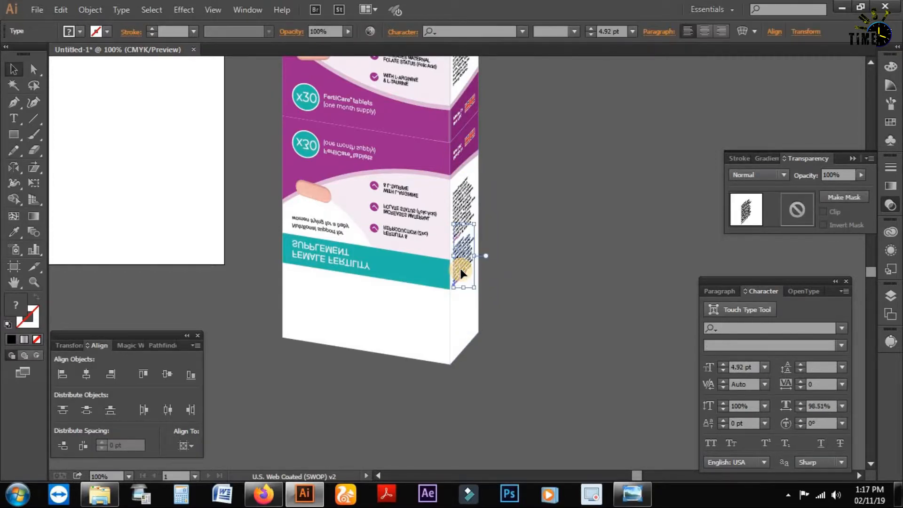
pyautogui.press('Delete')
# Delete the teal band and the "FEMALE FERTILITY" heading text from the flipped front panel.
pyautogui.click(360, 268)
pyautogui.press('Delete')
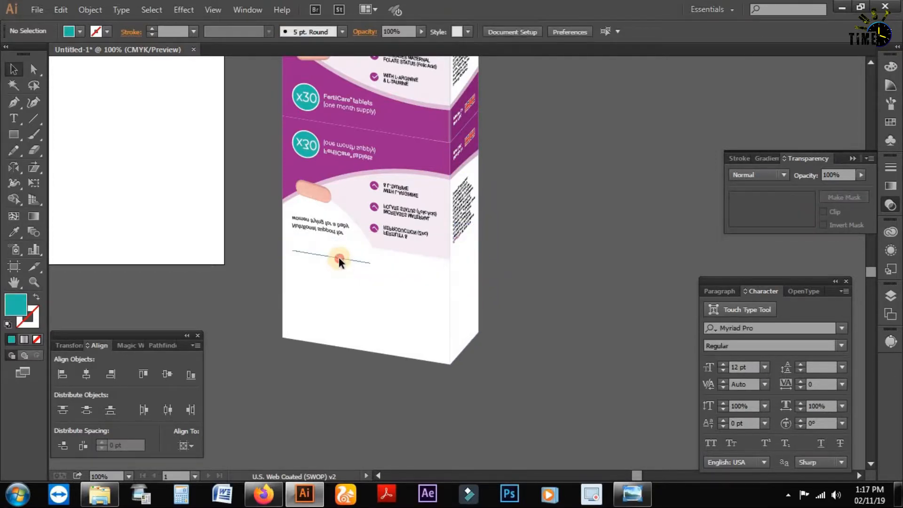
pyautogui.click(339, 258)
pyautogui.press('Delete')
# Expand the fill of the flipped pink tablet, with its gradient specified as 255 objects.
pyautogui.hotkey('ctrl', '+')
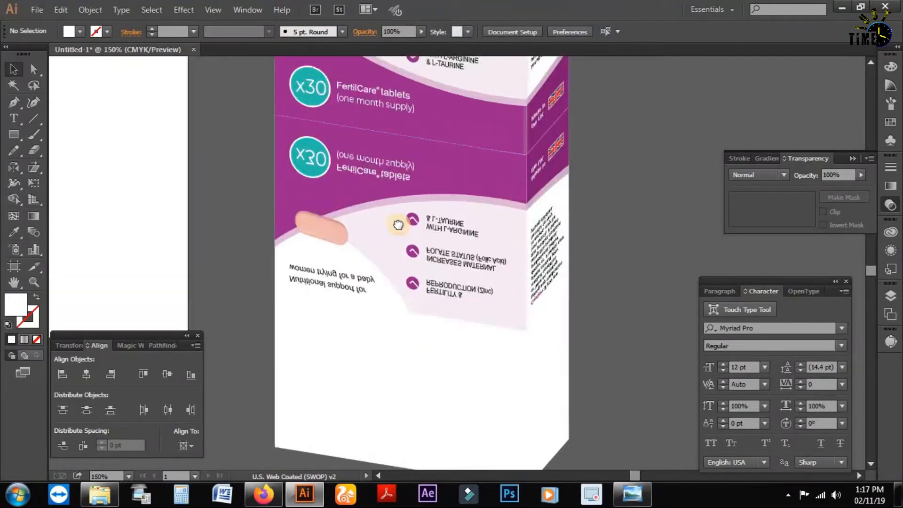
pyautogui.moveTo(398, 225); pyautogui.dragTo(417, 205)
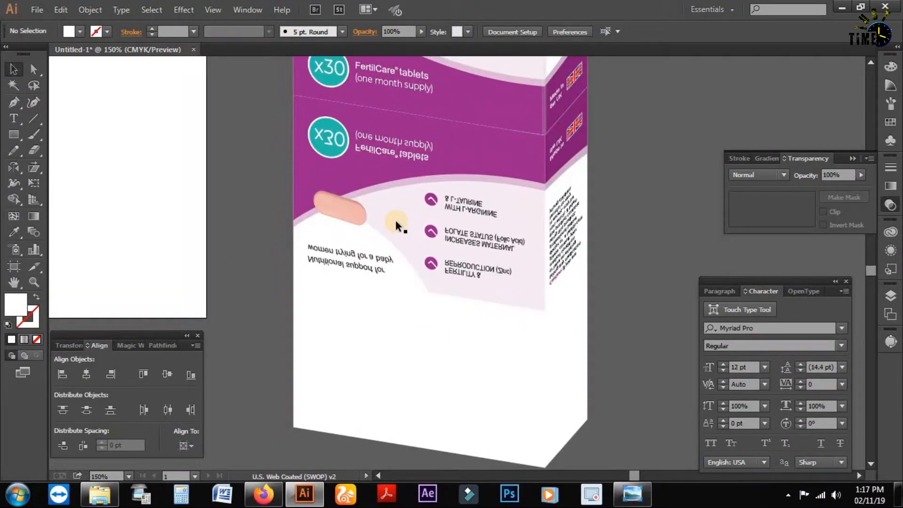
pyautogui.click(349, 216)
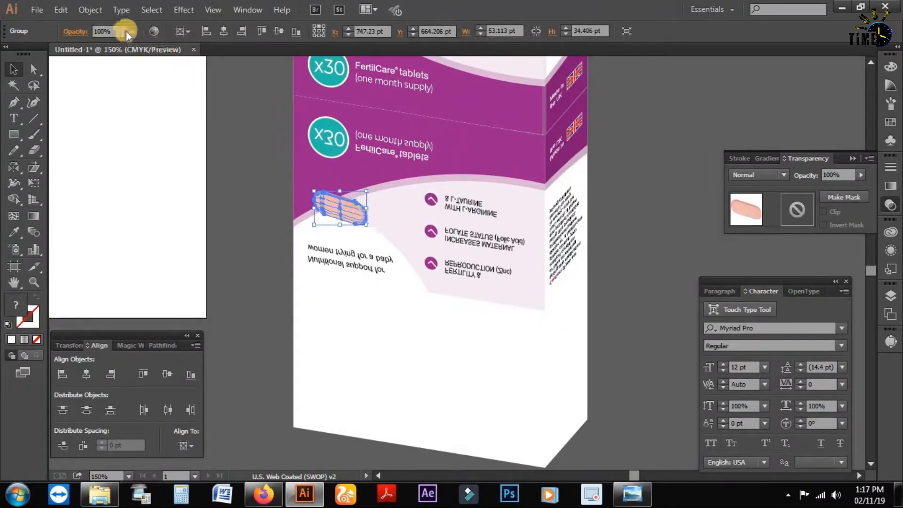
pyautogui.click(89, 9)
pyautogui.click(149, 151)
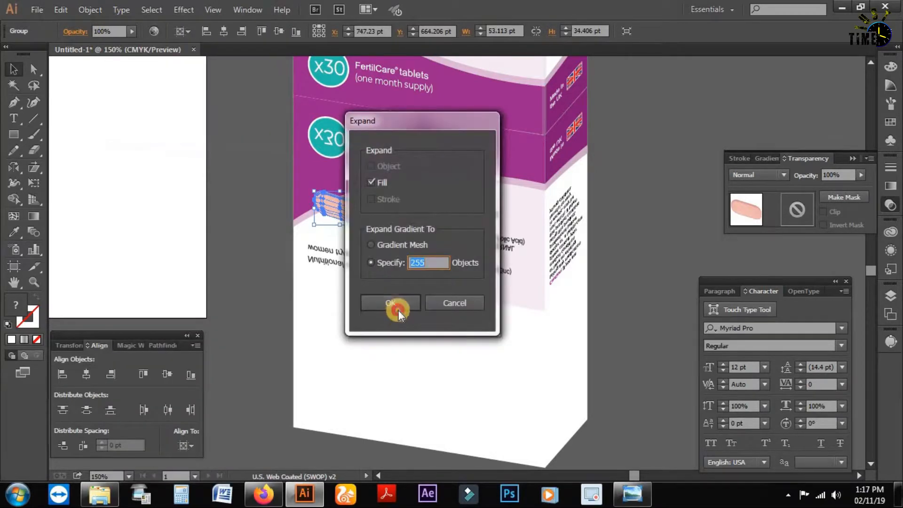
pyautogui.click(399, 302)
pyautogui.click(592, 273)
# Group all the flipped box artwork, including the side flag, the tablets text and the x30 circle.
pyautogui.moveTo(549, 269); pyautogui.dragTo(492, 240)
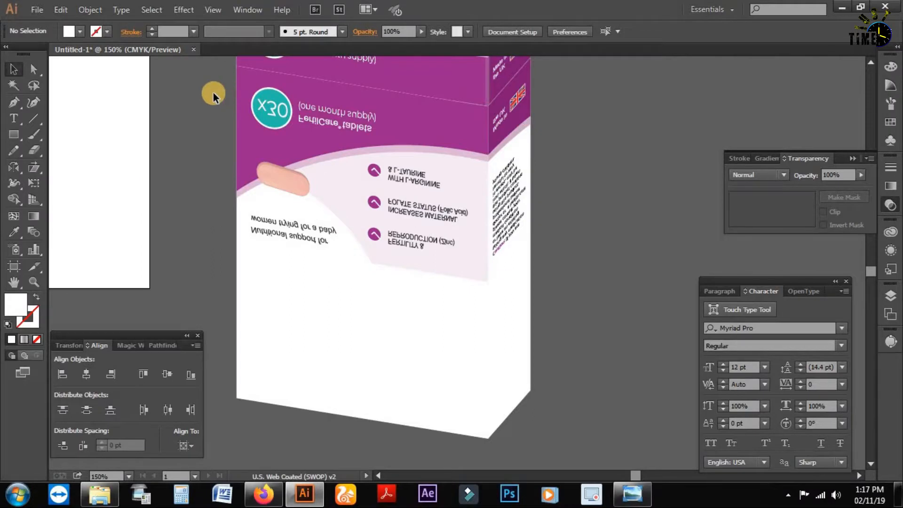
pyautogui.moveTo(216, 94); pyautogui.dragTo(595, 430)
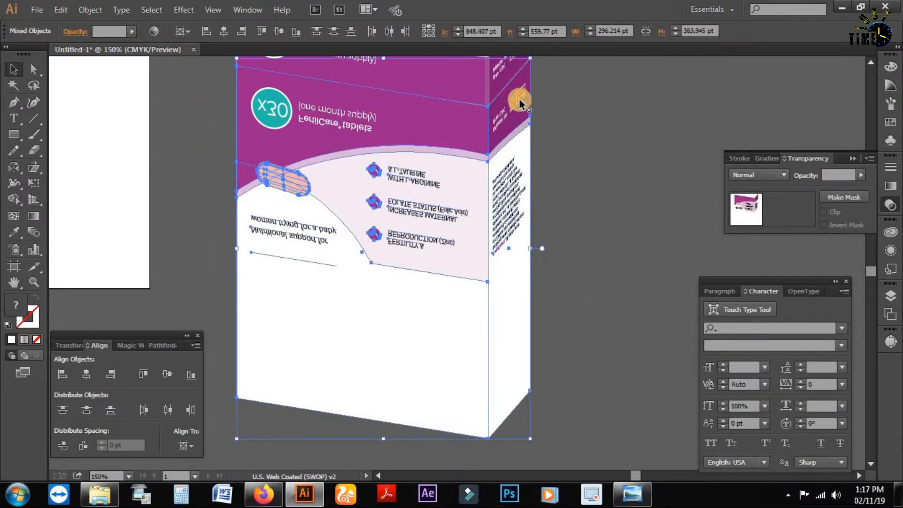
pyautogui.keyDown('shift'); pyautogui.click(499, 117); pyautogui.keyUp('shift')
pyautogui.keyDown('shift'); pyautogui.click(356, 132); pyautogui.keyUp('shift')
pyautogui.keyDown('shift'); pyautogui.click(271, 96); pyautogui.keyUp('shift')
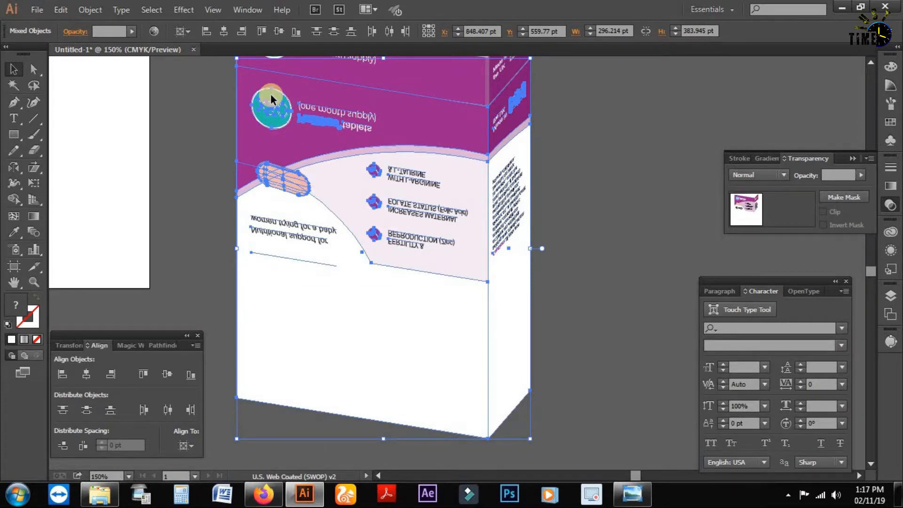
pyautogui.press('Delete')
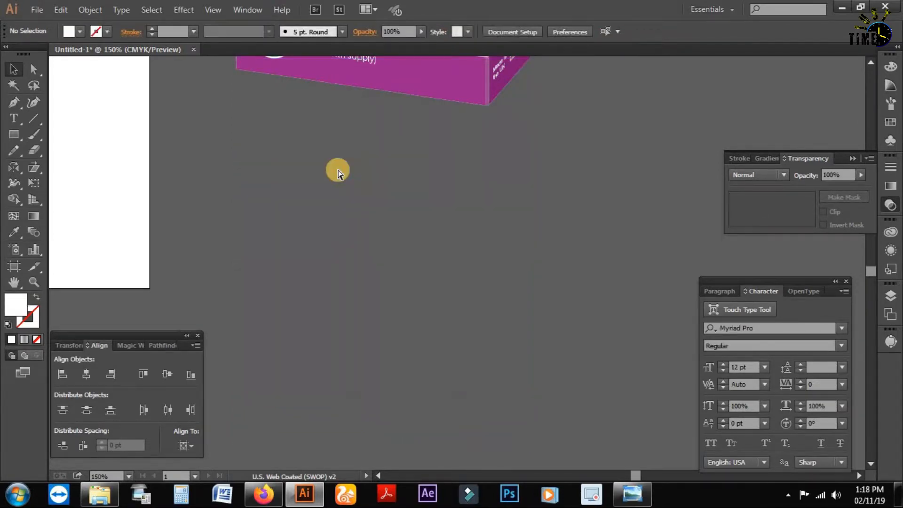
pyautogui.hotkey('ctrl', 'z')
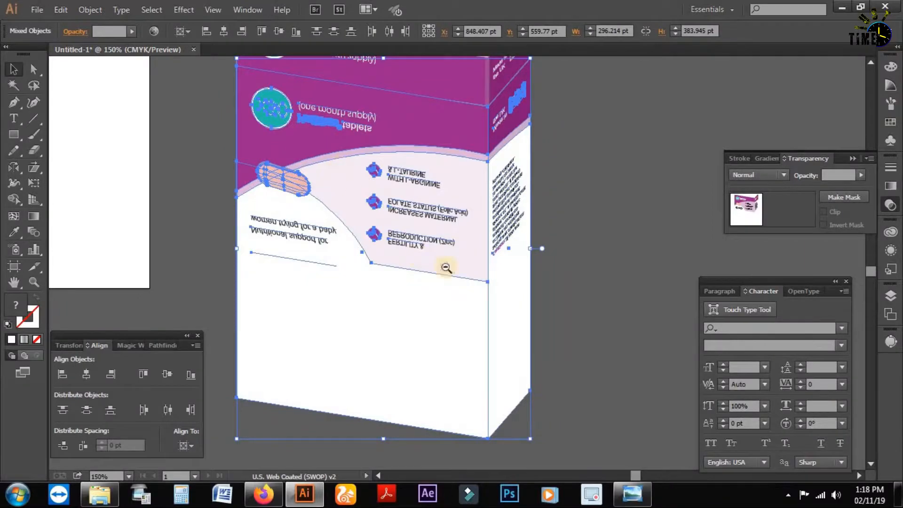
pyautogui.rightClick(402, 194)
pyautogui.click(441, 259)
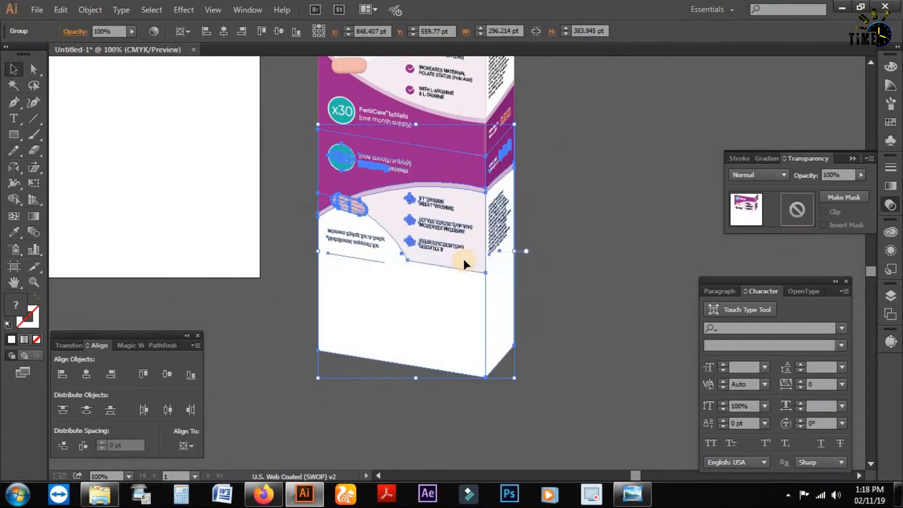
pyautogui.click(599, 210)
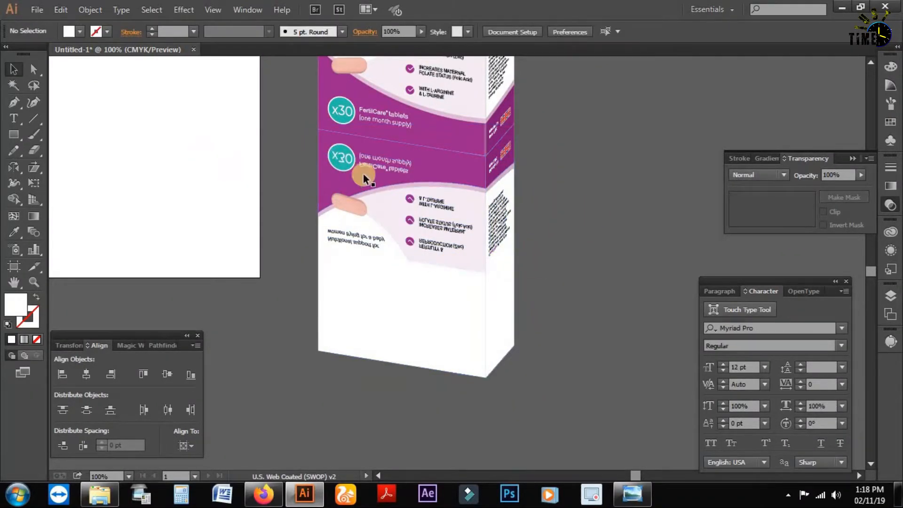
# Draw a horizontal line about 404 pt long across the flipped box through the tablet, and select it together with the box group.
pyautogui.moveTo(476, 193); pyautogui.dragTo(496, 235)
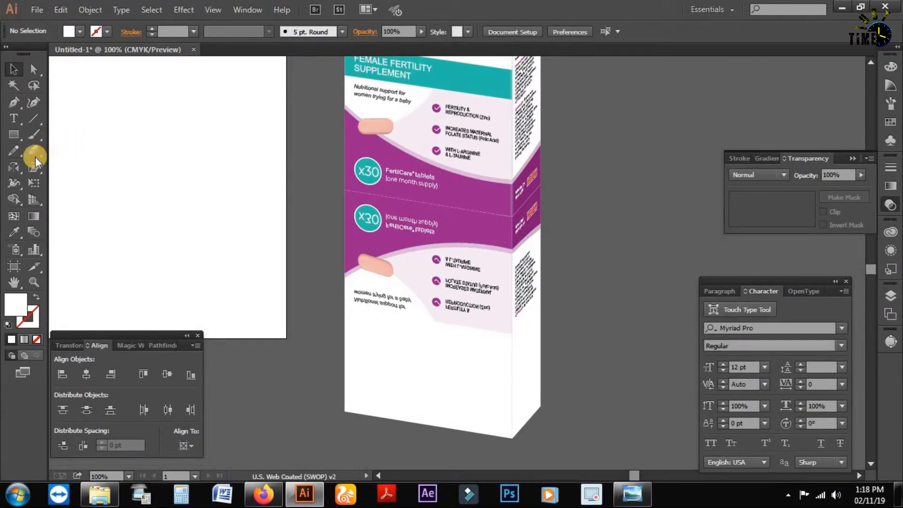
pyautogui.click(32, 122)
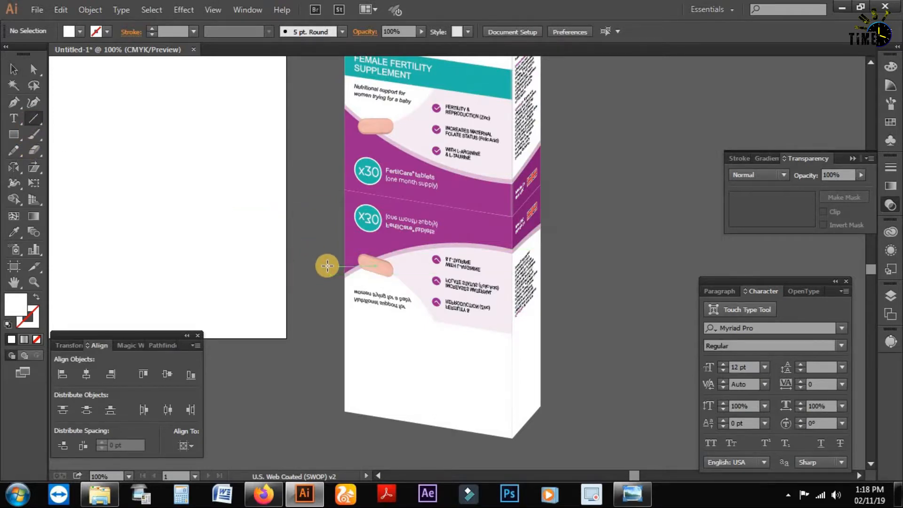
pyautogui.moveTo(316, 280); pyautogui.dragTo(585, 312)
pyautogui.press('v')
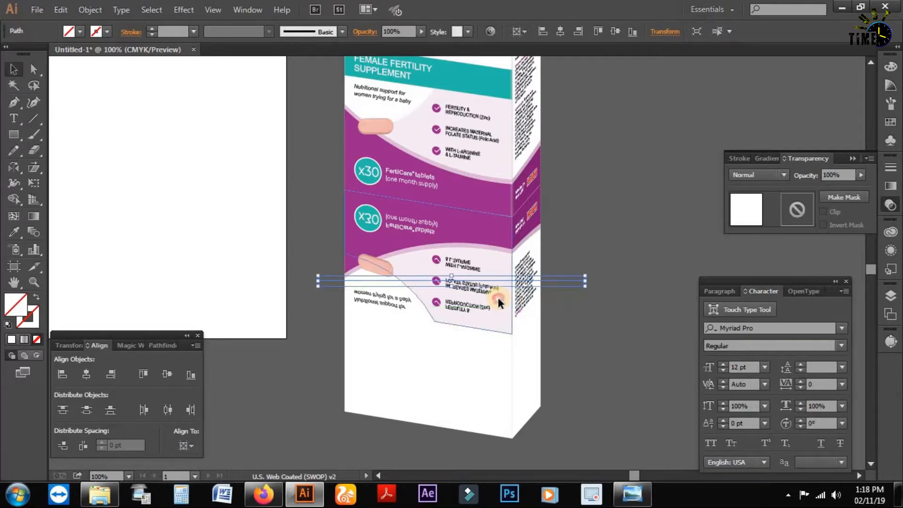
pyautogui.keyDown('shift'); pyautogui.click(498, 298); pyautogui.keyUp('shift')
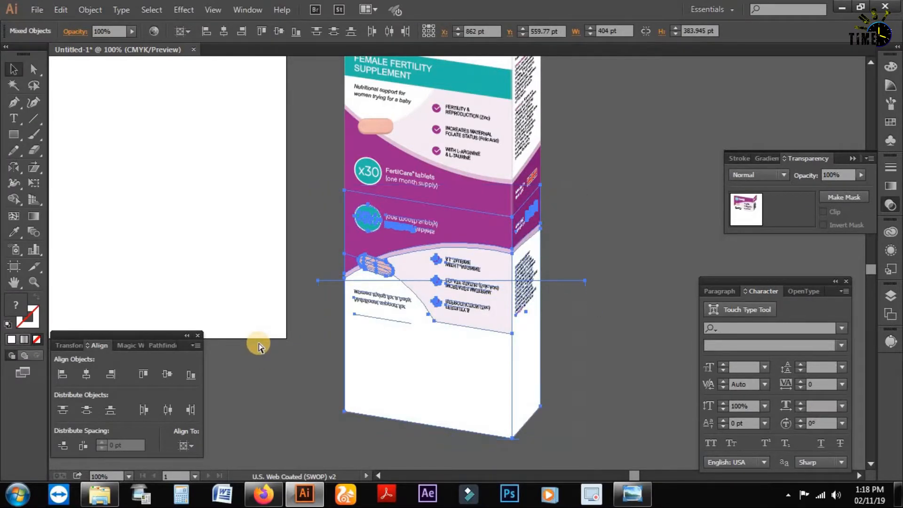
# Save the document on the Desktop as an Adobe Illustrator file named Packet.
pyautogui.hotkey('ctrl', 's')
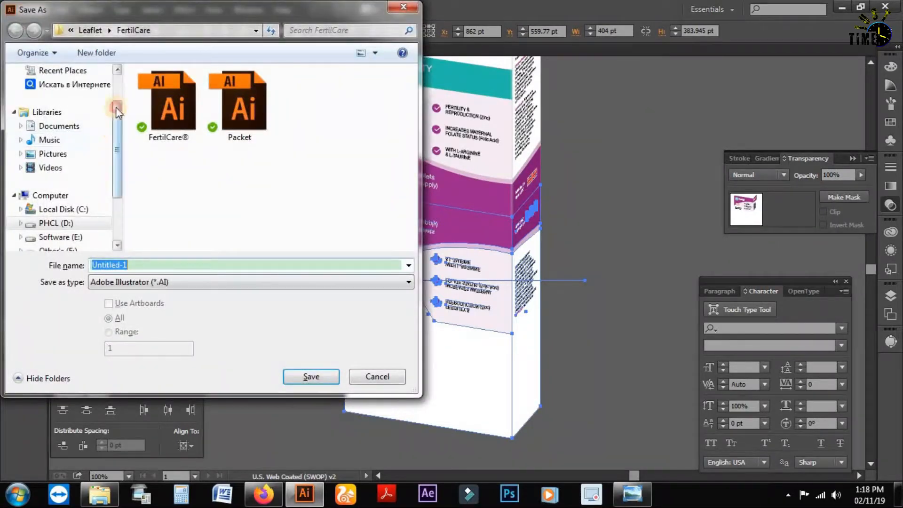
pyautogui.click(57, 105)
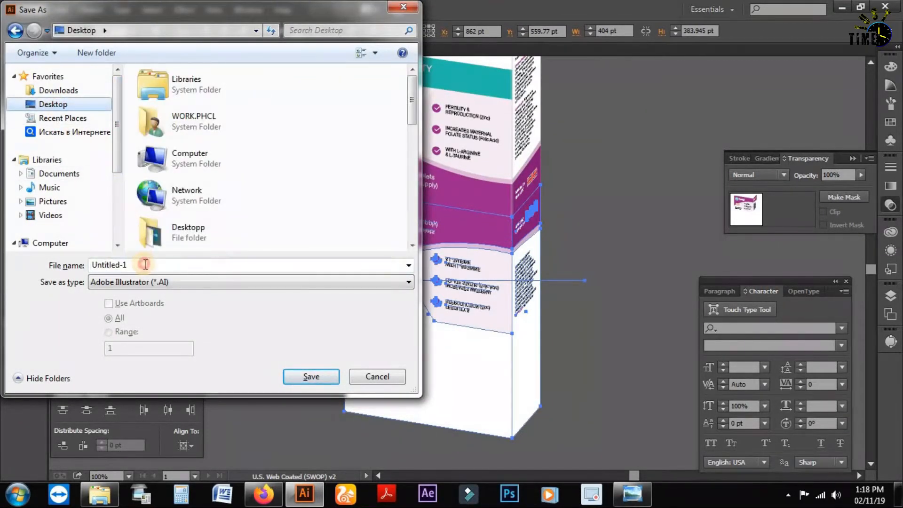
pyautogui.click(146, 264)
pyautogui.write('Packet')
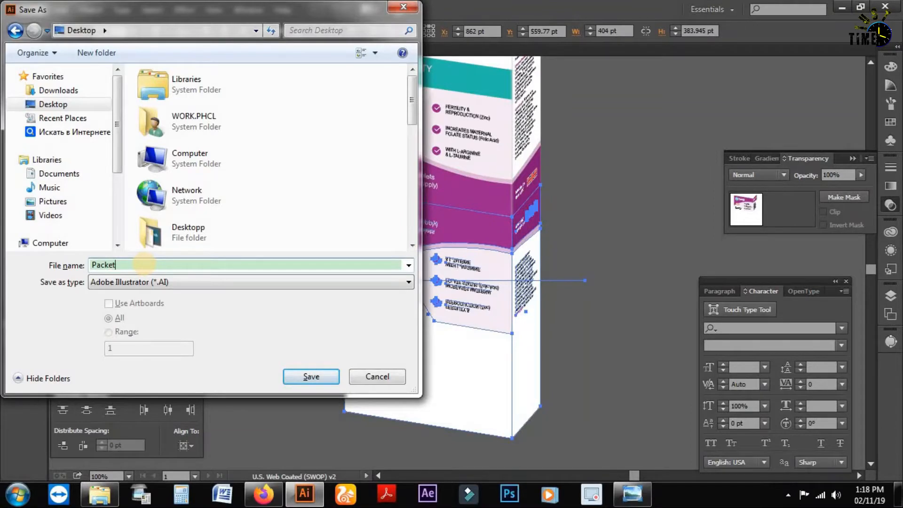
pyautogui.press('Return')
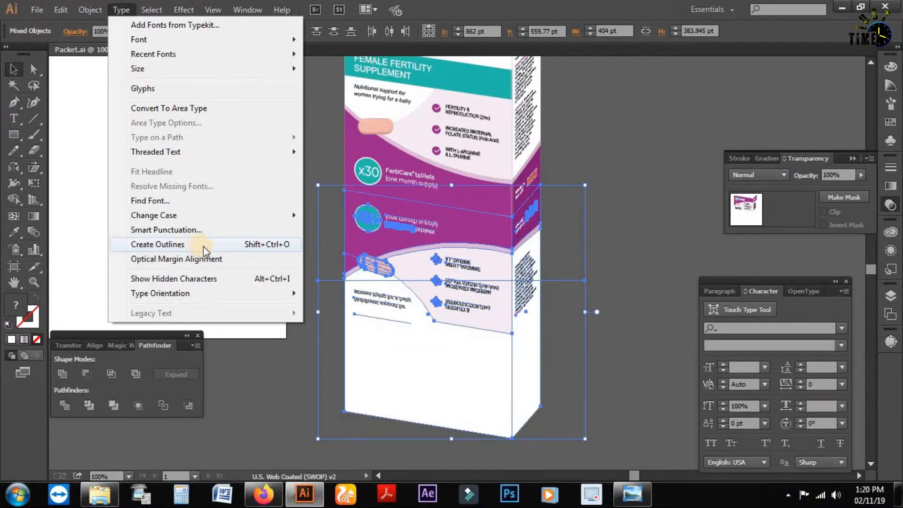
# Convert the flipped box's text to outlines and divide the artwork along the horizontal line with the Pathfinder Divide operation.
pyautogui.click(197, 247)
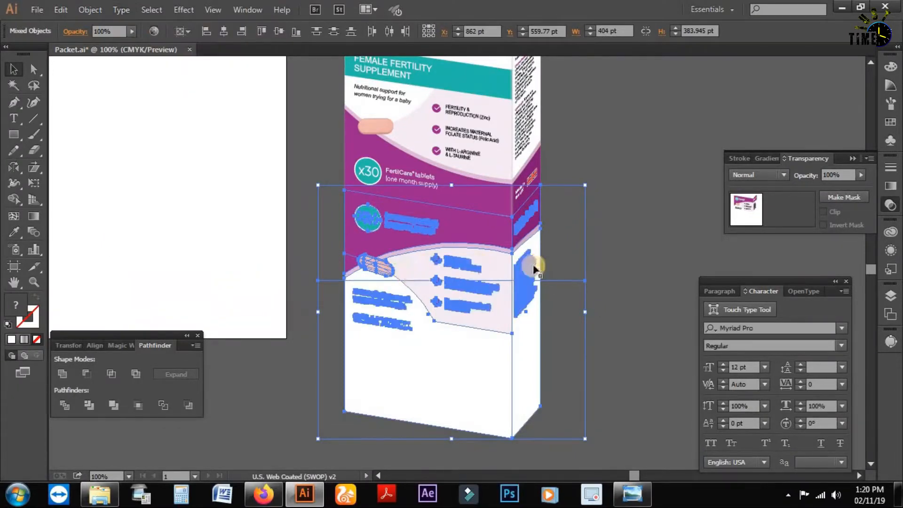
pyautogui.click(593, 328)
pyautogui.moveTo(538, 282); pyautogui.dragTo(338, 383)
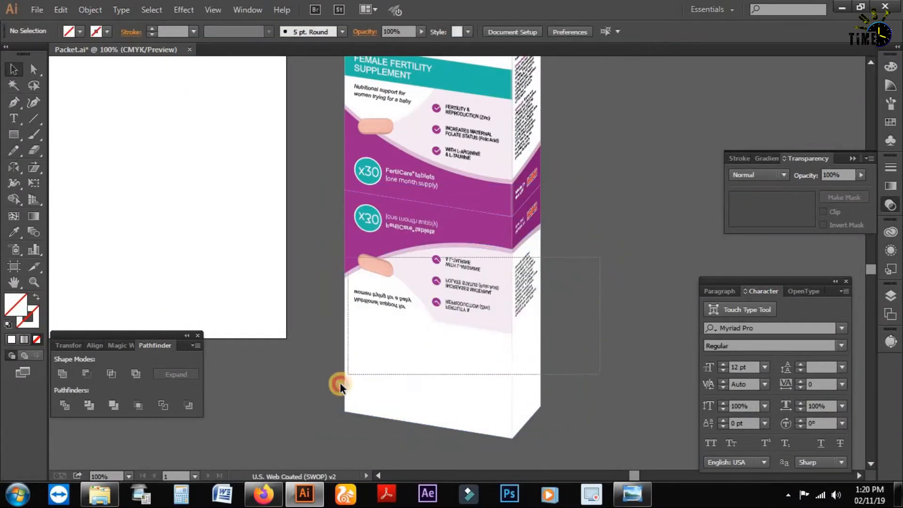
pyautogui.click(112, 405)
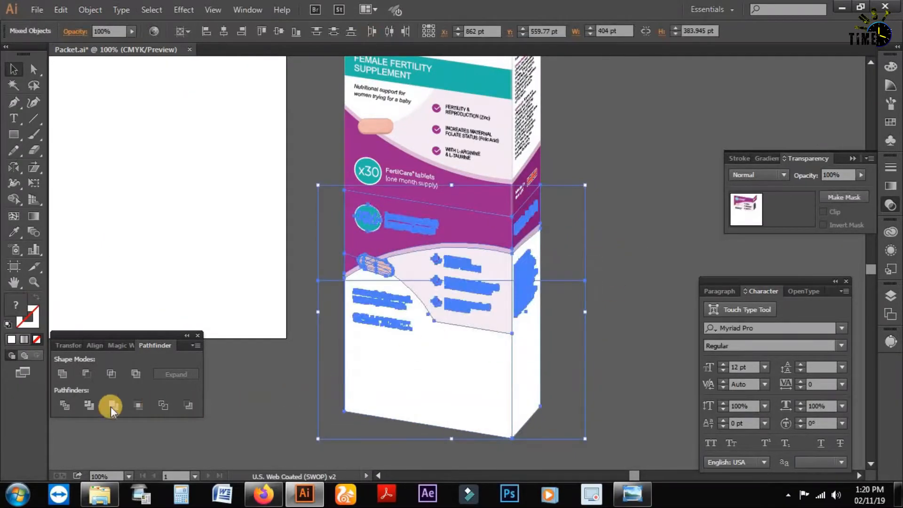
pyautogui.click(63, 405)
pyautogui.click(596, 305)
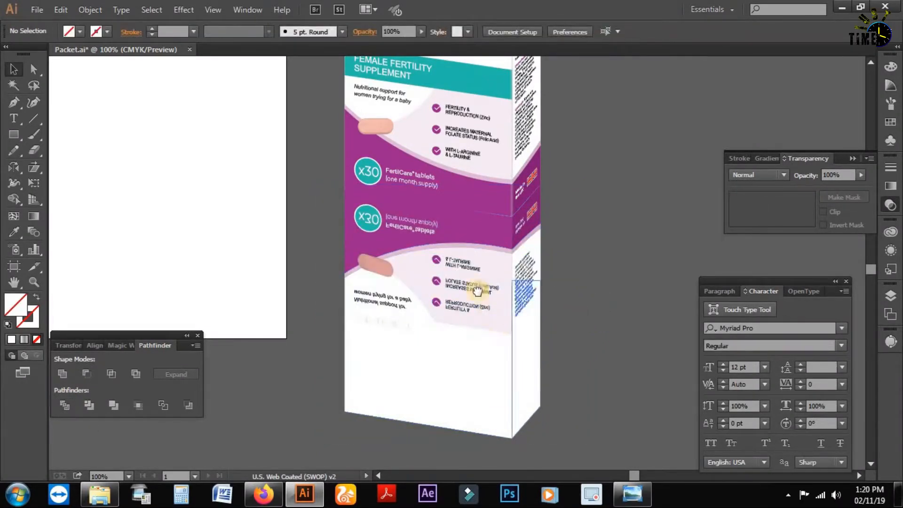
# Switch to outline view and delete the divided artwork below the horizontal cut line with the Direct Selection tool.
pyautogui.moveTo(477, 291); pyautogui.dragTo(455, 252)
pyautogui.rightClick(448, 229)
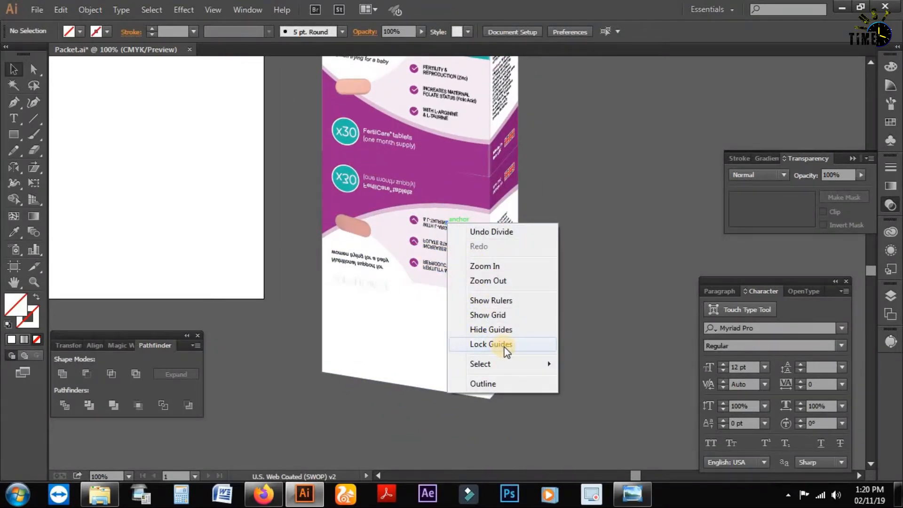
pyautogui.click(492, 382)
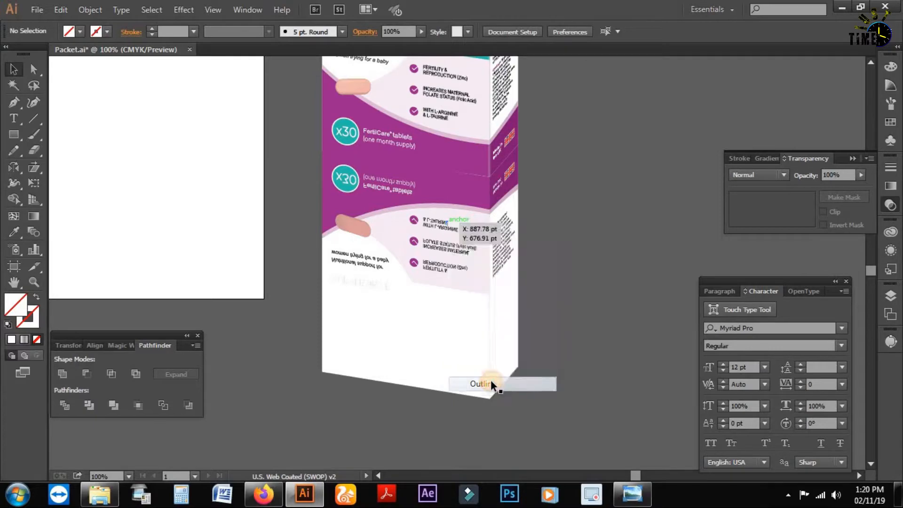
pyautogui.click(502, 265)
pyautogui.keyDown('ctrl'); pyautogui.click(473, 265); pyautogui.keyUp('ctrl')
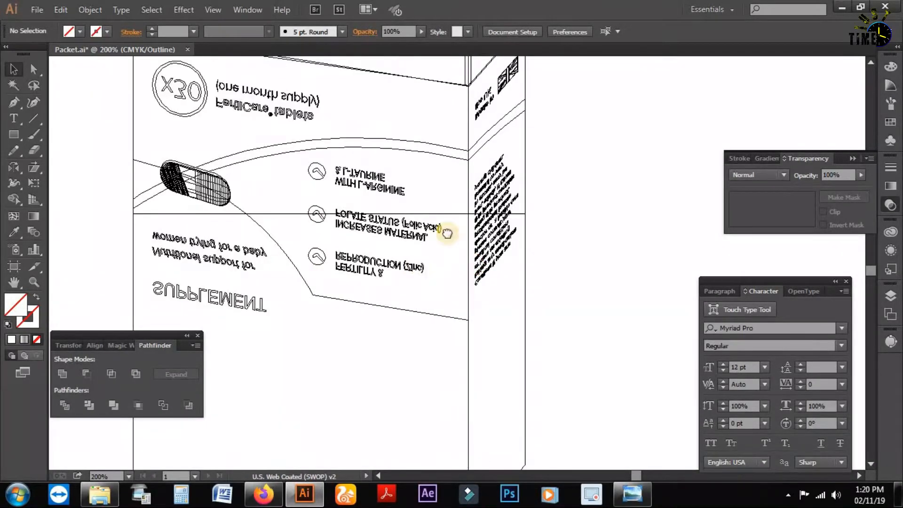
pyautogui.moveTo(446, 234); pyautogui.dragTo(507, 168)
pyautogui.click(32, 69)
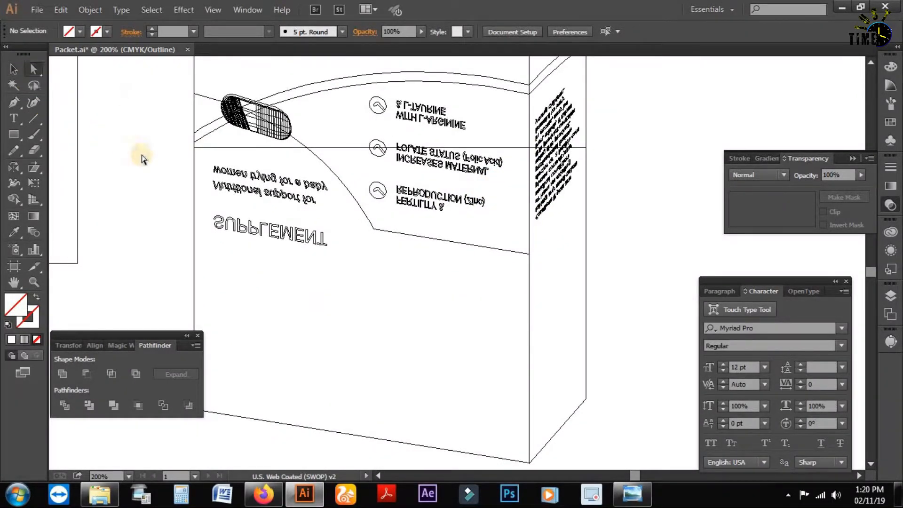
pyautogui.moveTo(170, 161); pyautogui.dragTo(614, 442)
pyautogui.press('Delete')
pyautogui.click(605, 421)
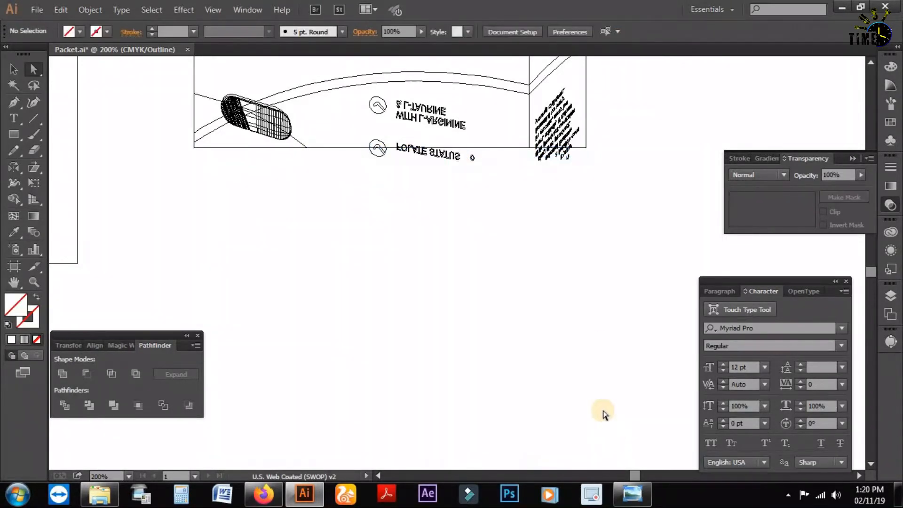
# Delete the leftover letter fragments sticking out below the cut line of the flipped front and side panels.
pyautogui.moveTo(648, 257); pyautogui.dragTo(174, 153)
pyautogui.press('Delete')
pyautogui.moveTo(652, 186); pyautogui.dragTo(610, 190)
pyautogui.press('Delete')
pyautogui.moveTo(687, 172); pyautogui.dragTo(606, 170)
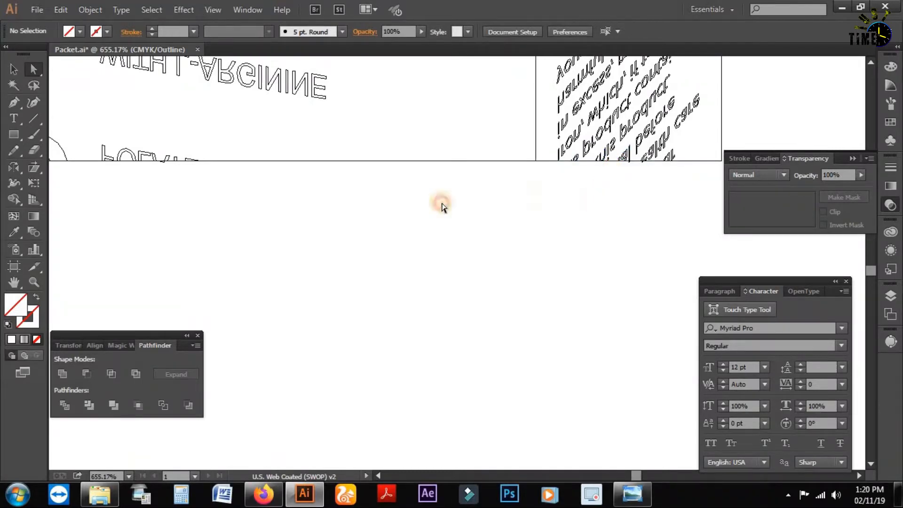
pyautogui.moveTo(196, 182); pyautogui.dragTo(148, 167)
# Return from outline view to the full-color preview with the whole trimmed reflection in view at 100%.
pyautogui.keyDown('ctrl'); pyautogui.keyDown('alt'); pyautogui.click(478, 214); pyautogui.keyUp('alt'); pyautogui.keyUp('ctrl')
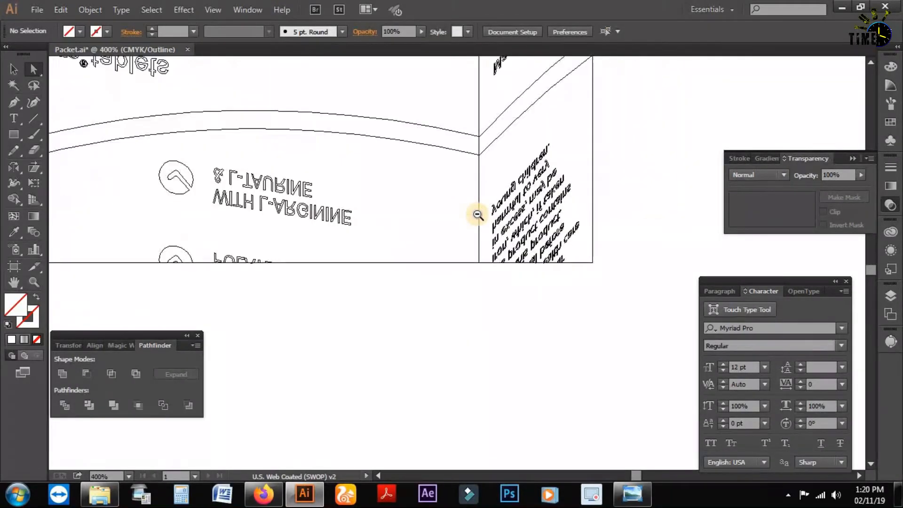
pyautogui.keyDown('ctrl'); pyautogui.keyDown('alt'); pyautogui.click(478, 214); pyautogui.keyUp('alt'); pyautogui.keyUp('ctrl')
pyautogui.keyDown('ctrl'); pyautogui.keyDown('alt'); pyautogui.click(478, 214); pyautogui.keyUp('alt'); pyautogui.keyUp('ctrl')
pyautogui.keyDown('ctrl'); pyautogui.keyDown('alt'); pyautogui.click(478, 214); pyautogui.keyUp('alt'); pyautogui.keyUp('ctrl')
pyautogui.keyDown('ctrl'); pyautogui.keyDown('alt'); pyautogui.click(478, 215); pyautogui.keyUp('alt'); pyautogui.keyUp('ctrl')
pyautogui.moveTo(410, 241); pyautogui.dragTo(438, 209)
pyautogui.press('v')
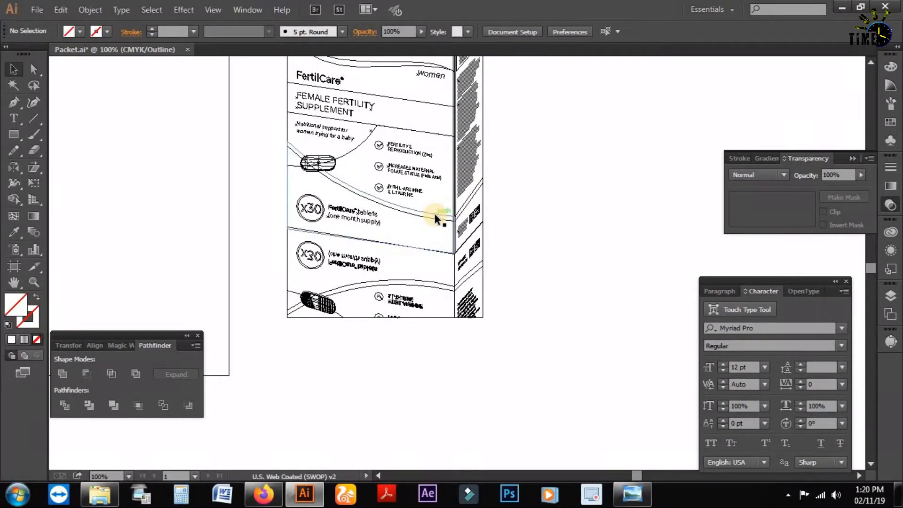
pyautogui.rightClick(435, 218)
pyautogui.click(476, 375)
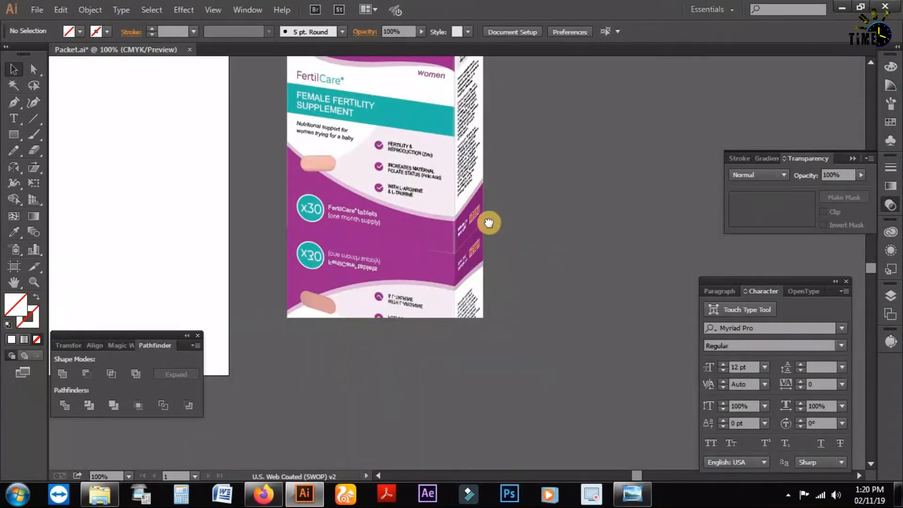
# Start a Pen tool outline over the reflection, tracing its left edge and the front panel's bottom edge to the box corner.
pyautogui.moveTo(490, 222); pyautogui.dragTo(522, 263)
pyautogui.click(450, 330)
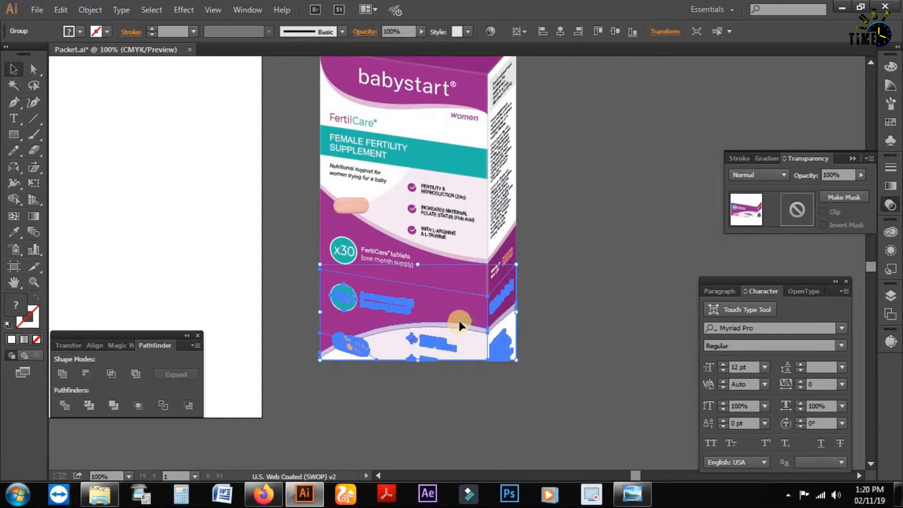
pyautogui.press('p')
pyautogui.keyDown('ctrl'); pyautogui.click(418, 328); pyautogui.keyUp('ctrl')
pyautogui.keyDown('ctrl'); pyautogui.click(417, 329); pyautogui.keyUp('ctrl')
pyautogui.moveTo(367, 310); pyautogui.dragTo(338, 328)
pyautogui.press('v')
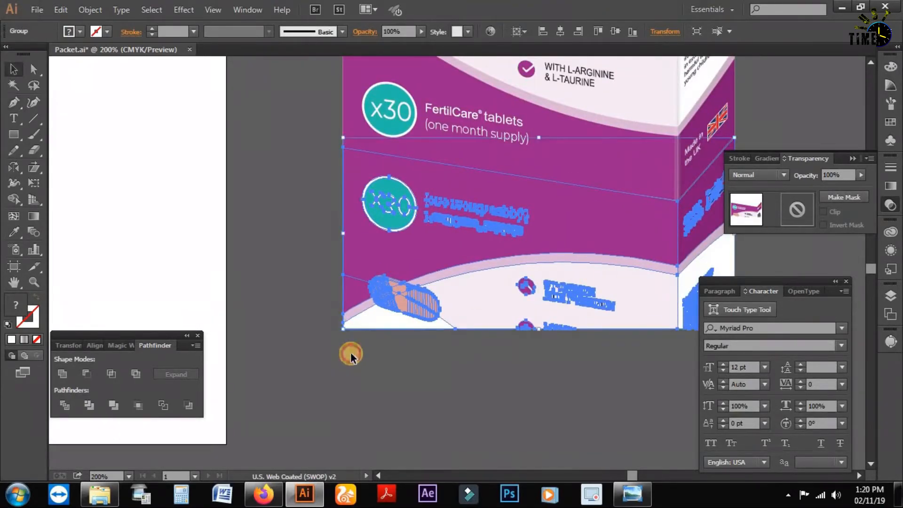
pyautogui.click(351, 354)
pyautogui.press('p')
pyautogui.click(343, 329)
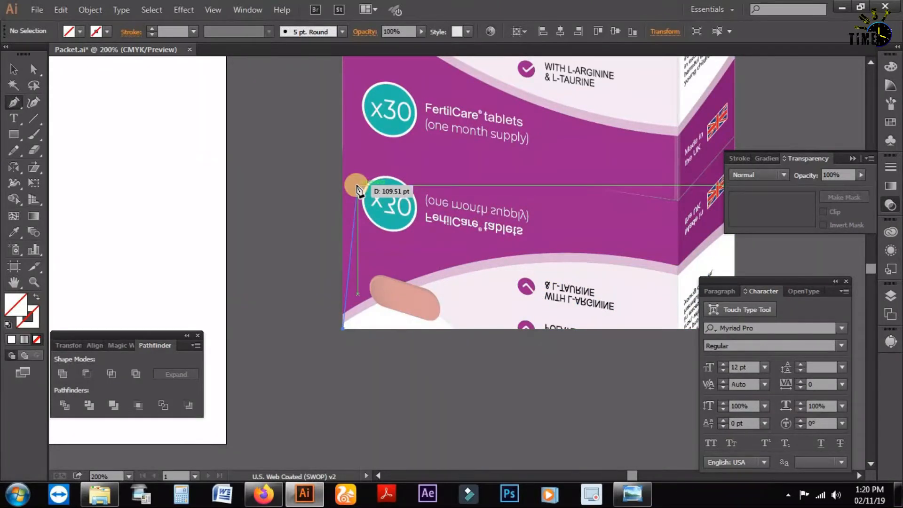
pyautogui.click(343, 148)
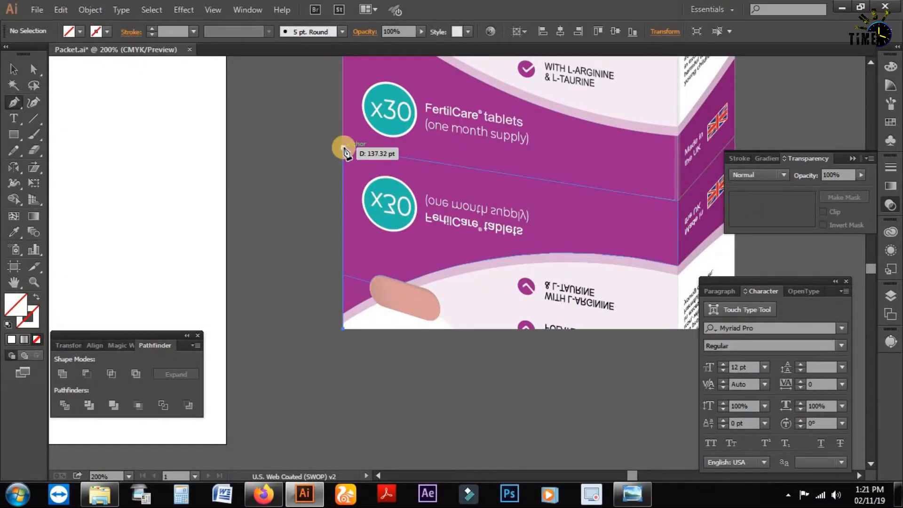
pyautogui.click(678, 203)
# Continue the outline along the side panel's bottom edge and down the reflection's right side, closing it at the lower-left corner.
pyautogui.moveTo(691, 191); pyautogui.dragTo(508, 220)
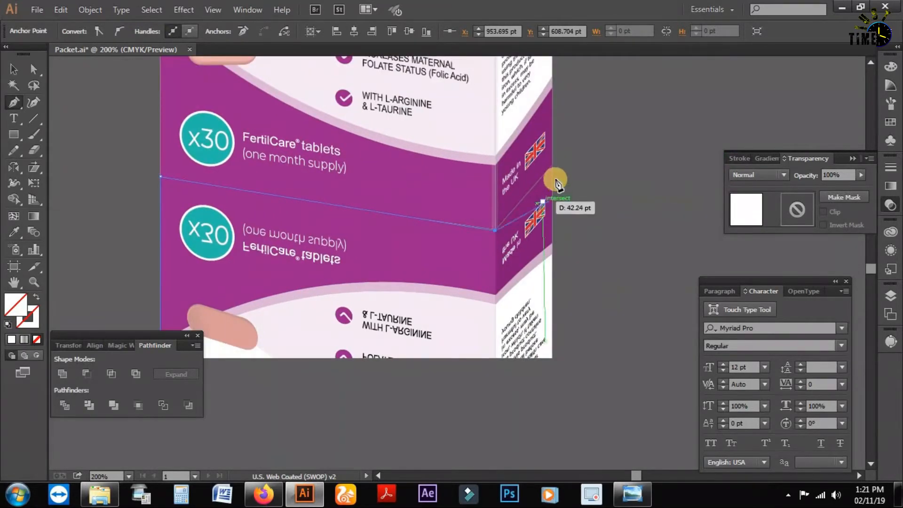
pyautogui.click(552, 167)
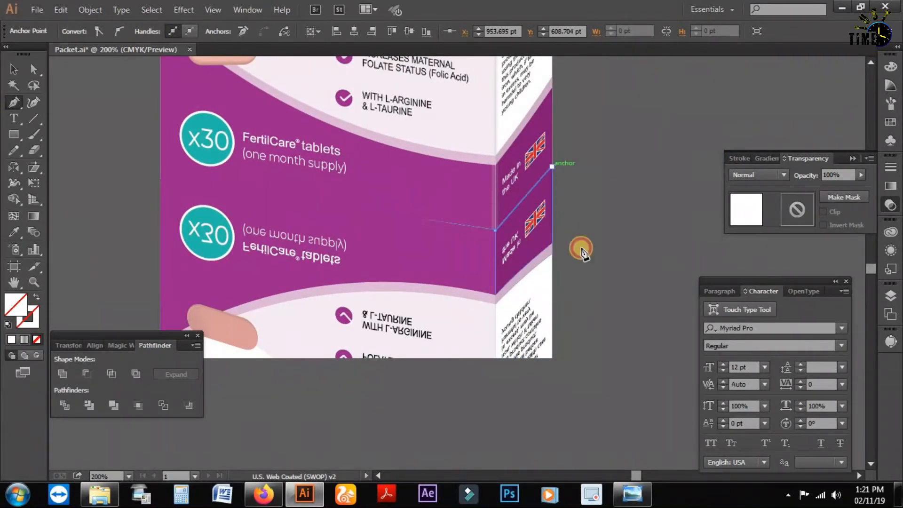
pyautogui.click(551, 358)
pyautogui.moveTo(485, 343); pyautogui.dragTo(630, 323)
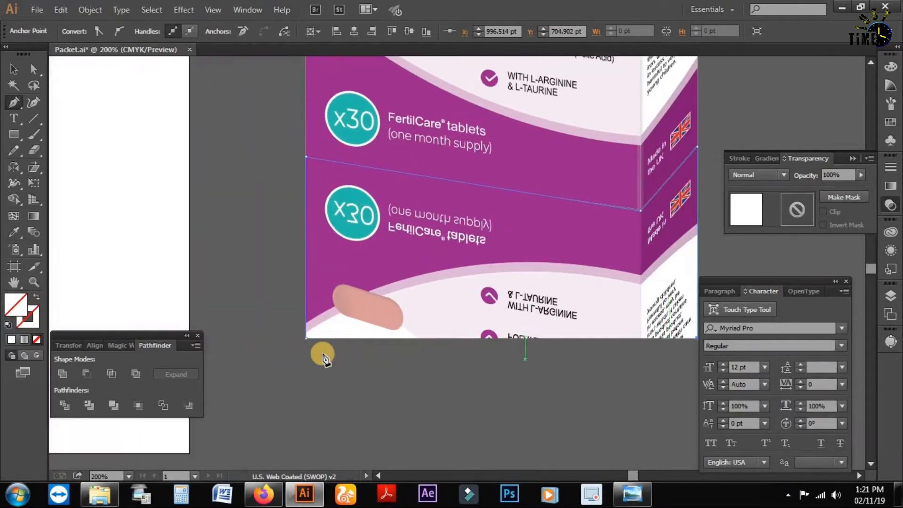
pyautogui.click(306, 338)
pyautogui.press('v')
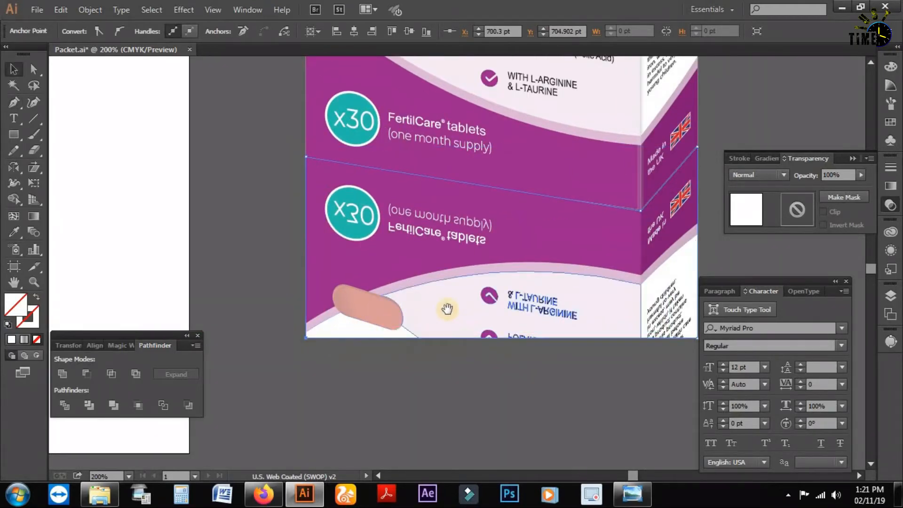
# Fill the outlined shape over the reflection with black and deselect it.
pyautogui.moveTo(448, 309); pyautogui.dragTo(365, 302)
pyautogui.click(888, 123)
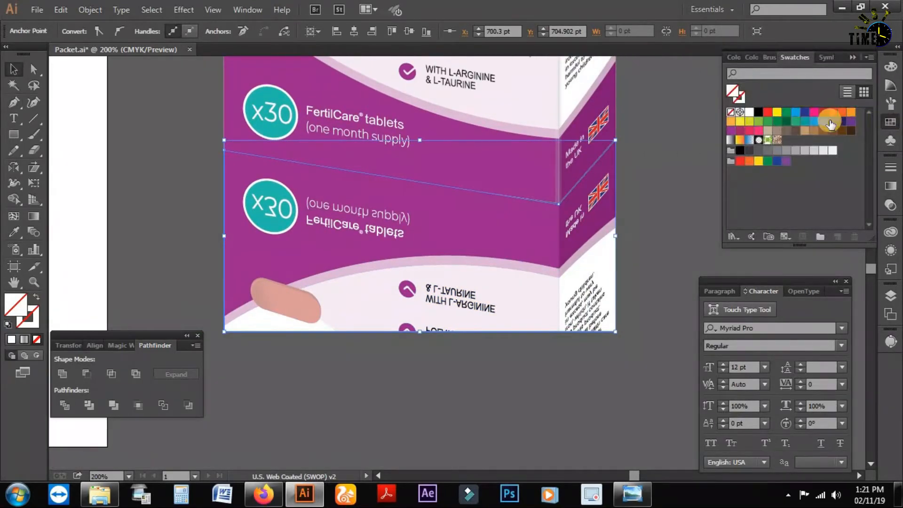
pyautogui.click(759, 113)
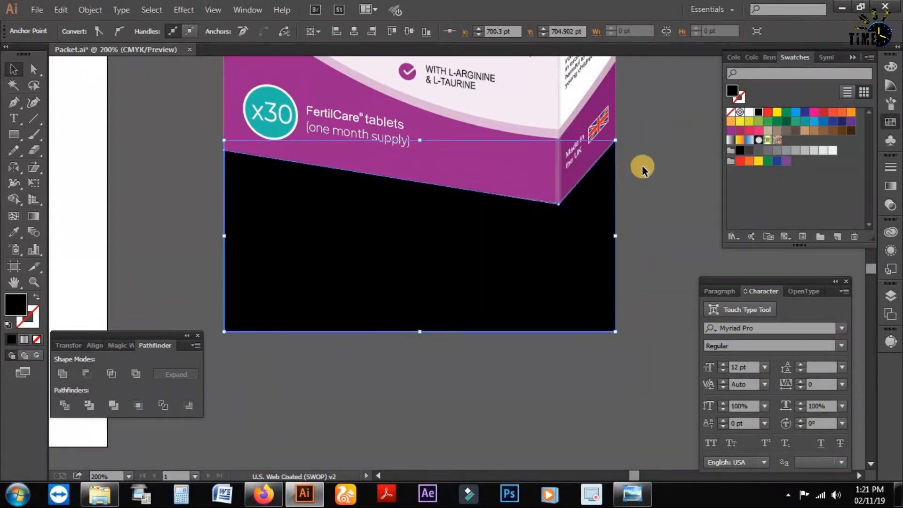
pyautogui.click(642, 168)
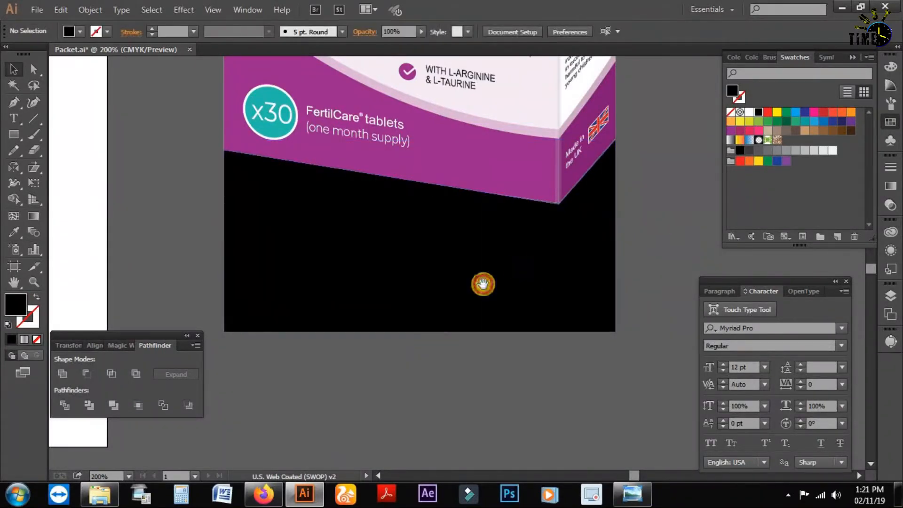
pyautogui.hotkey('ctrl', '-')
# Cut the black shape to the clipboard and make an opacity mask on the reflection group.
pyautogui.rightClick(357, 241)
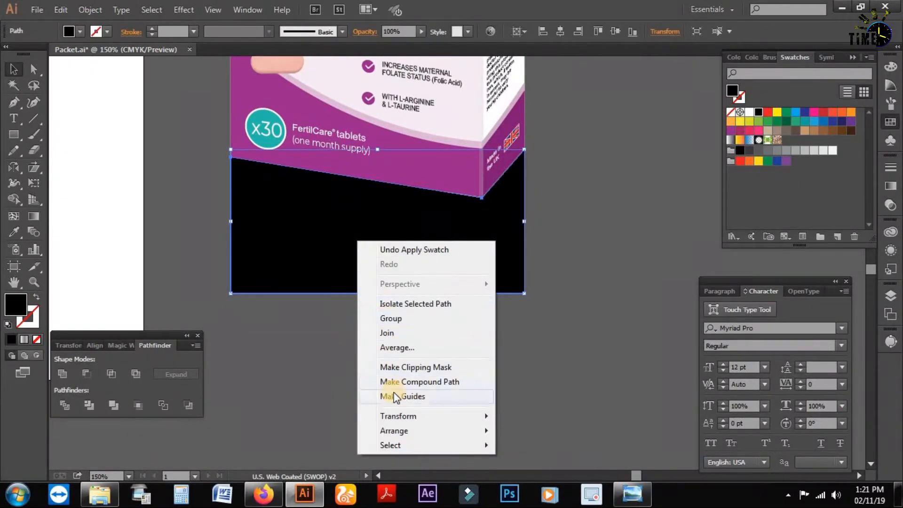
pyautogui.click(63, 10)
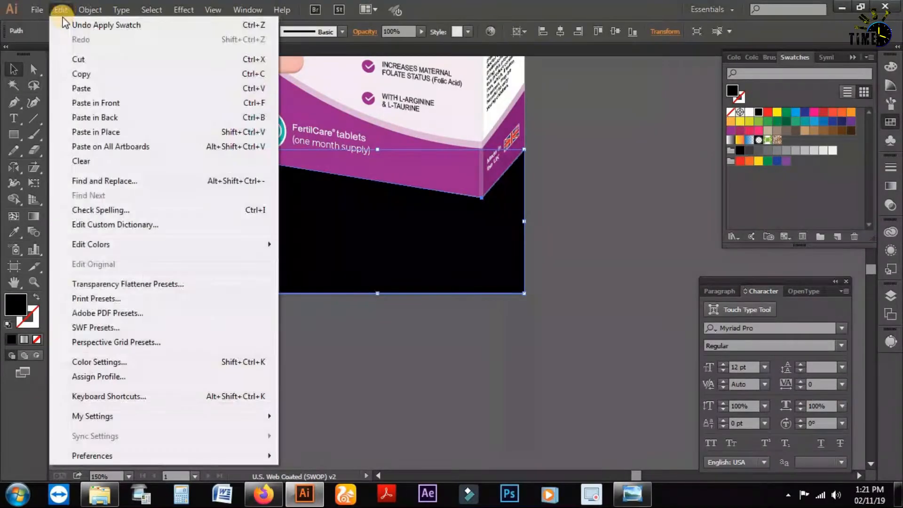
pyautogui.click(77, 60)
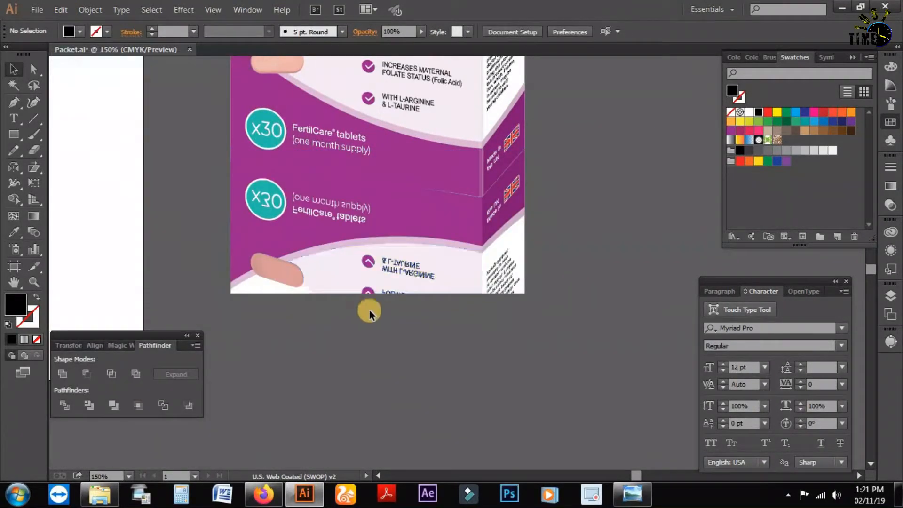
pyautogui.click(408, 232)
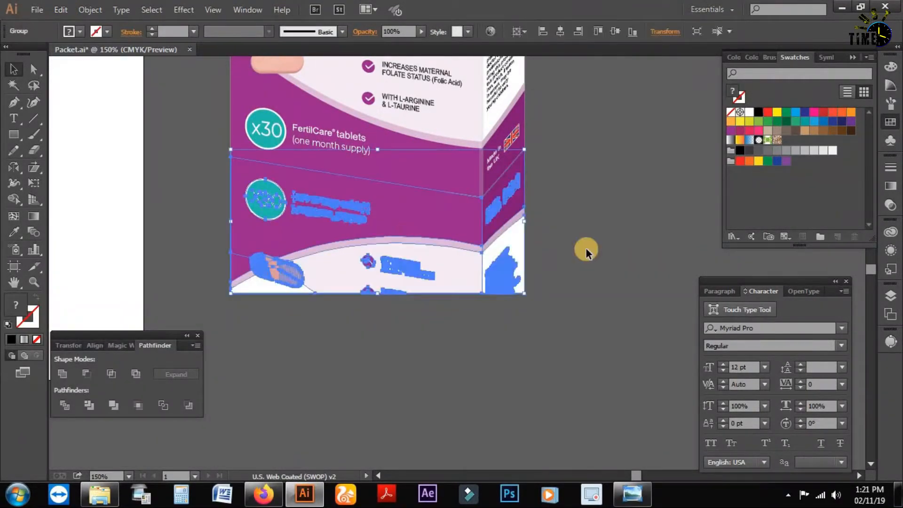
pyautogui.click(890, 206)
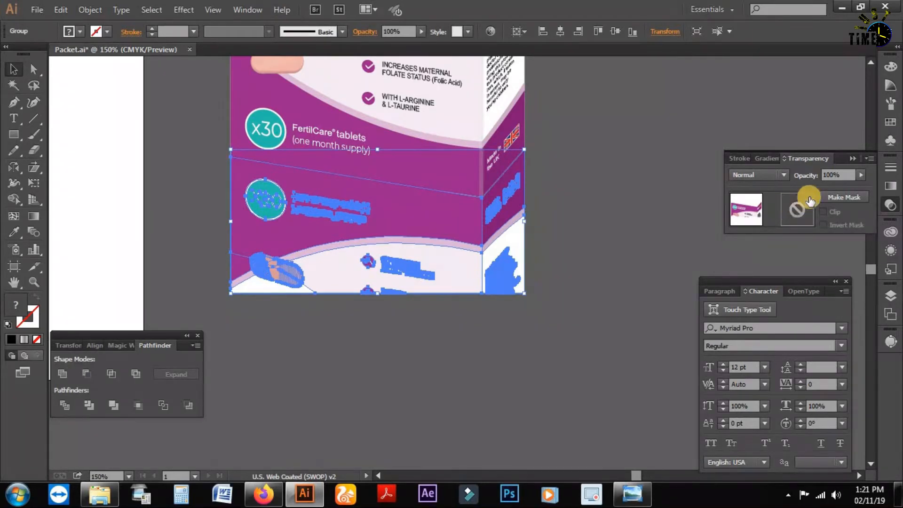
pyautogui.click(831, 193)
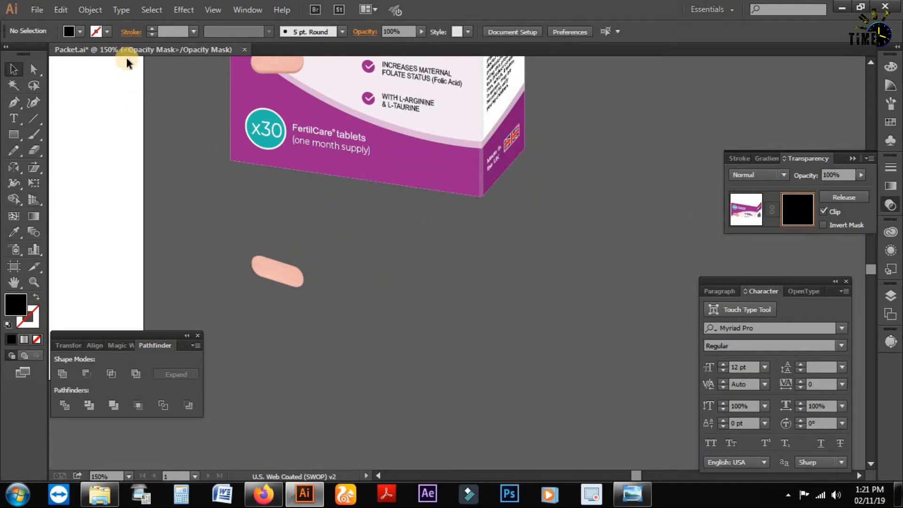
# Paste the cut shape in place inside the opacity mask and fill it with the White, Black linear gradient.
pyautogui.click(62, 9)
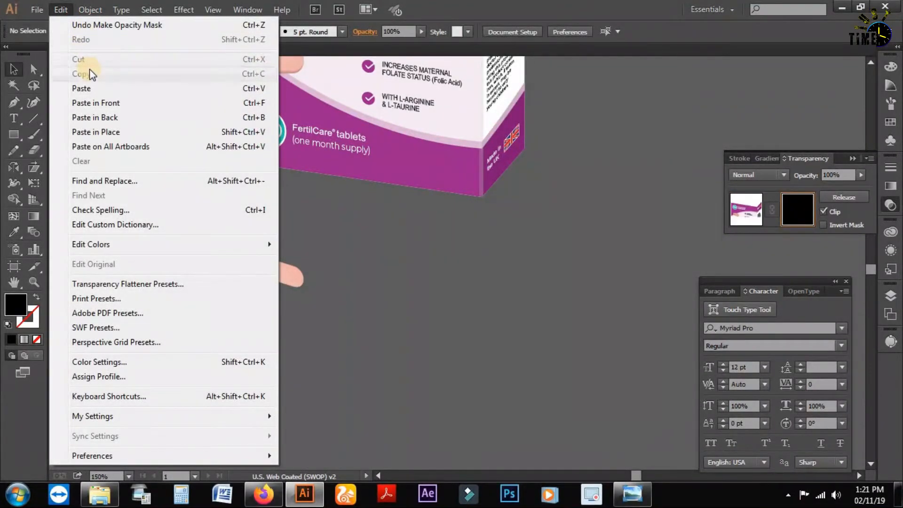
pyautogui.click(118, 132)
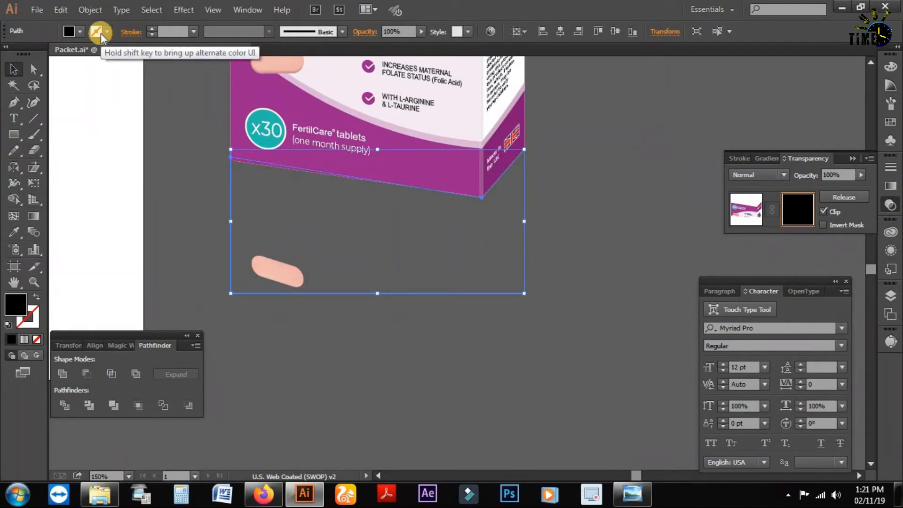
pyautogui.click(769, 159)
pyautogui.click(753, 177)
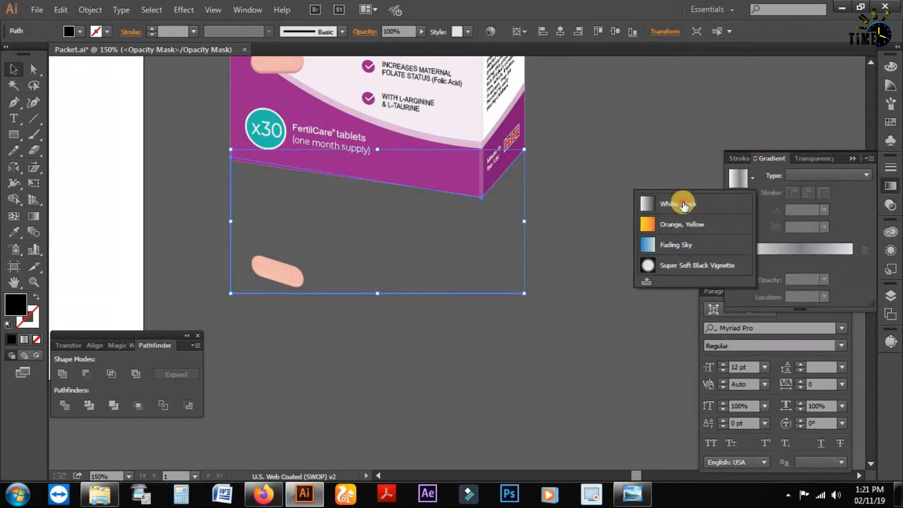
pyautogui.click(683, 205)
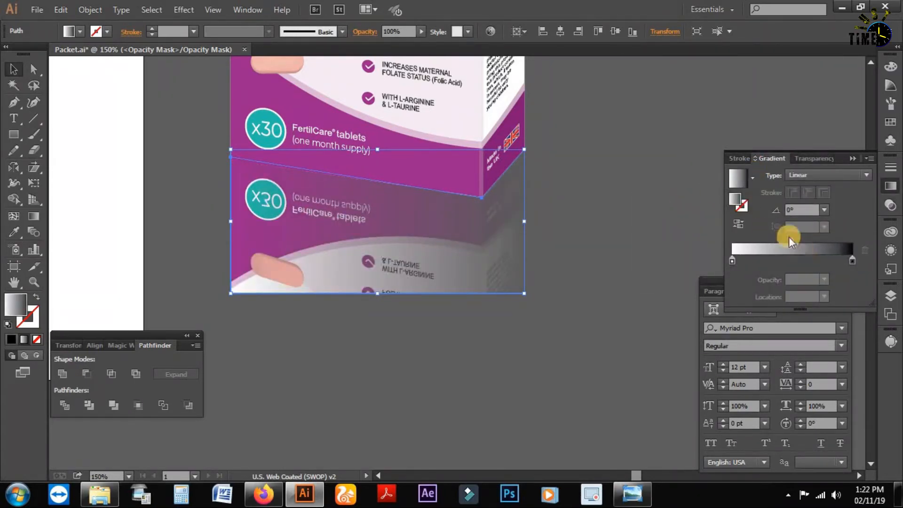
# Redraw the mask shape's gradient vertically at -90° with the Gradient tool, fading the reflection out before its lower edge.
pyautogui.click(32, 216)
pyautogui.moveTo(361, 151); pyautogui.dragTo(372, 297)
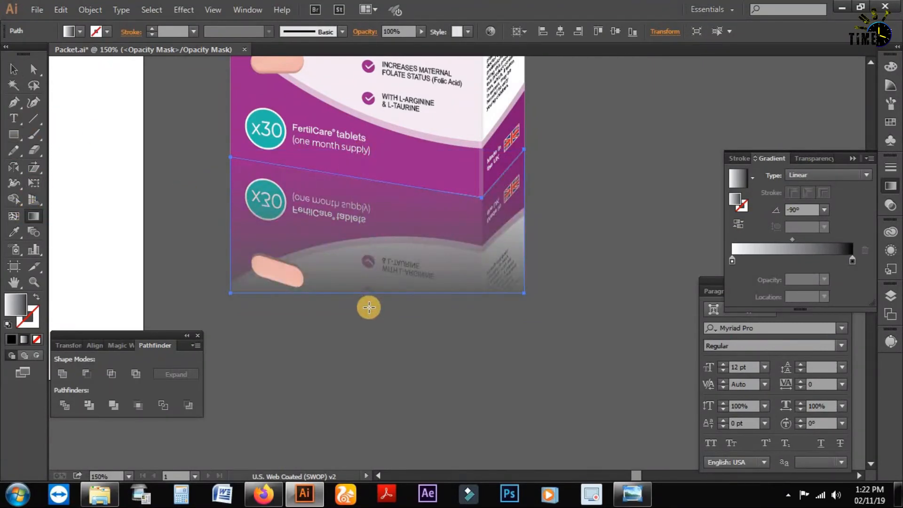
pyautogui.moveTo(376, 151); pyautogui.dragTo(381, 284)
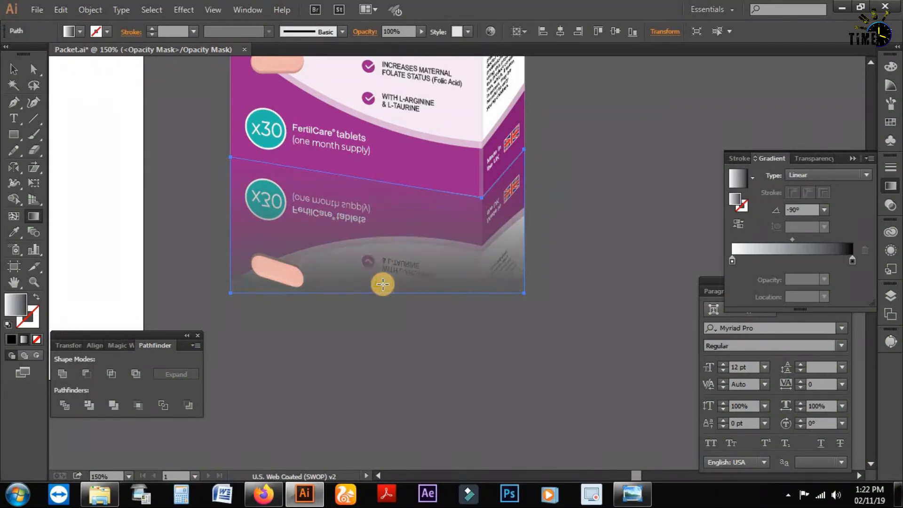
pyautogui.moveTo(384, 129); pyautogui.dragTo(384, 204)
pyautogui.moveTo(392, 265); pyautogui.dragTo(394, 276)
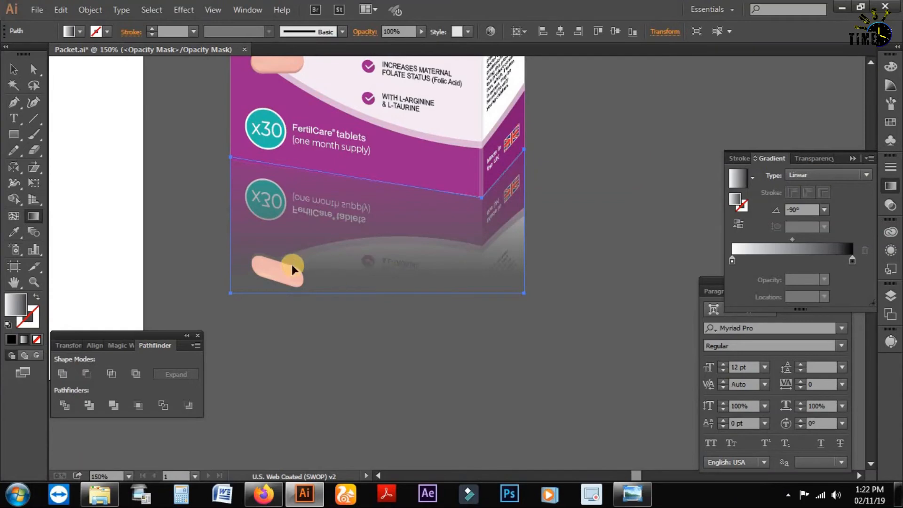
# Exit opacity mask editing by returning to the reflection artwork, and deselect everything.
pyautogui.press('v')
pyautogui.click(281, 271)
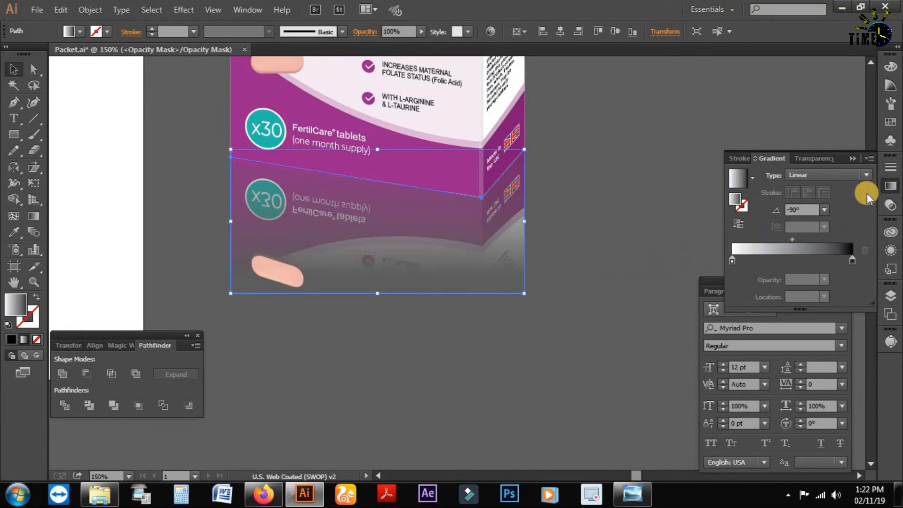
pyautogui.click(890, 186)
pyautogui.click(891, 187)
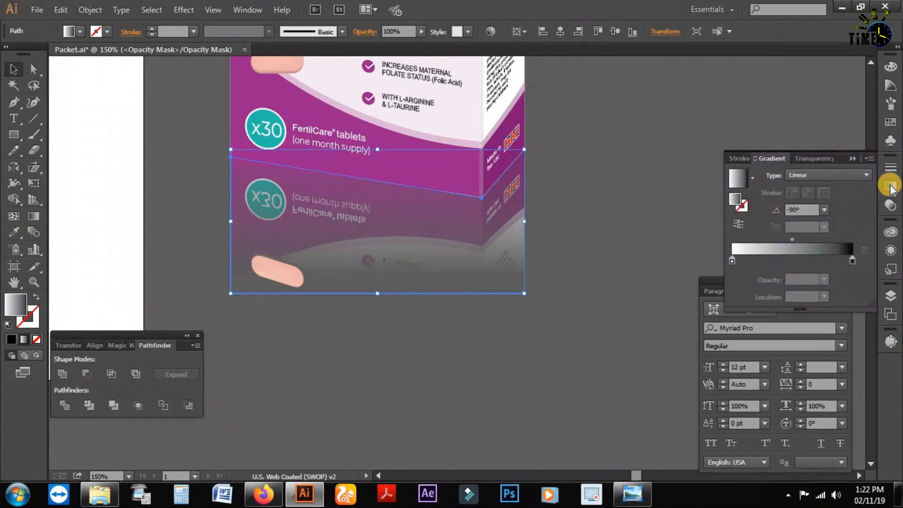
pyautogui.click(814, 158)
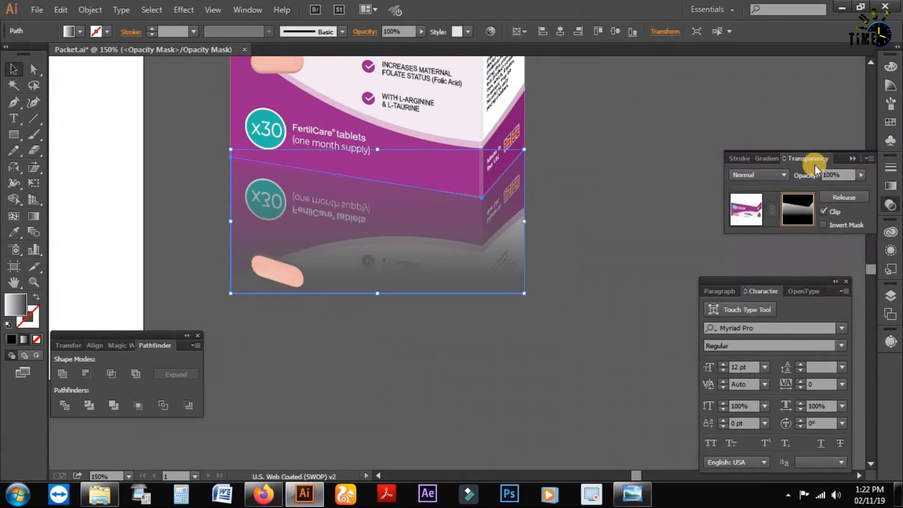
pyautogui.click(745, 214)
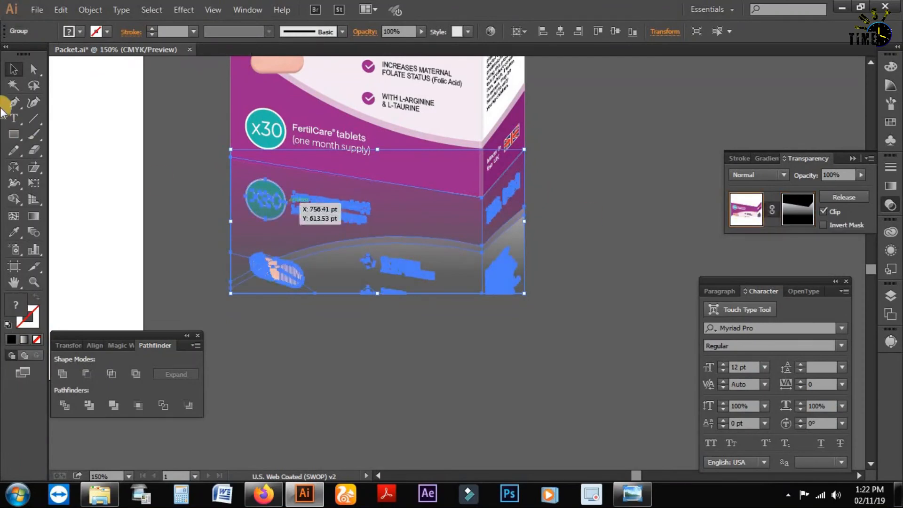
pyautogui.click(10, 68)
pyautogui.click(351, 365)
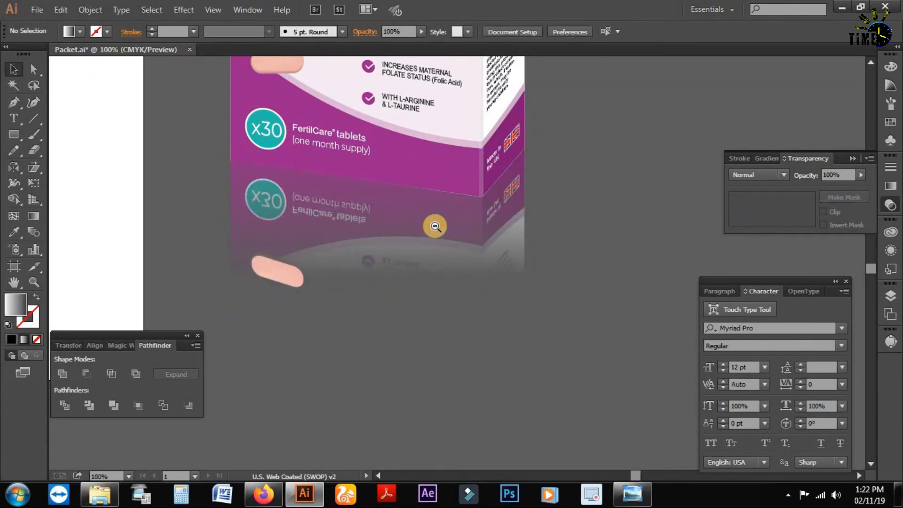
# Select the whole box together with its reflection and move it onto the white artboard.
pyautogui.keyDown('ctrl'); pyautogui.keyDown('alt'); pyautogui.click(436, 227); pyautogui.keyUp('alt'); pyautogui.keyUp('ctrl')
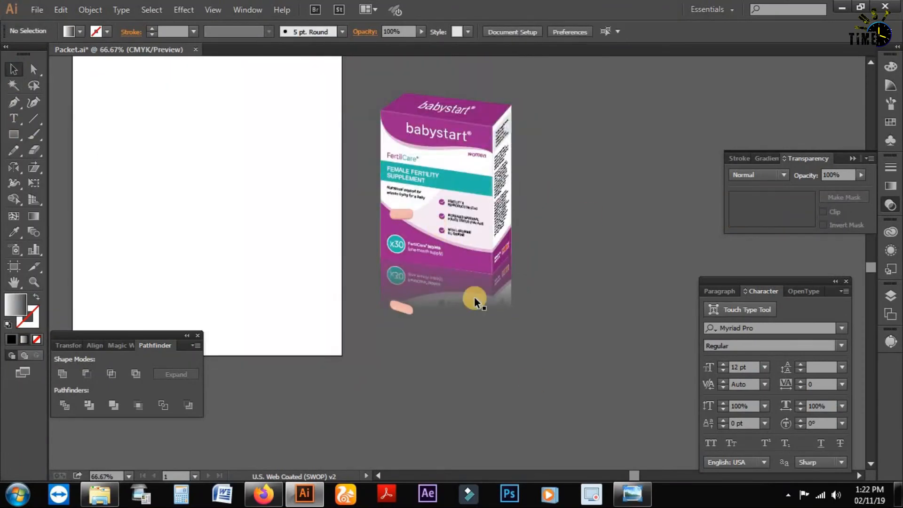
pyautogui.click(372, 297)
pyautogui.click(458, 222)
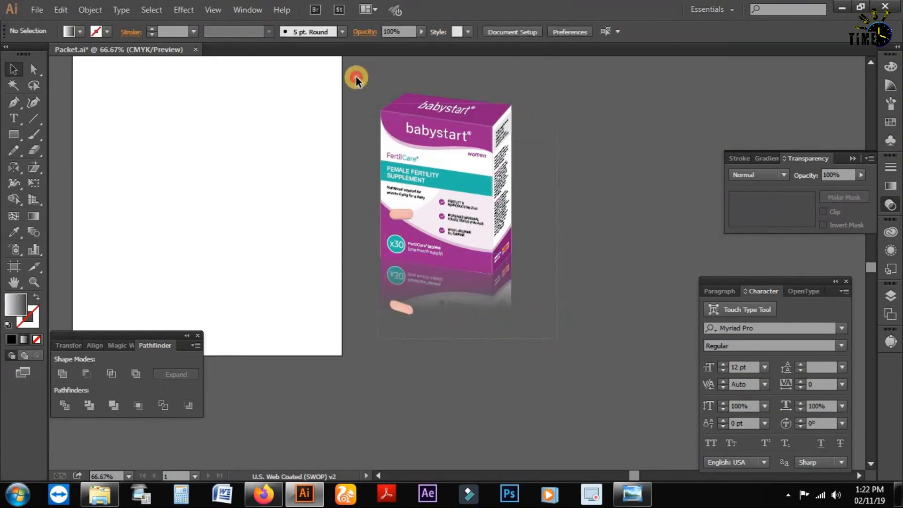
pyautogui.click(396, 166)
pyautogui.moveTo(396, 165); pyautogui.dragTo(153, 130)
pyautogui.moveTo(302, 210); pyautogui.dragTo(351, 242)
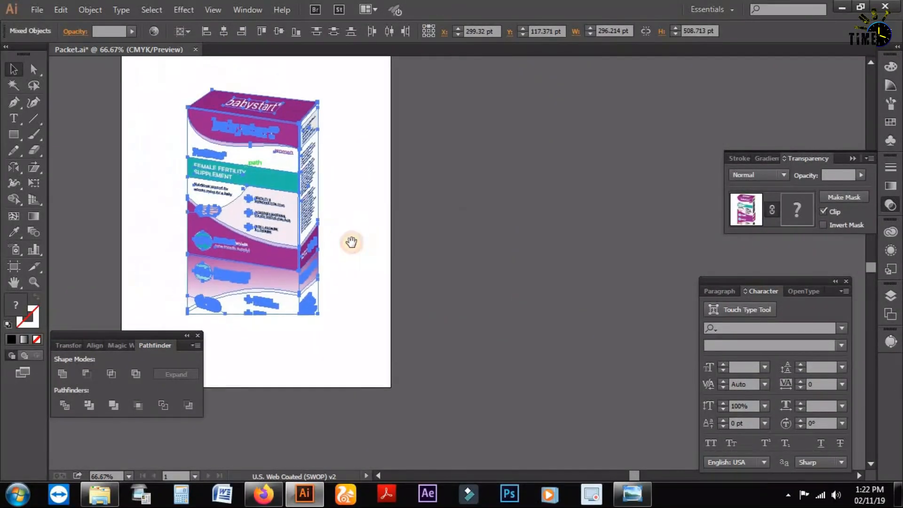
pyautogui.click(475, 342)
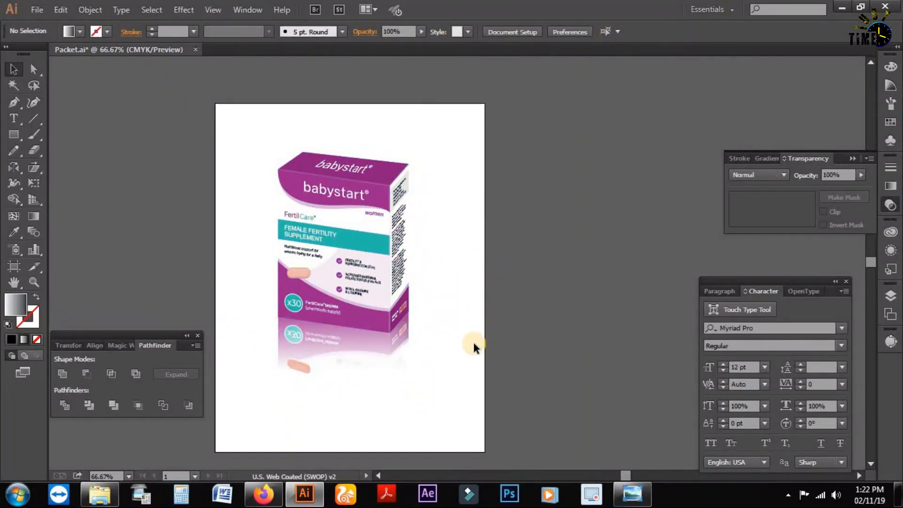
pyautogui.moveTo(451, 341); pyautogui.dragTo(437, 324)
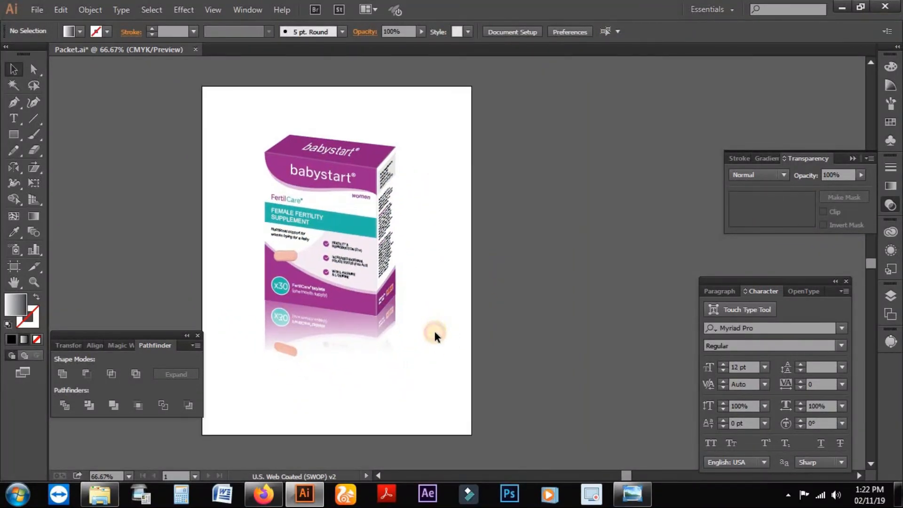
pyautogui.moveTo(243, 123); pyautogui.dragTo(406, 370)
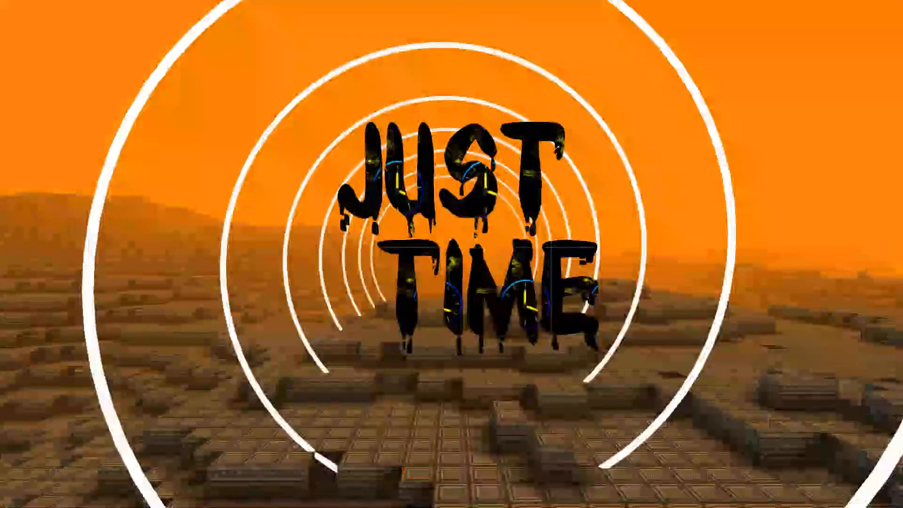